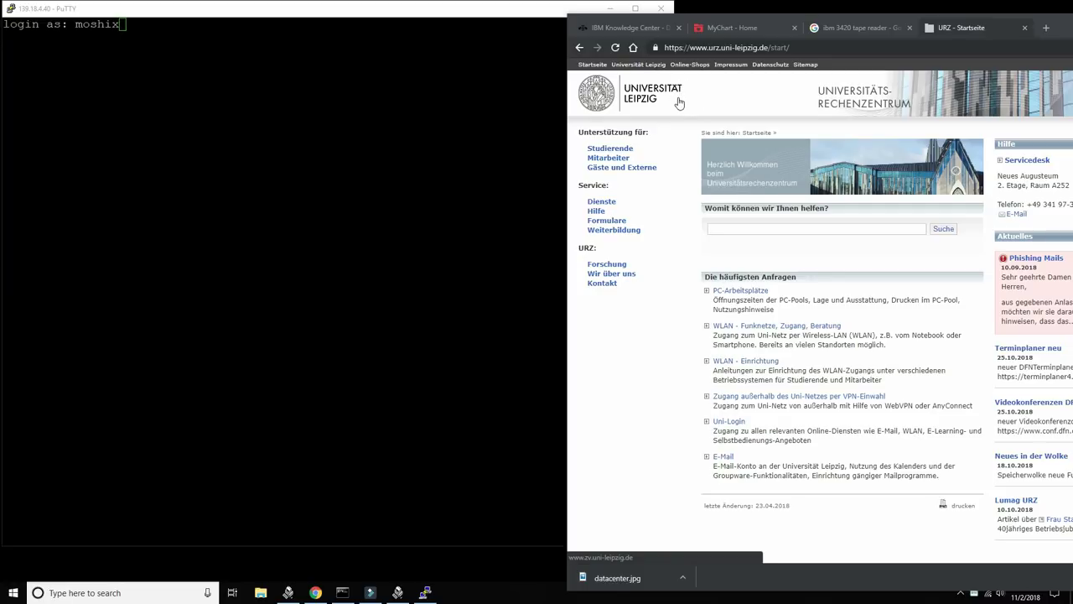
Step: Dismiss the connection error and restart the disconnected PuTTY session
{"action": "left_click", "coordinate": [531, 293]}
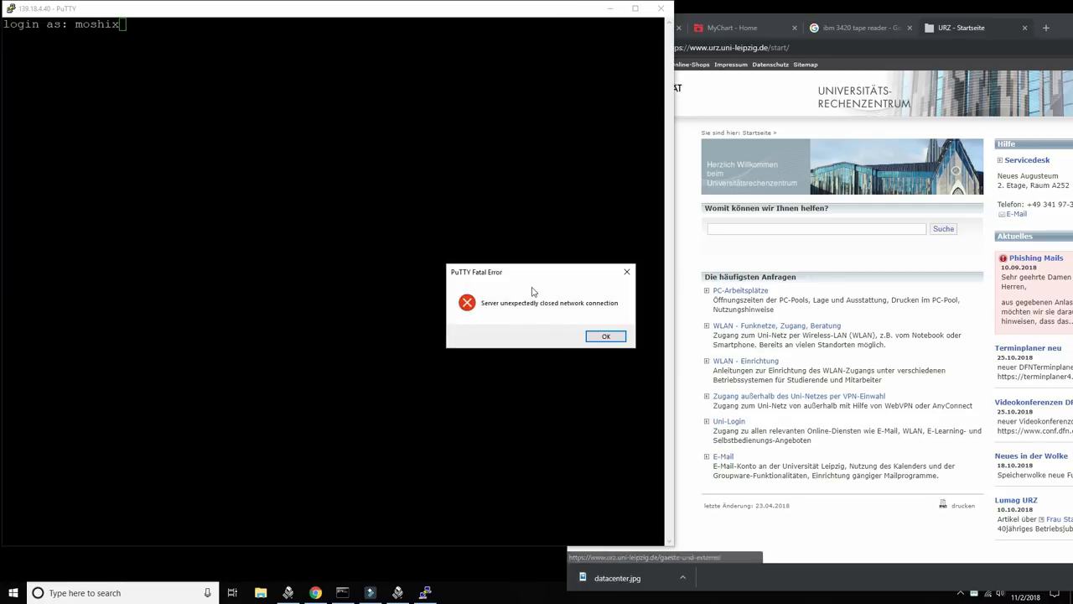
{"action": "left_click", "coordinate": [604, 334]}
{"action": "left_click", "coordinate": [692, 252]}
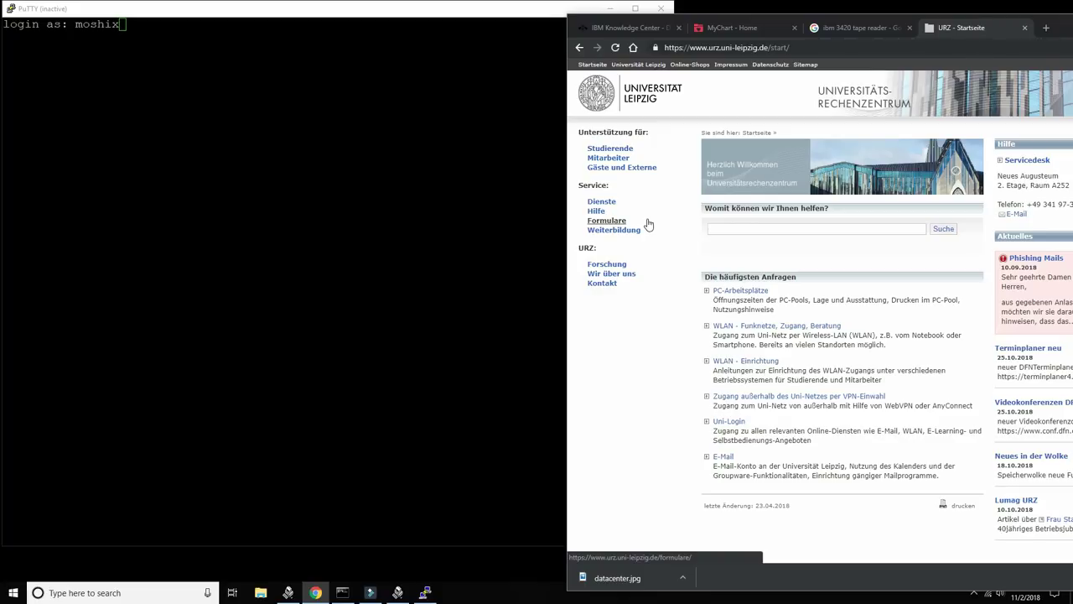
{"action": "left_click", "coordinate": [628, 348]}
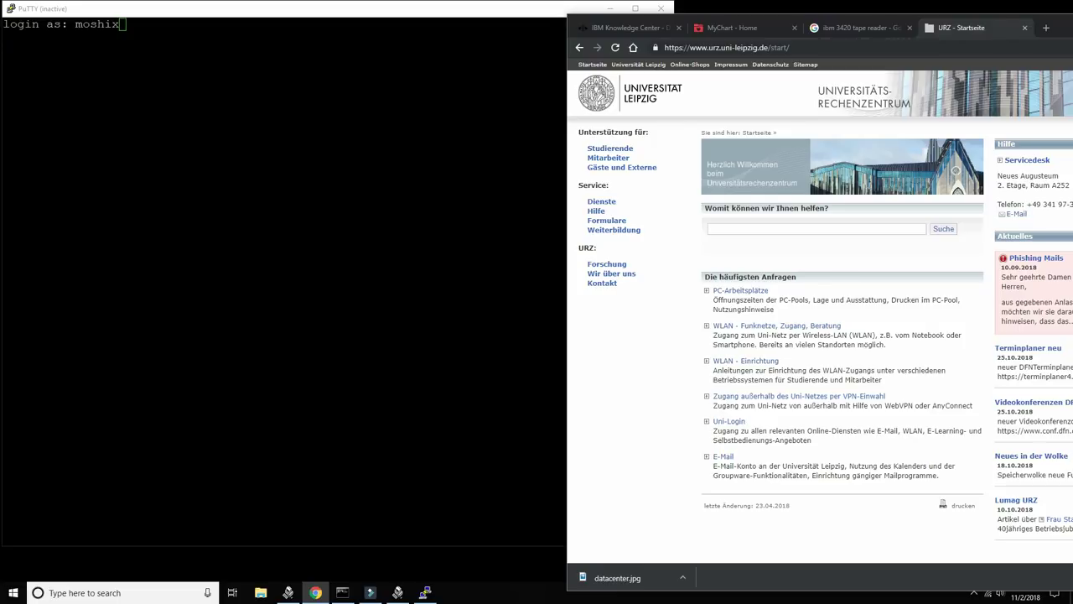
{"action": "left_click", "coordinate": [340, 307]}
{"action": "right_click", "coordinate": [257, 16]}
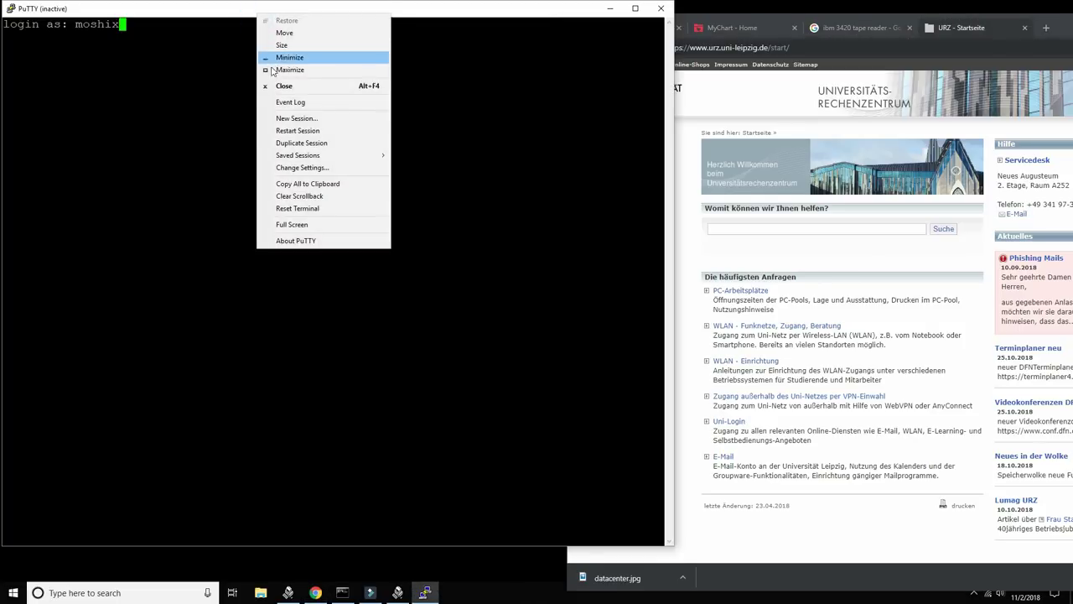
{"action": "left_click", "coordinate": [298, 131]}
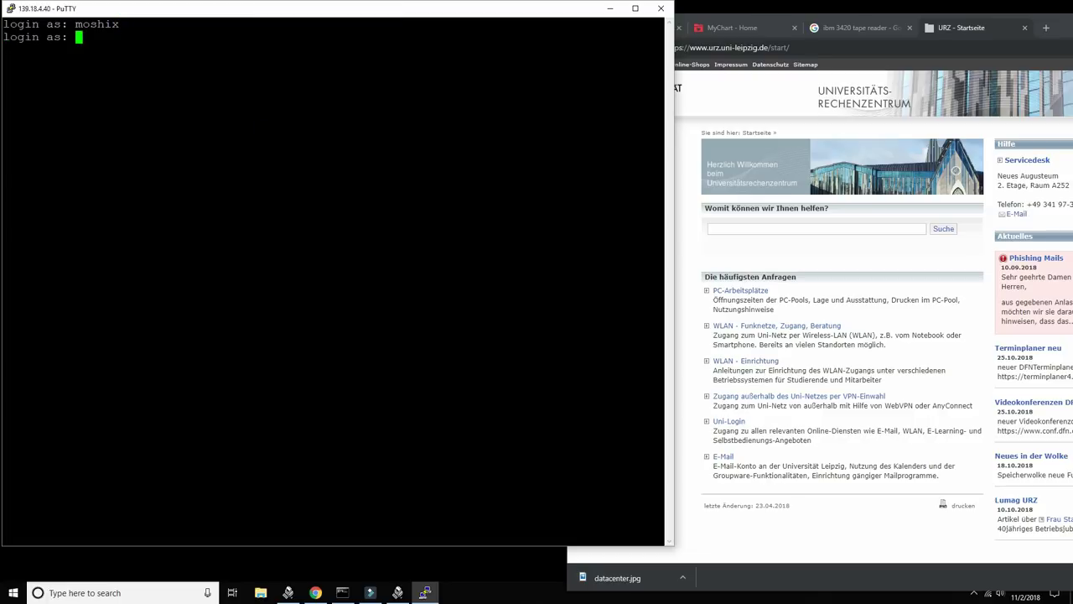
Step: Log in to the server with the account's user name and password
{"action": "type", "text": "moshix"}
{"action": "key", "text": "Return"}
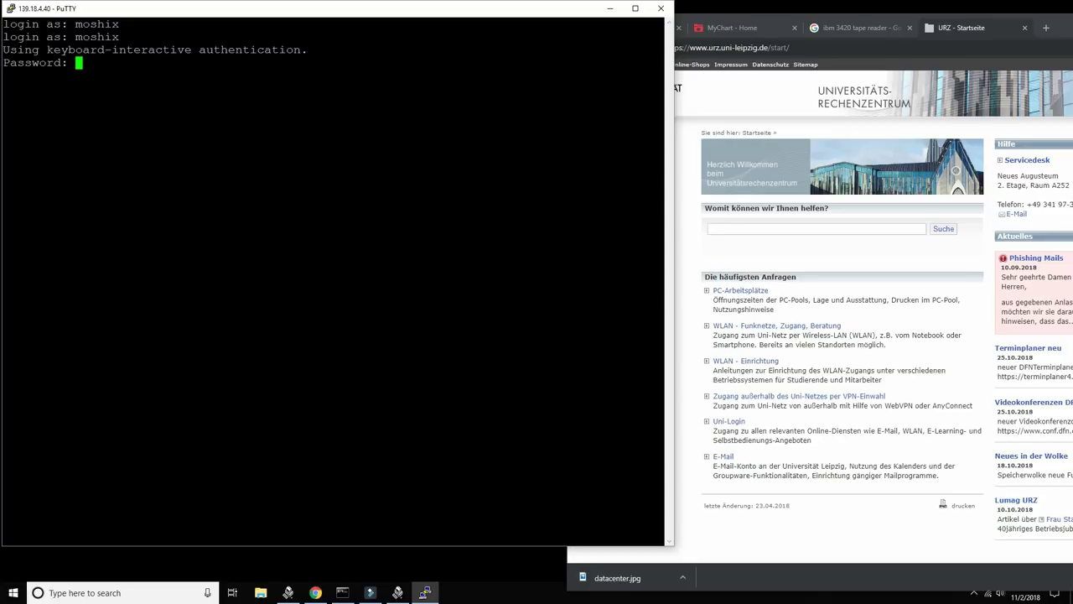
{"action": "key", "text": "Return"}
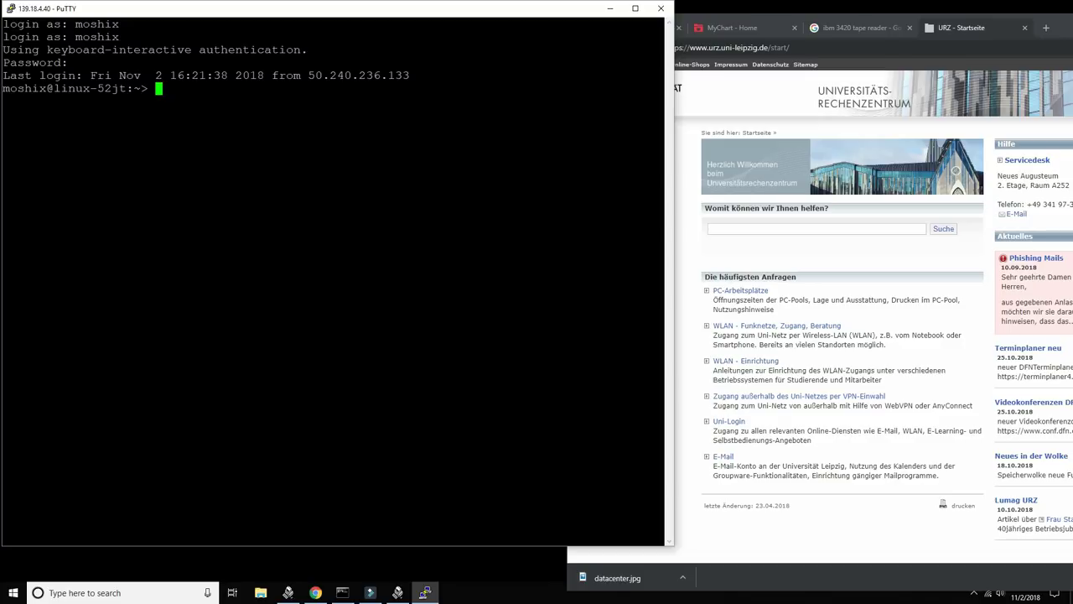
Step: Print the server's kernel and architecture details with uname -a
{"action": "type", "text": "uname -a"}
{"action": "key", "text": "Return"}
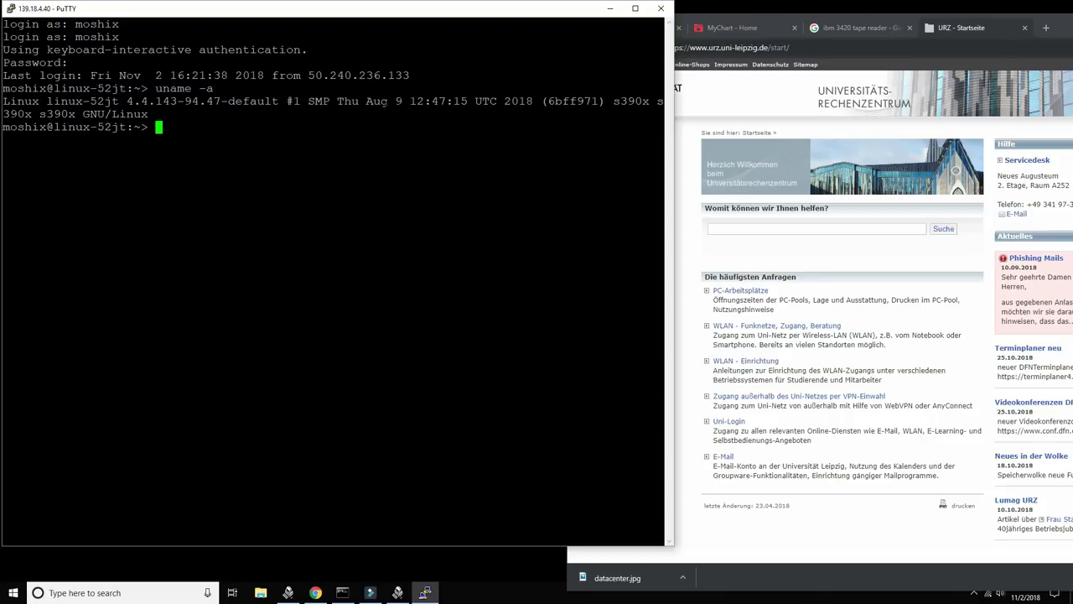
{"action": "mouse_move", "coordinate": [144, 101]}
{"action": "left_mouse_down"}
{"action": "mouse_move", "coordinate": [58, 101]}
{"action": "mouse_move", "coordinate": [144, 100]}
{"action": "left_mouse_up"}
{"action": "left_click", "coordinate": [211, 126]}
Step: Examine the processor load, memory use and running processes in htop and quit it
{"action": "type", "text": "htop"}
{"action": "key", "text": "Return"}
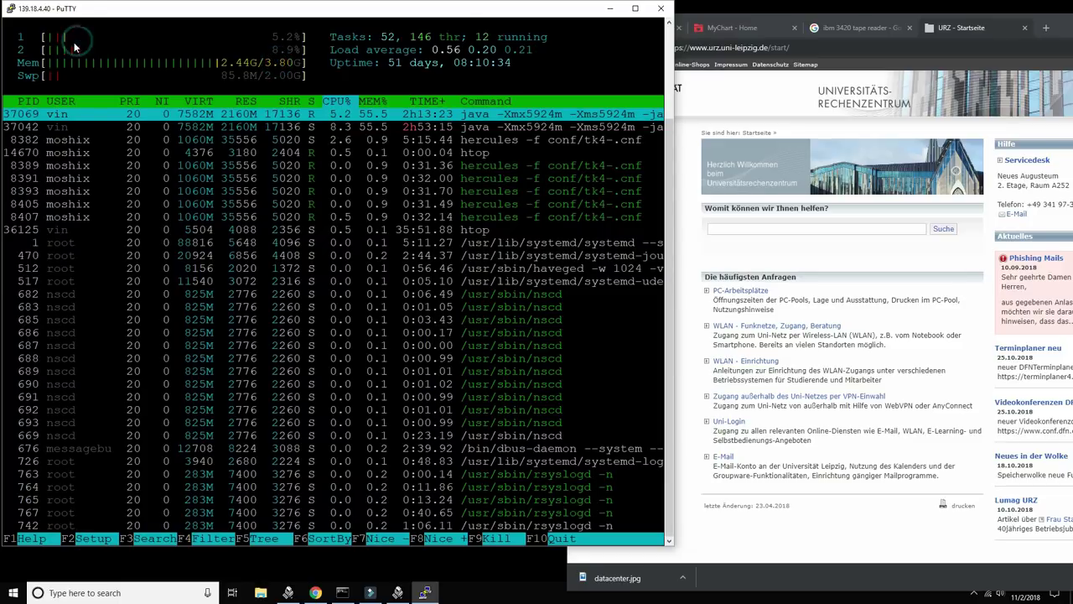
{"action": "key", "text": "q"}
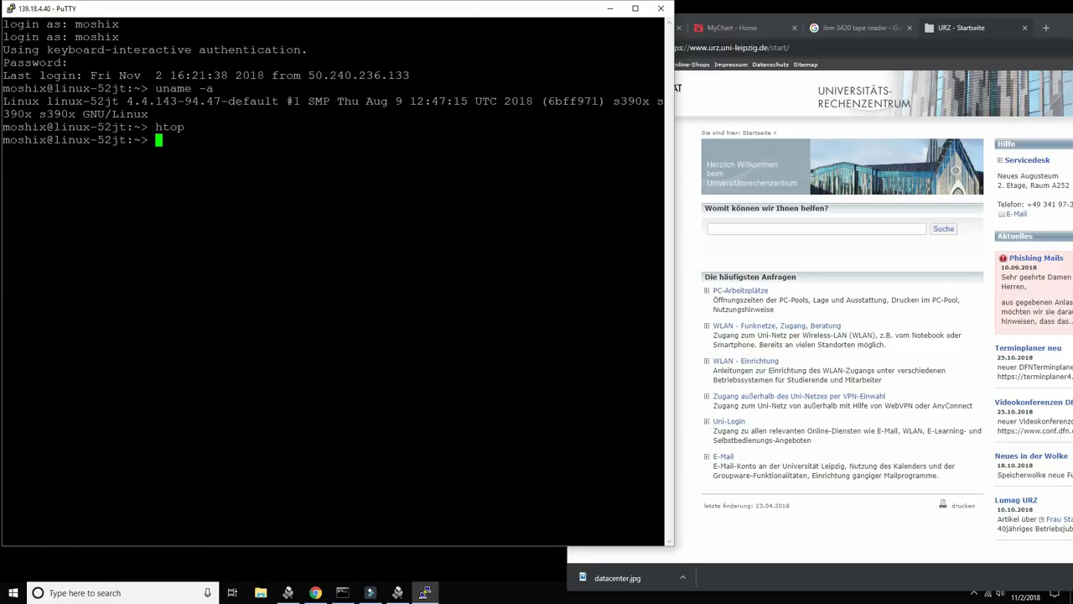
Step: Try to run hercules and list the contents of the home directory
{"action": "key", "text": "Return"}
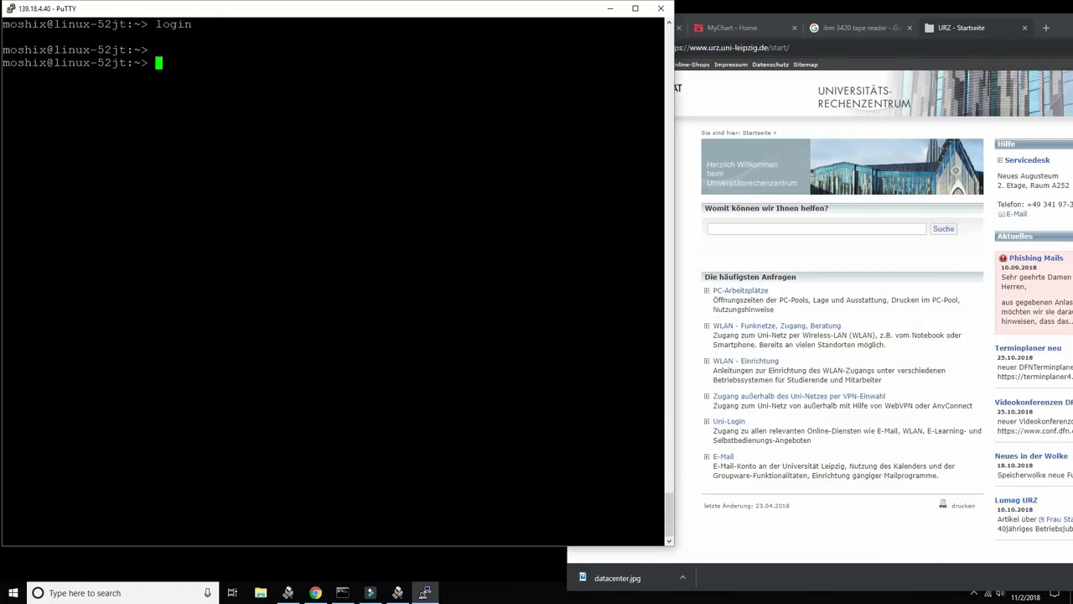
{"action": "type", "text": "hercules"}
{"action": "key", "text": "Return"}
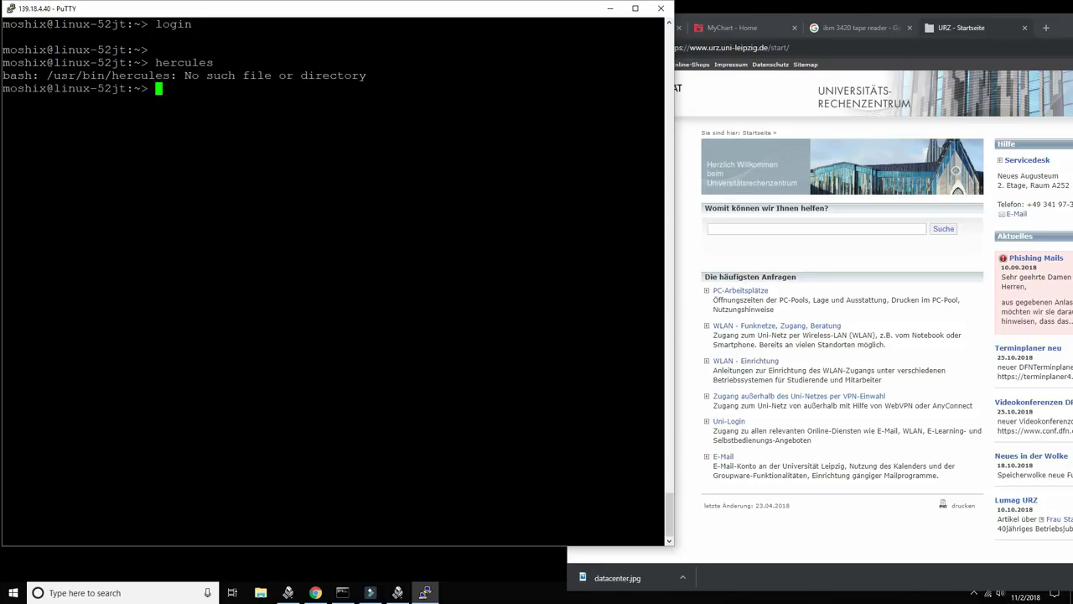
{"action": "type", "text": "ls"}
{"action": "key", "text": "Return"}
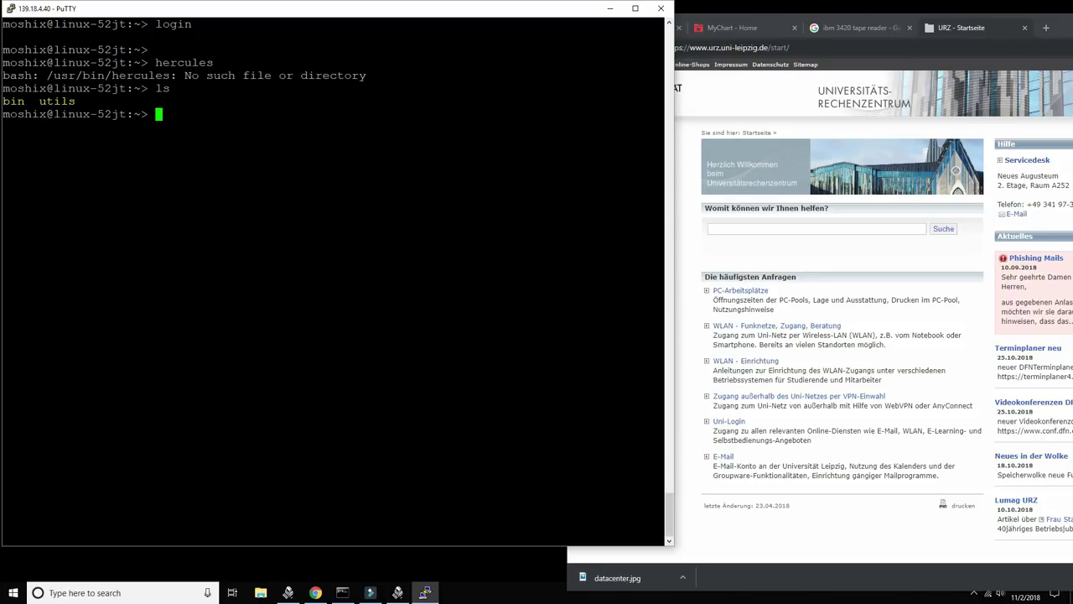
Step: Check the running processes once more in htop and exit it
{"action": "type", "text": "htop"}
{"action": "key", "text": "Return"}
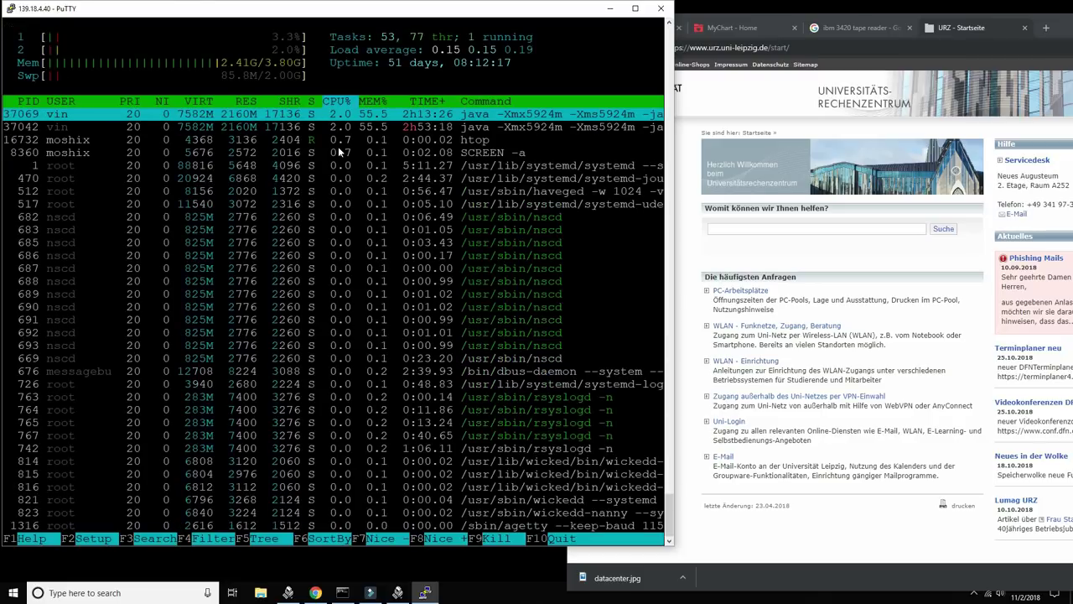
{"action": "type", "text": "q"}
Step: List the home directory with ls and show the logged-in sessions with w
{"action": "type", "text": "ls"}
{"action": "key", "text": "Return"}
{"action": "type", "text": "w"}
{"action": "key", "text": "Return"}
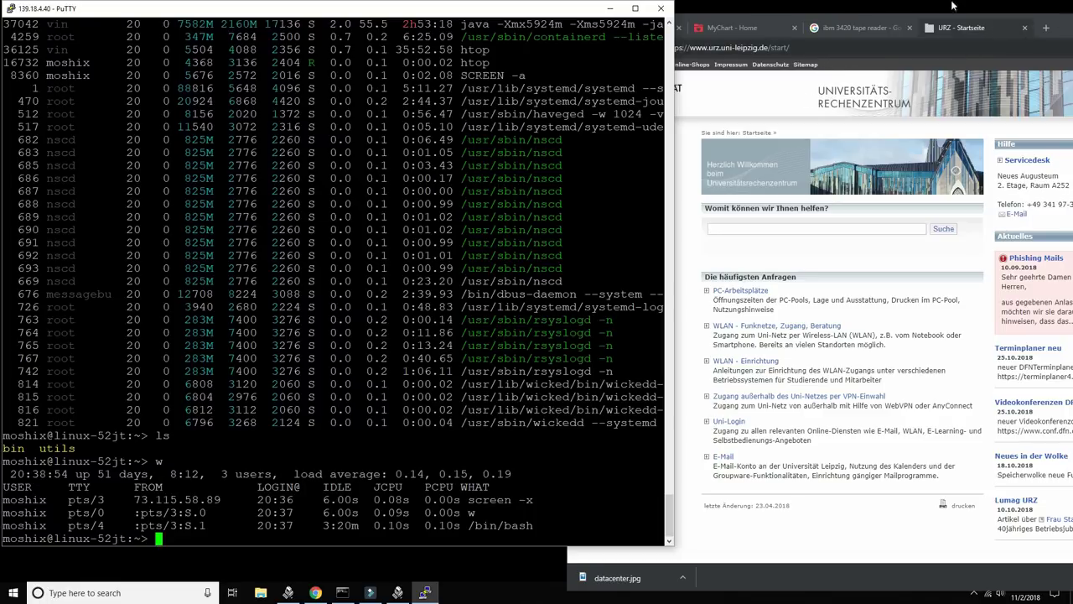
Step: Move the browser fully into view, minimize it, and enlarge the terminal window
{"action": "left_click_drag", "start_coordinate": [1064, 16], "coordinate": [748, 41]}
{"action": "left_click", "coordinate": [771, 46]}
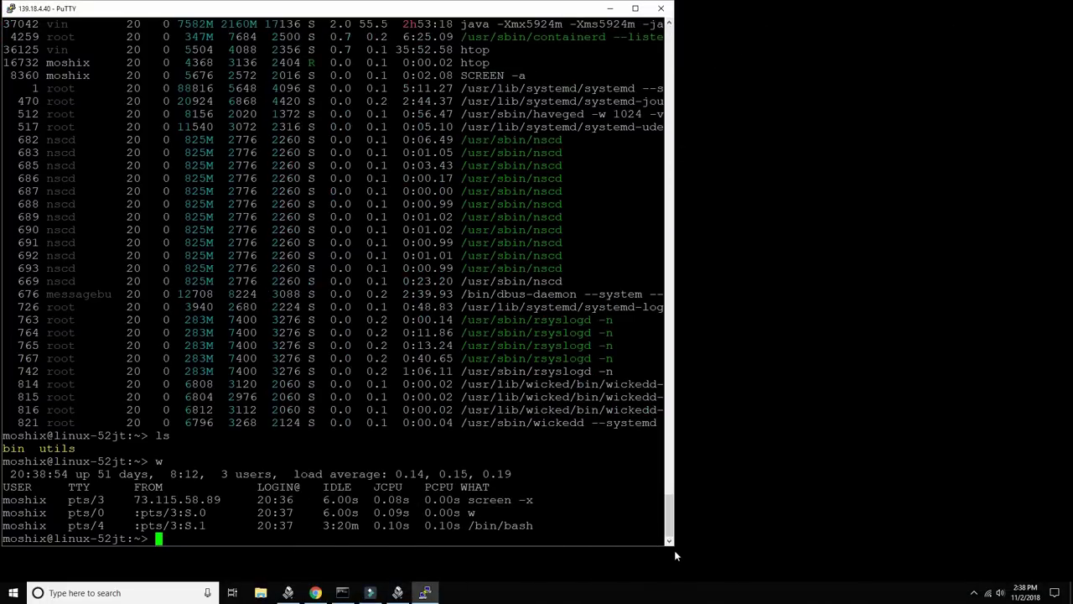
{"action": "left_click_drag", "start_coordinate": [674, 555], "coordinate": [710, 574]}
{"action": "left_click", "coordinate": [538, 307]}
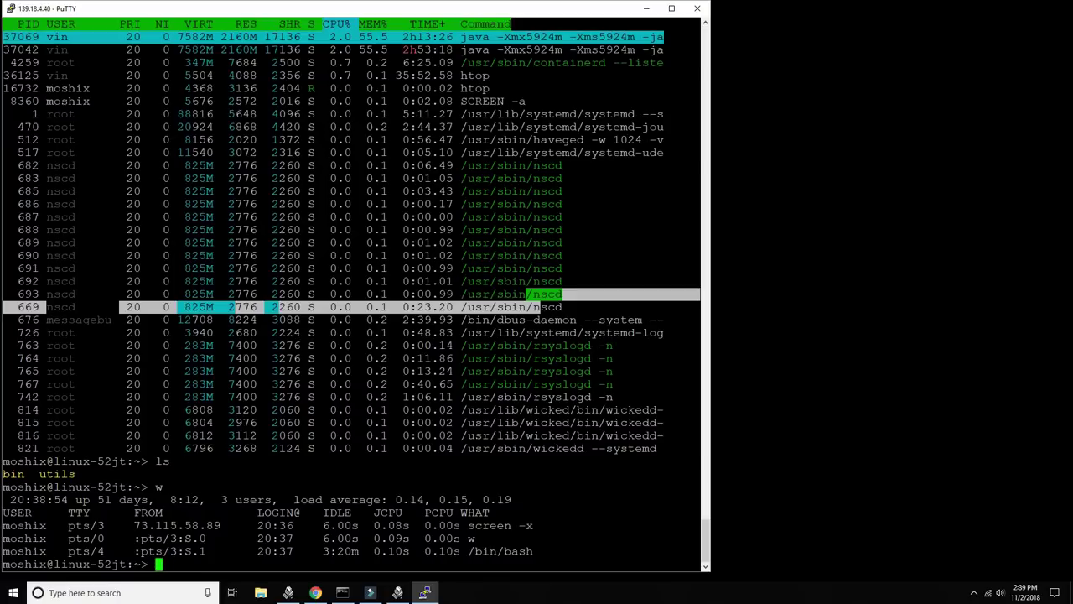
Step: Install the hercules package with sudo zypper, accepting the installation, and run hercules to test it
{"action": "type", "text": "sudo zymmer "}
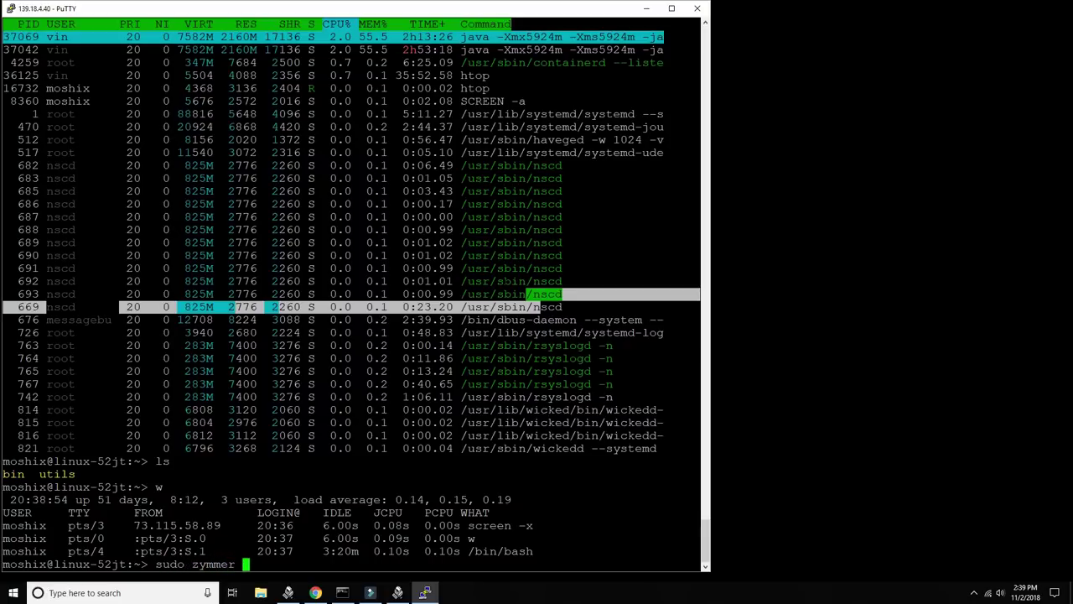
{"action": "type", "text": "install"}
{"action": "key", "text": "BackSpace"}
{"action": "key", "text": "BackSpace"}
{"action": "key", "text": "BackSpace"}
{"action": "key", "text": "BackSpace"}
{"action": "key", "text": "BackSpace"}
{"action": "key", "text": "BackSpace"}
{"action": "key", "text": "BackSpace"}
{"action": "key", "text": "BackSpace"}
{"action": "key", "text": "BackSpace"}
{"action": "key", "text": "BackSpace"}
{"action": "key", "text": "BackSpace"}
{"action": "key", "text": "BackSpace"}
{"action": "type", "text": "pper install hercules"}
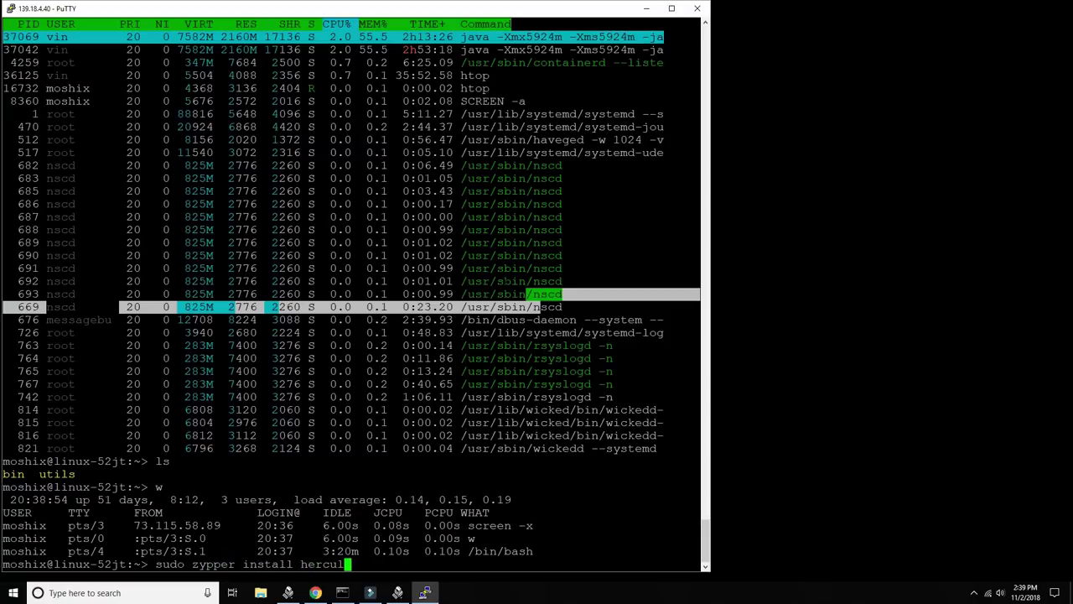
{"action": "key", "text": "Return"}
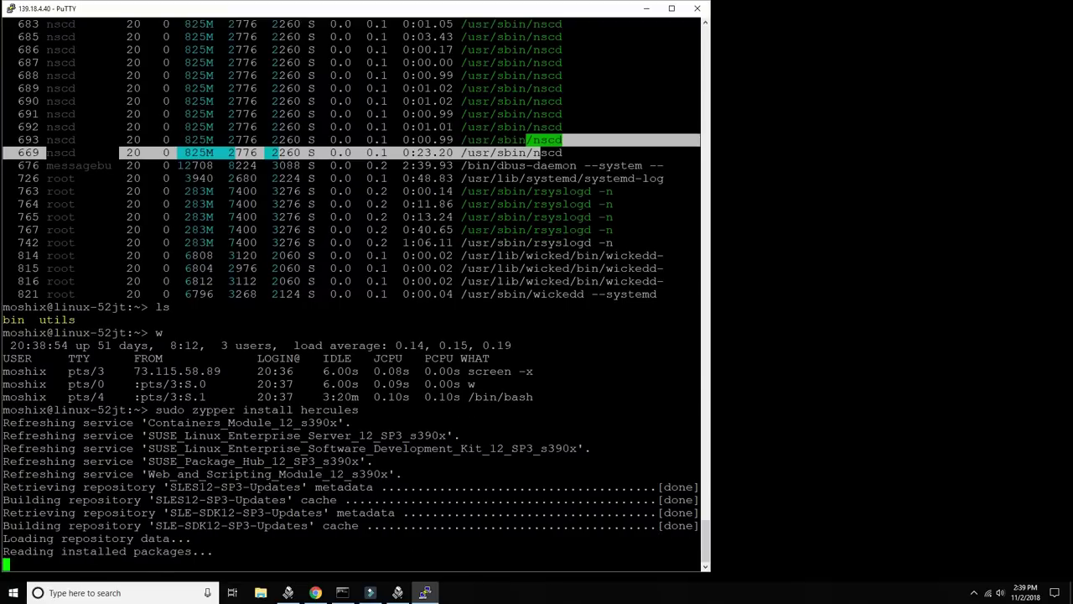
{"action": "type", "text": "y"}
{"action": "key", "text": "Return"}
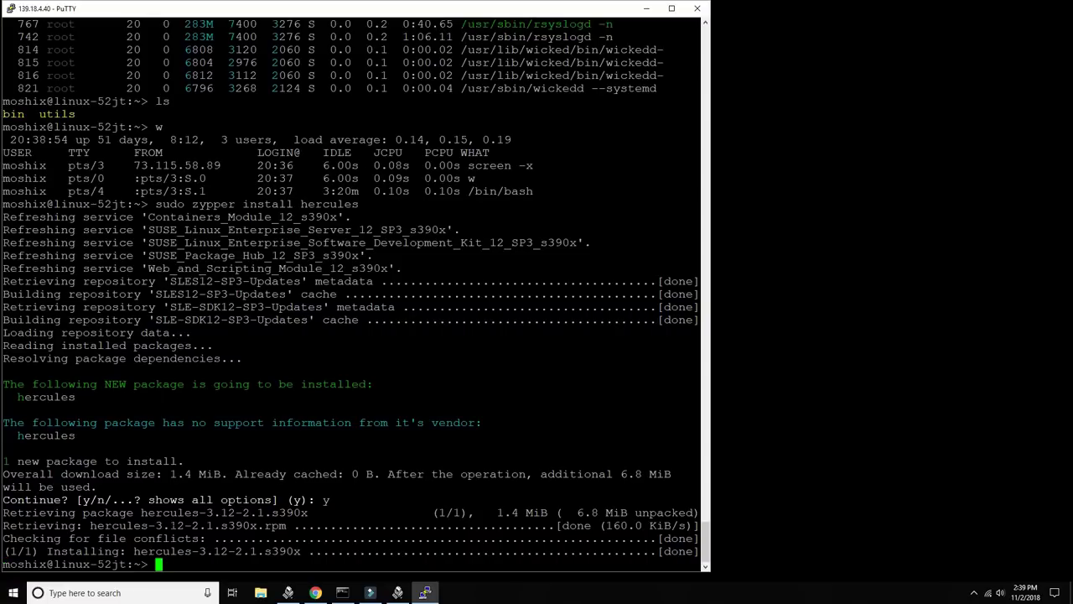
{"action": "type", "text": "hercules"}
{"action": "key", "text": "Return"}
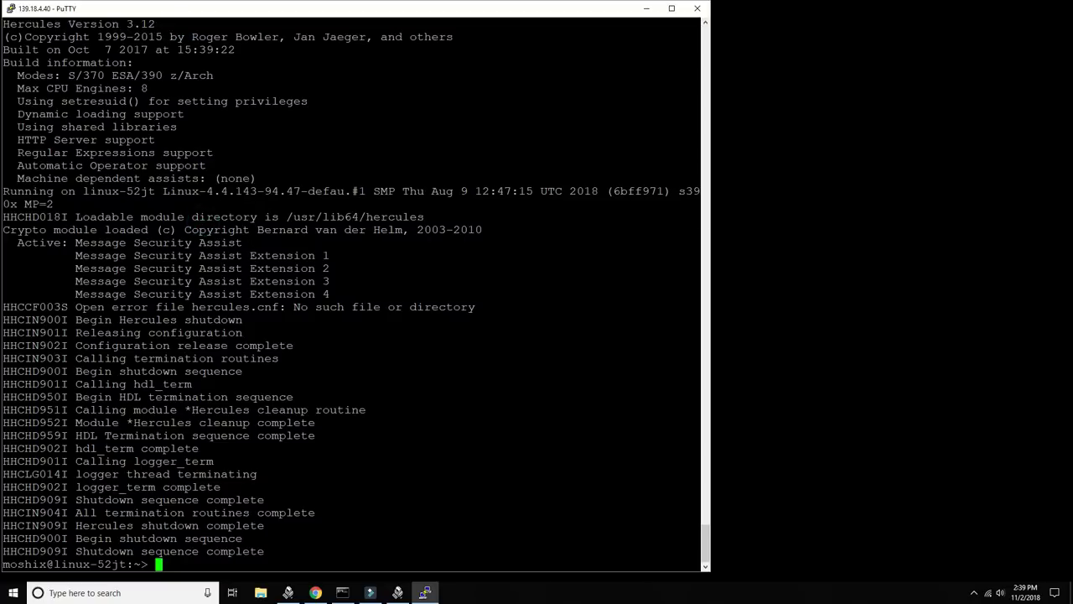
Step: Create a directory named mvsprod in the home directory, change into it, and list its contents
{"action": "type", "text": "cd"}
{"action": "key", "text": "Return"}
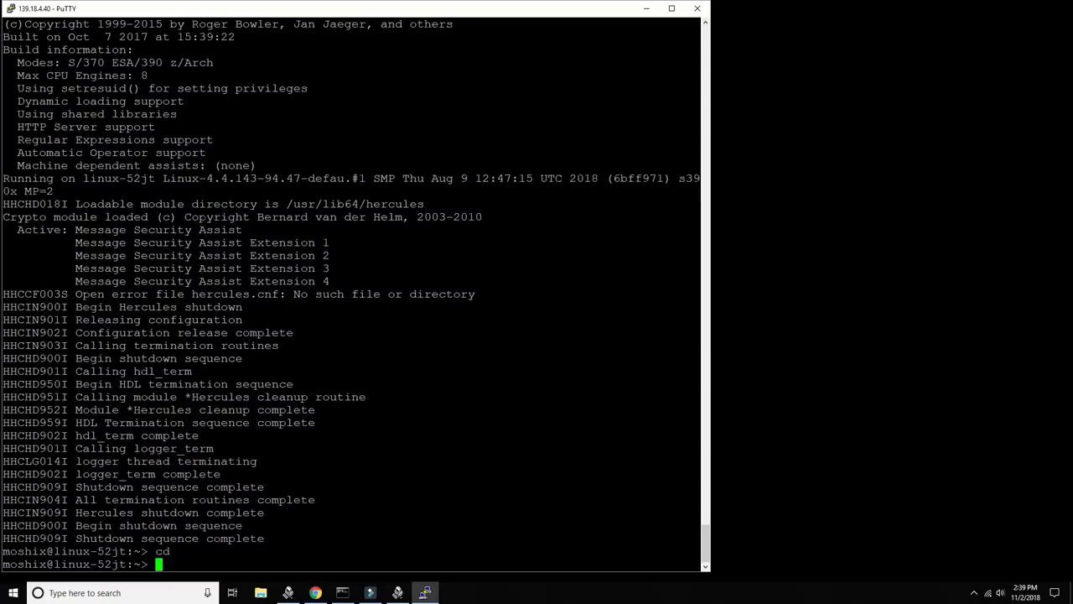
{"action": "type", "text": "mkdir mvsprod"}
{"action": "key", "text": "Return"}
{"action": "type", "text": "cd mvsprod"}
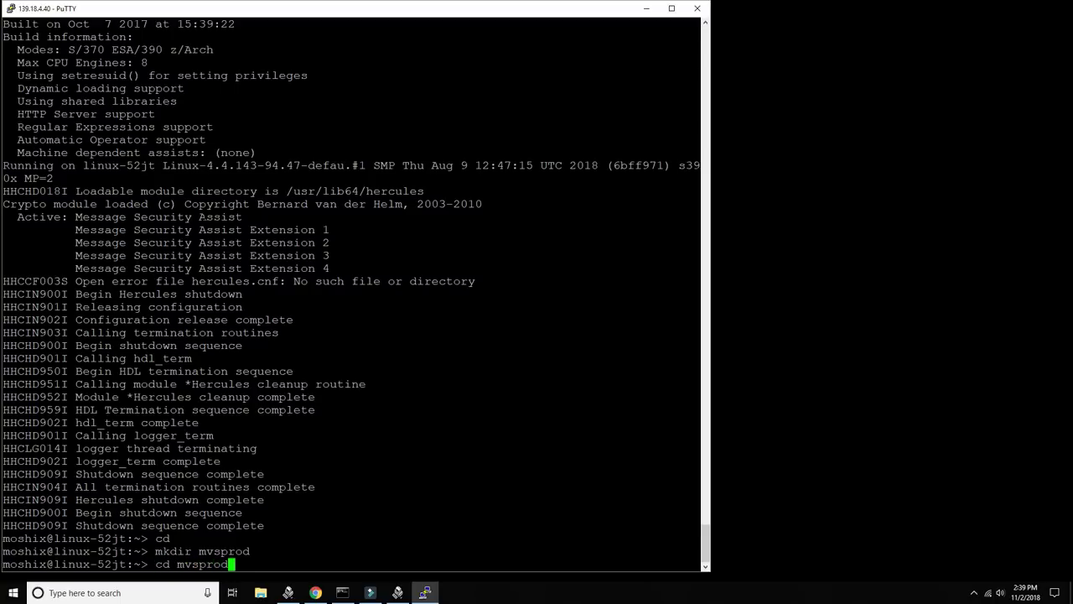
{"action": "key", "text": "Return"}
{"action": "type", "text": "ls"}
{"action": "key", "text": "Return"}
{"action": "left_click", "coordinate": [315, 593]}
{"action": "left_click", "coordinate": [564, 68]}
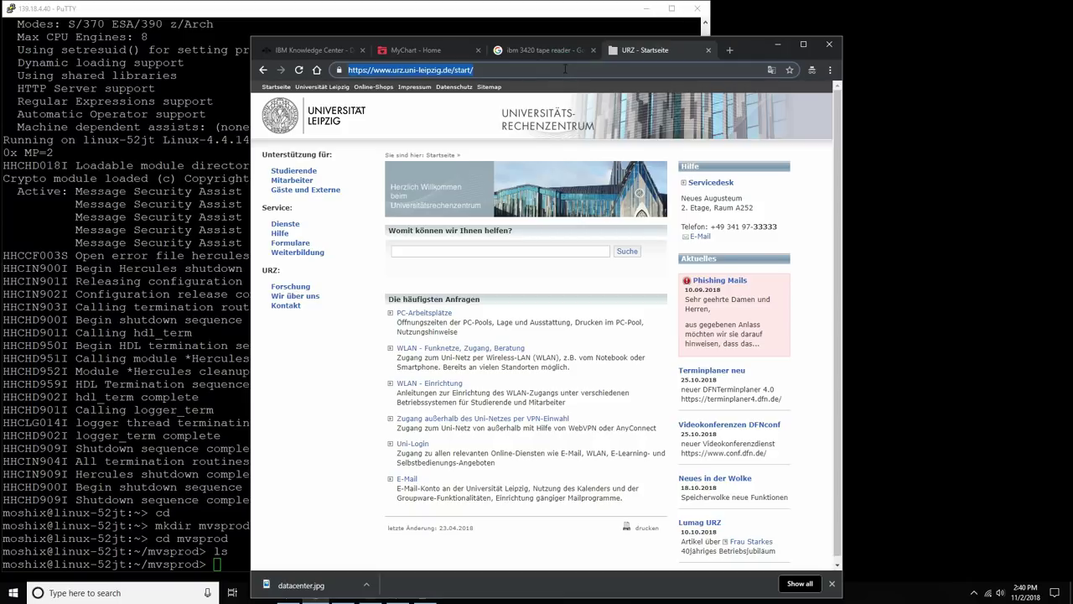
{"action": "left_click", "coordinate": [192, 277]}
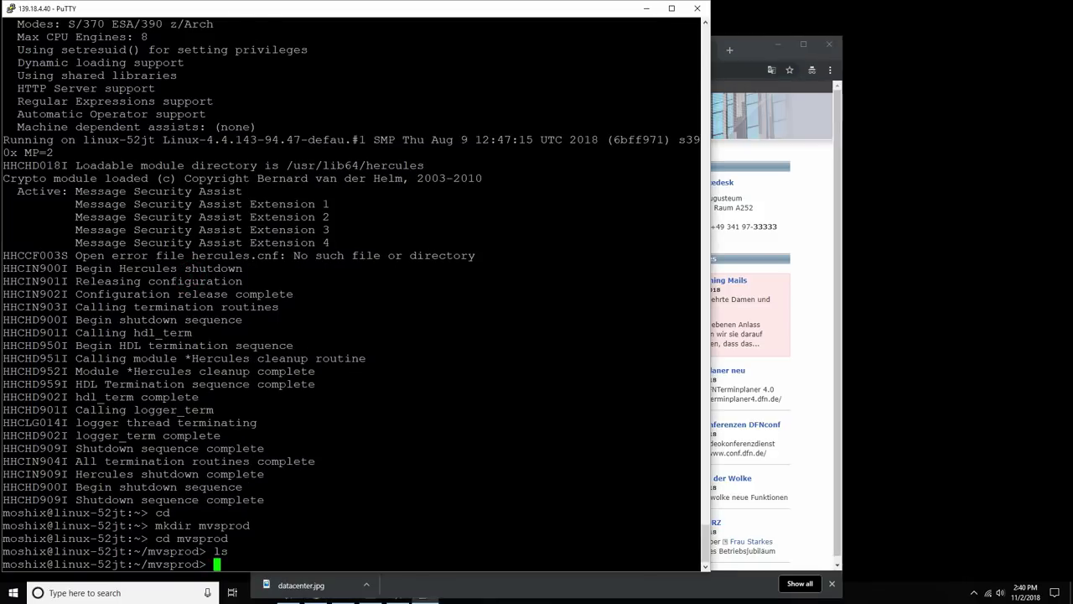
Step: Show the Linux kernel and machine architecture with uname -a from within the mvsprod directory
{"action": "type", "text": "uname"}
{"action": "key", "text": "BackSpace"}
{"action": "key", "text": "BackSpace"}
{"action": "key", "text": "BackSpace"}
{"action": "key", "text": "BackSpace"}
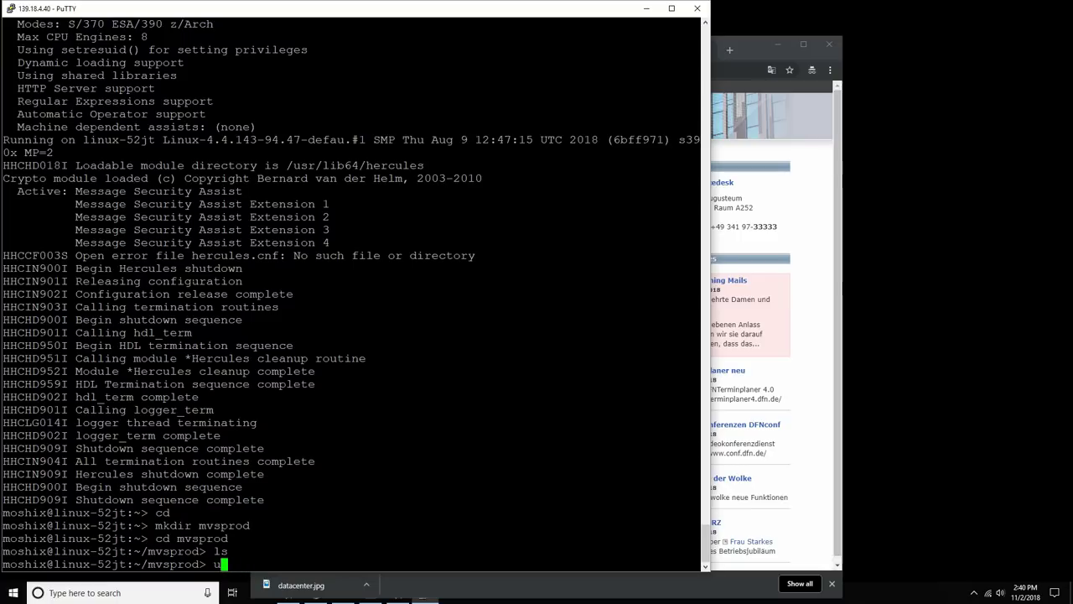
{"action": "type", "text": "name -a"}
{"action": "key", "text": "Return"}
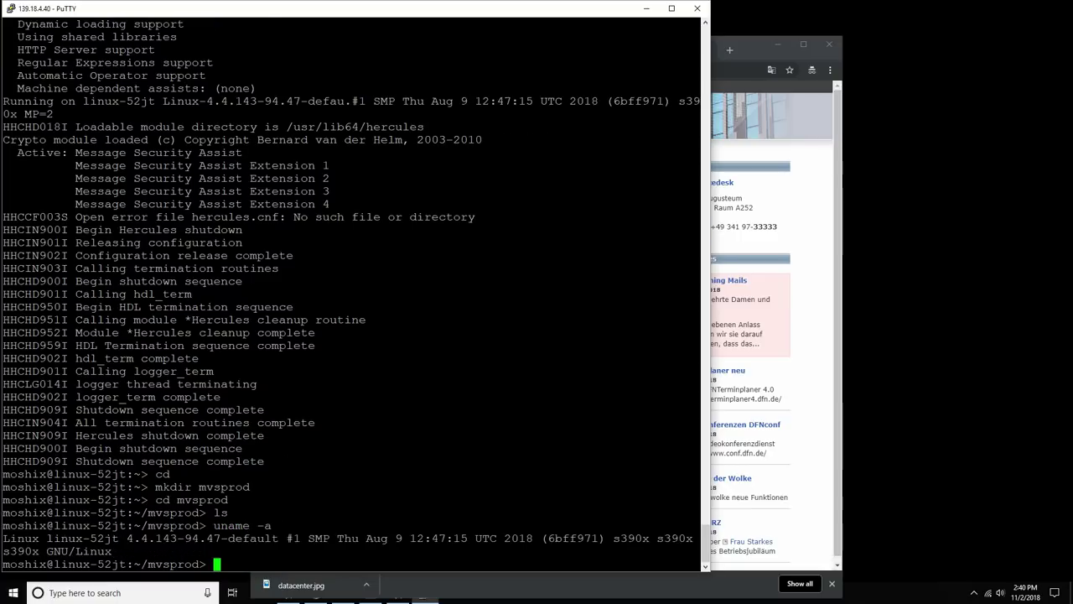
{"action": "triple_click", "coordinate": [574, 525]}
{"action": "left_click", "coordinate": [500, 425]}
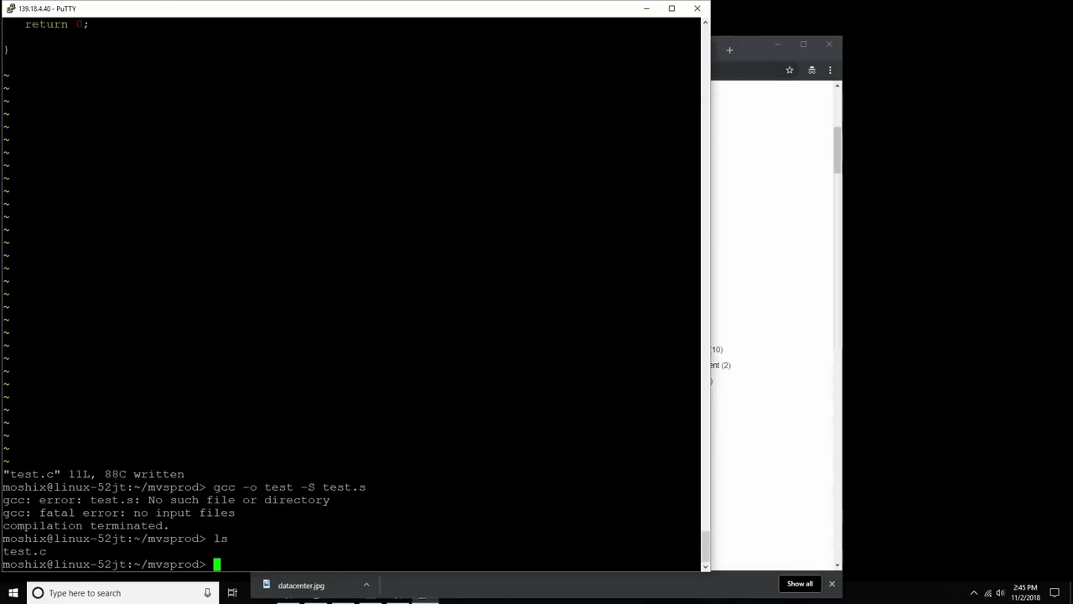
Step: Clear the terminal and list the files in the mvsprod directory
{"action": "type", "text": "clear"}
{"action": "key", "text": "Return"}
{"action": "type", "text": "ls"}
{"action": "key", "text": "Return"}
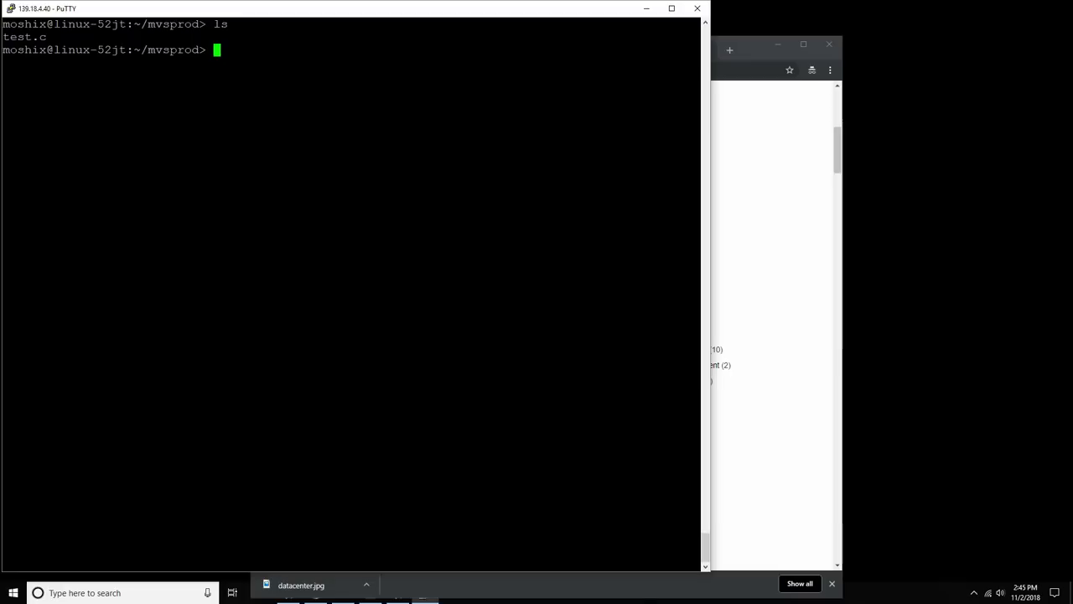
Step: Switch to the Chrome browser and search Google for "mvs tk4 eth"
{"action": "left_click", "coordinate": [772, 265]}
{"action": "left_click", "coordinate": [575, 71]}
{"action": "type", "text": "mvs"}
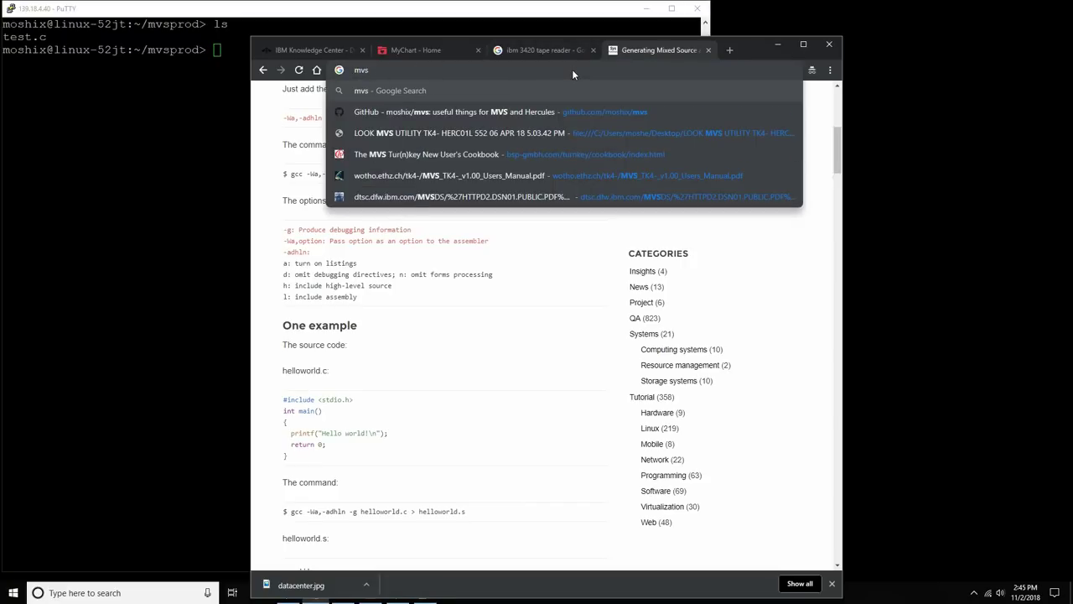
{"action": "type", "text": " tk4 eth"}
{"action": "key", "text": "Return"}
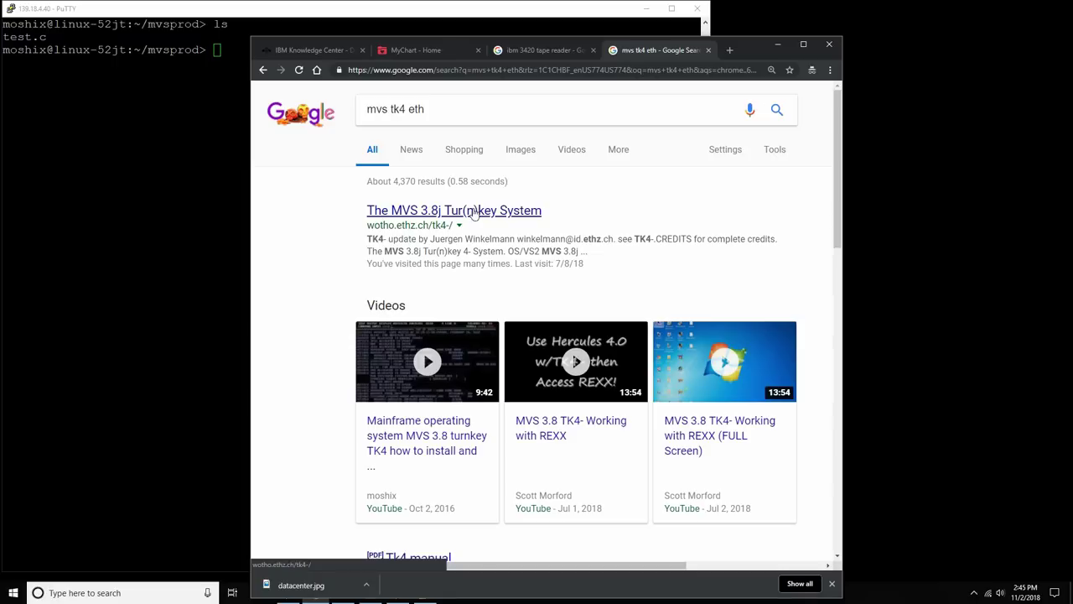
Step: Open the MVS 3.8j Tur(n)key System page, review its downloads down to the current TK4- system, and return to the terminal
{"action": "left_click", "coordinate": [473, 212]}
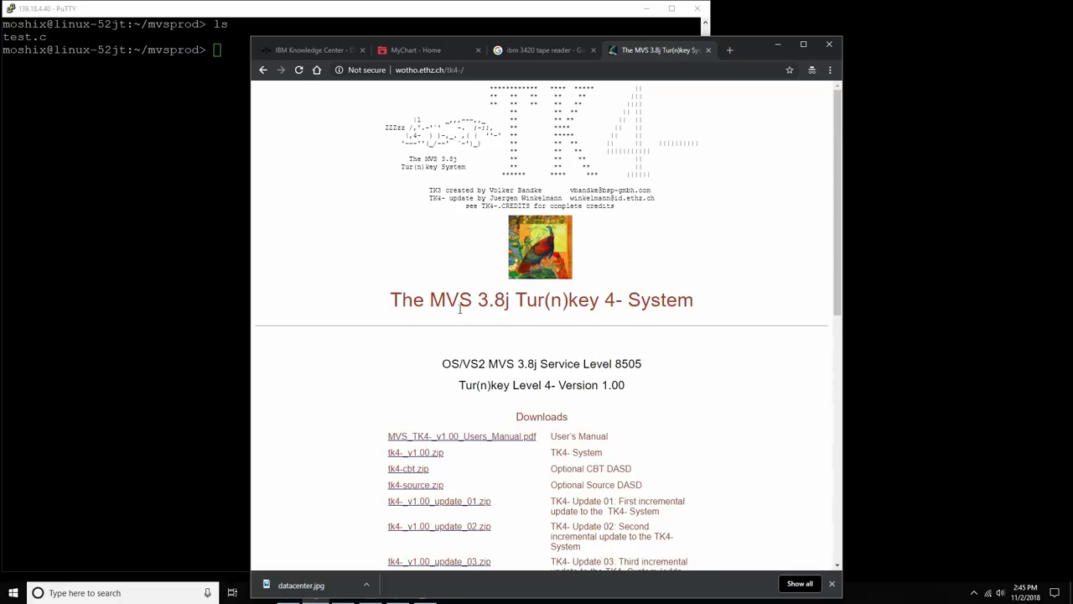
{"action": "scroll", "coordinate": [491, 426], "scroll_direction": "down", "scroll_amount": 4}
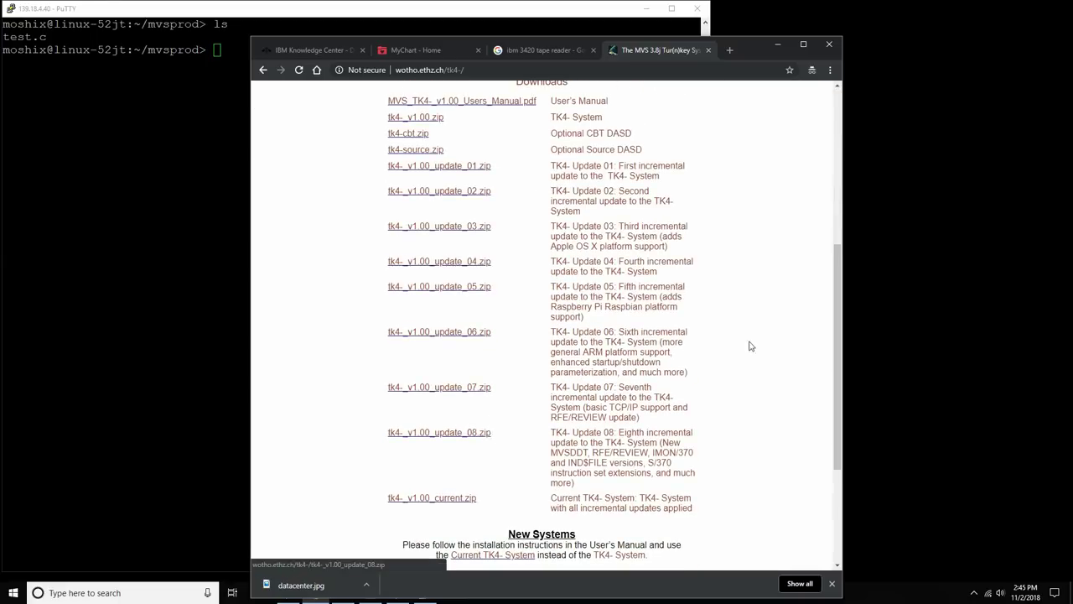
{"action": "left_click", "coordinate": [172, 210]}
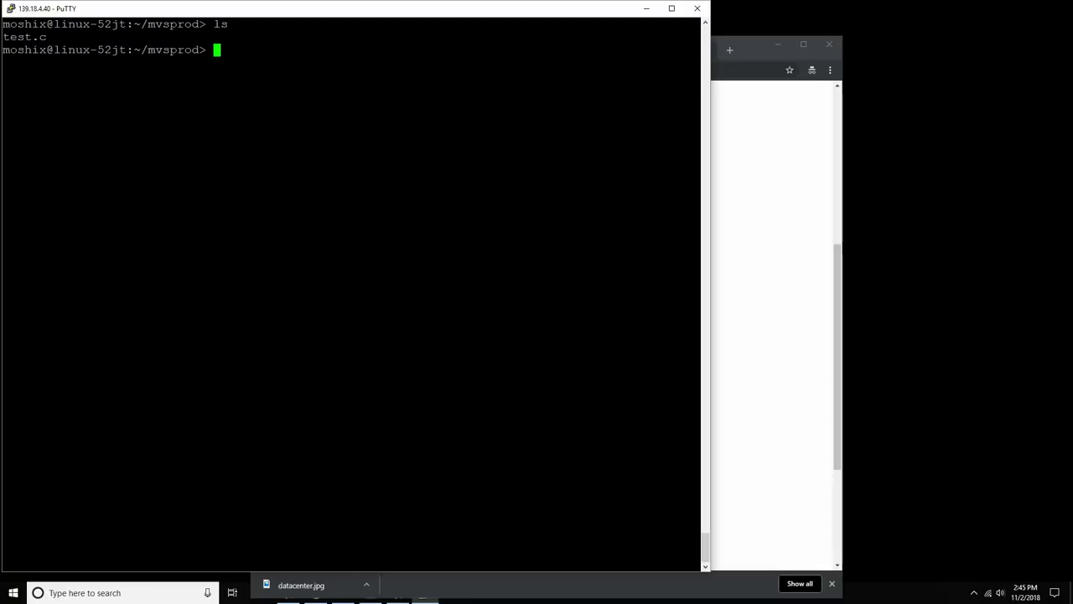
Step: Copy the link address of tk4-_v1.00_current.zip from the TK4- download page in Chrome and return to the PuTTY terminal
{"action": "left_click", "coordinate": [174, 210]}
{"action": "left_click", "coordinate": [174, 210]}
{"action": "left_click", "coordinate": [780, 232]}
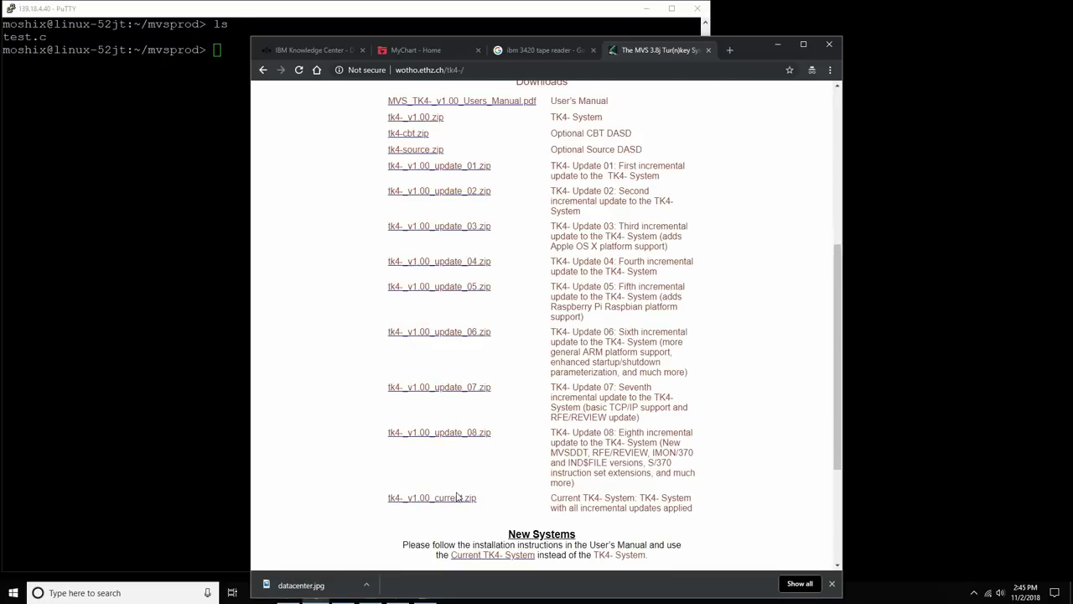
{"action": "scroll", "coordinate": [462, 491], "scroll_direction": "down", "scroll_amount": 1}
{"action": "scroll", "coordinate": [462, 491], "scroll_direction": "down", "scroll_amount": 1}
{"action": "right_click", "coordinate": [462, 390]}
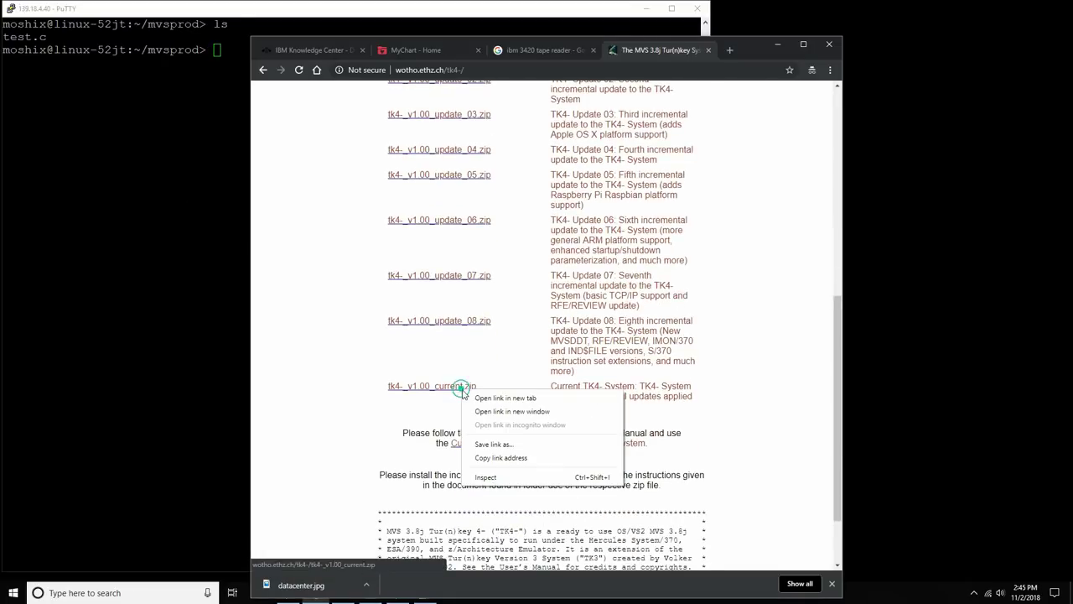
{"action": "left_click", "coordinate": [490, 457]}
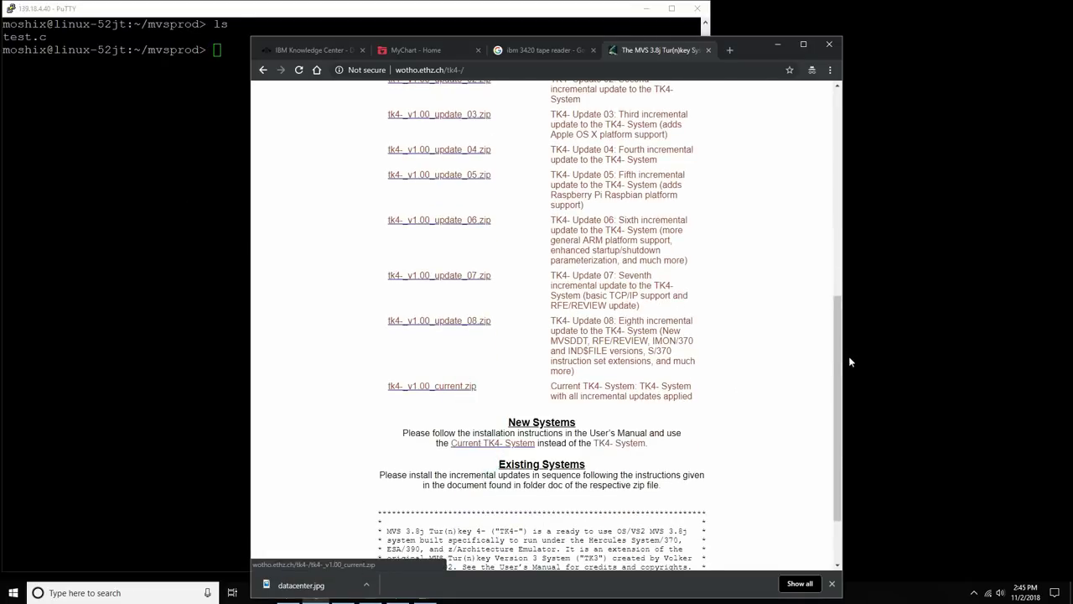
{"action": "left_click_drag", "start_coordinate": [839, 360], "coordinate": [825, 149]}
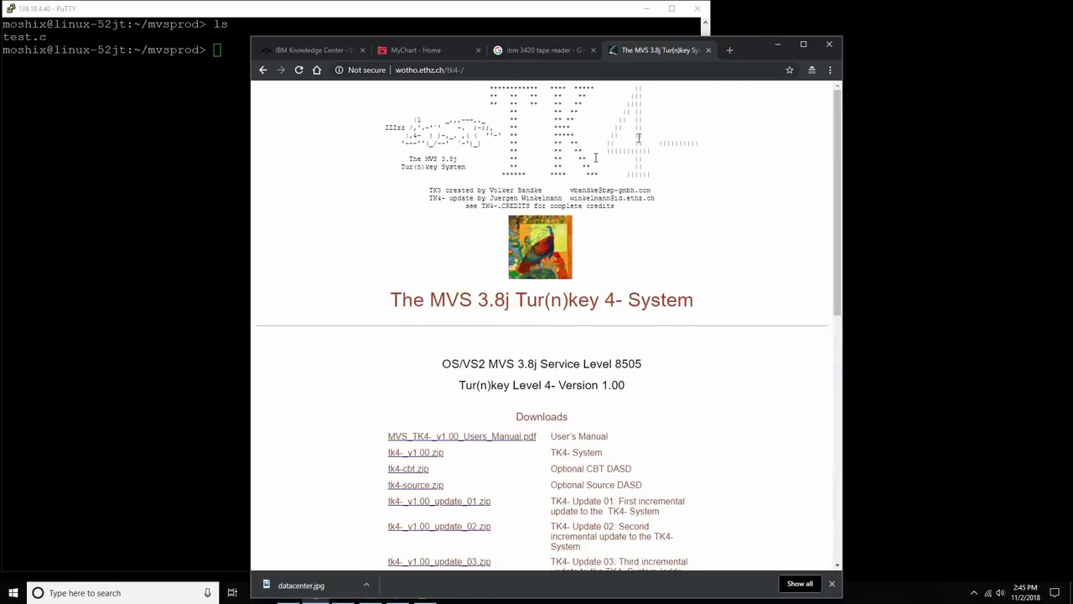
{"action": "left_click", "coordinate": [778, 44]}
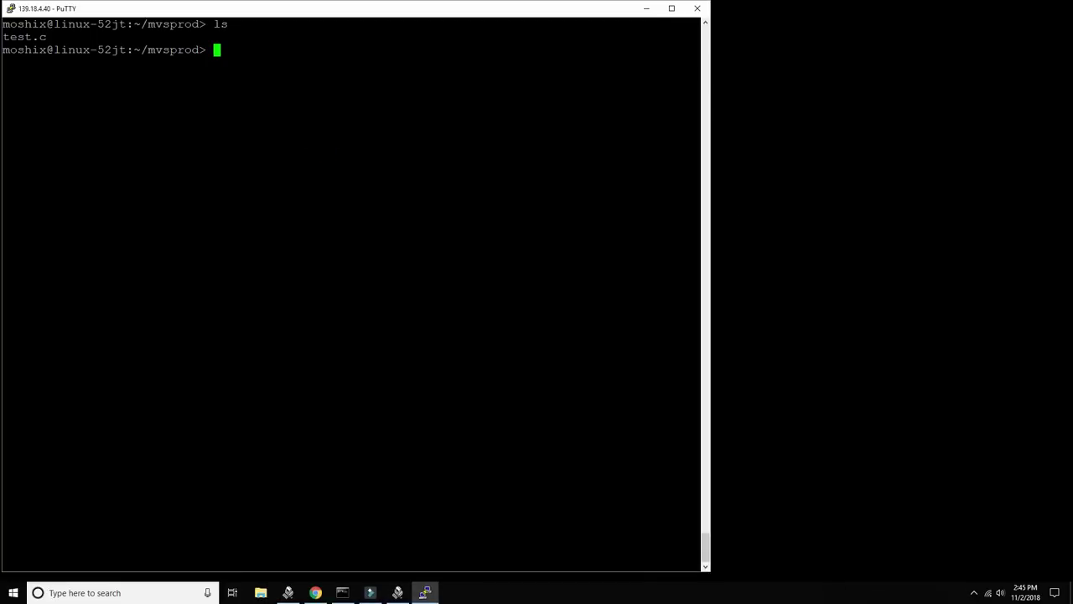
{"action": "type", "text": "wget"}
{"action": "right_click", "coordinate": [324, 130]}
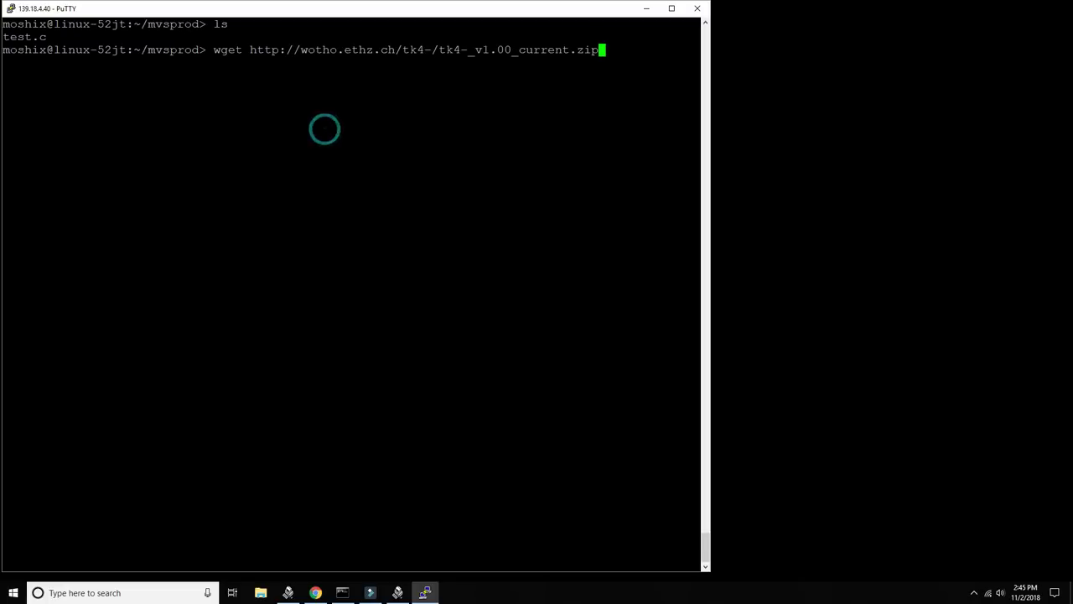
{"action": "key", "text": "Return"}
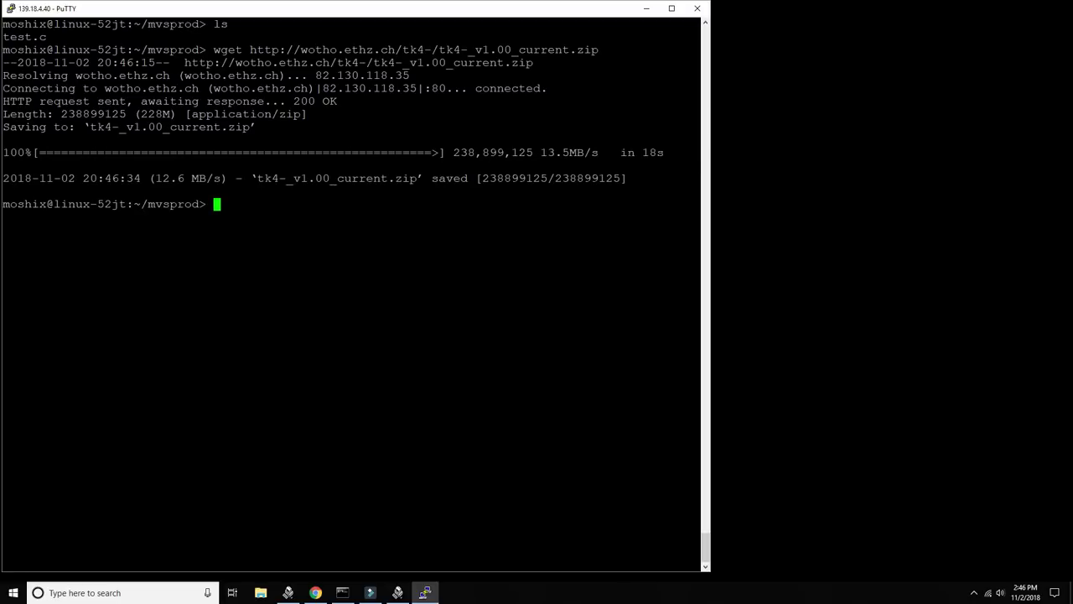
Step: List the mvsprod directory and unzip tk4-_v1.00_current.zip there
{"action": "type", "text": "ls"}
{"action": "key", "text": "Return"}
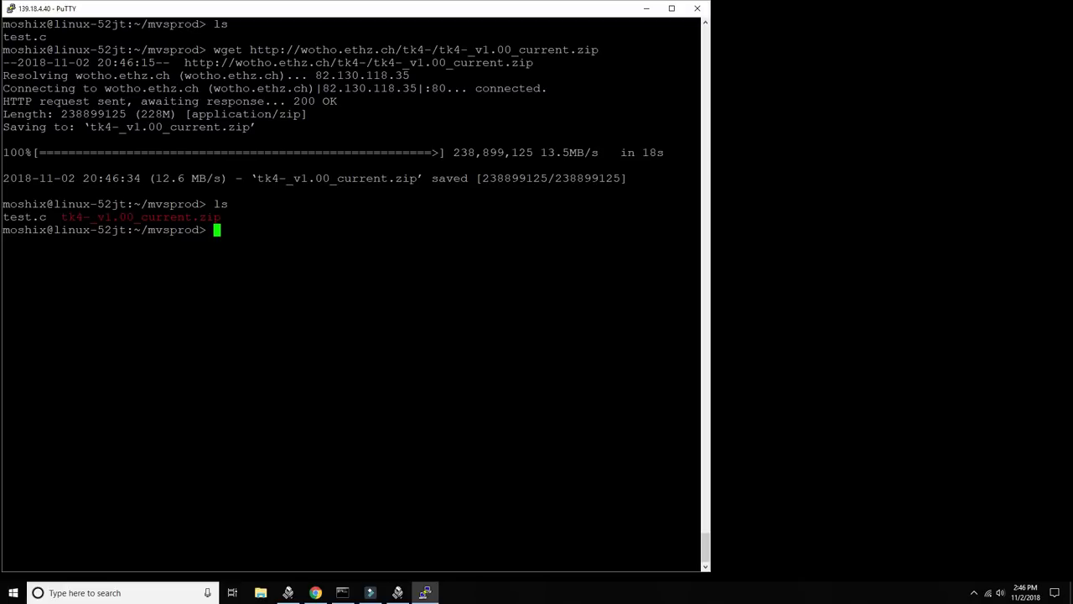
{"action": "type", "text": "unzip tk4-_v1.00_current.zip"}
{"action": "key", "text": "Return"}
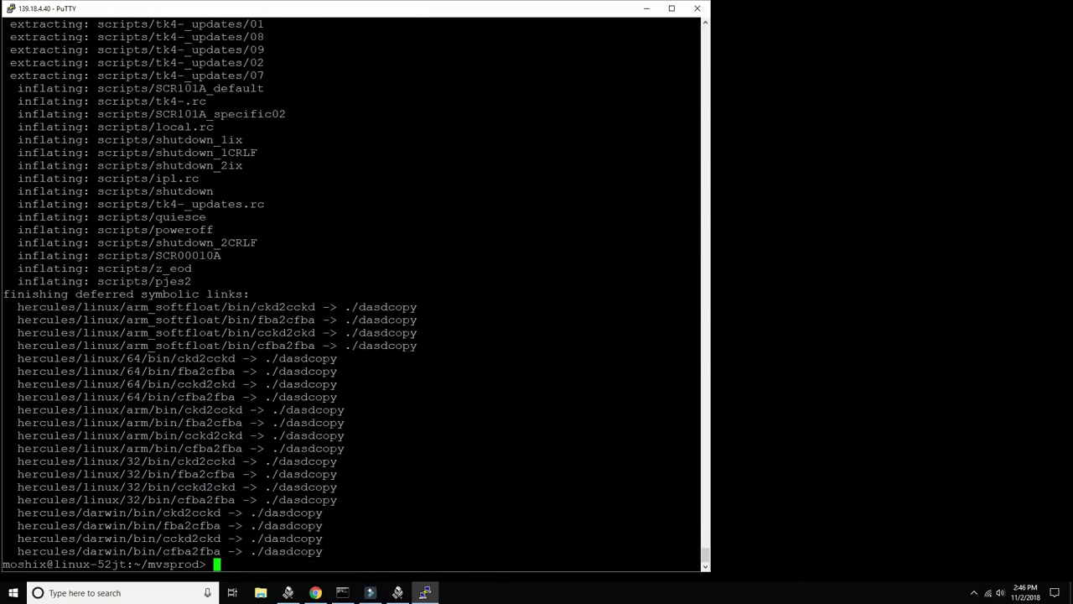
Step: Examine the extracted Hercules symbolic links for the linux 64, arm, 32 and darwin platforms in the unzip output
{"action": "left_click_drag", "start_coordinate": [126, 333], "coordinate": [127, 377]}
{"action": "left_click", "coordinate": [126, 376]}
{"action": "triple_click", "coordinate": [134, 423]}
{"action": "left_click", "coordinate": [132, 474]}
{"action": "triple_click", "coordinate": [141, 371]}
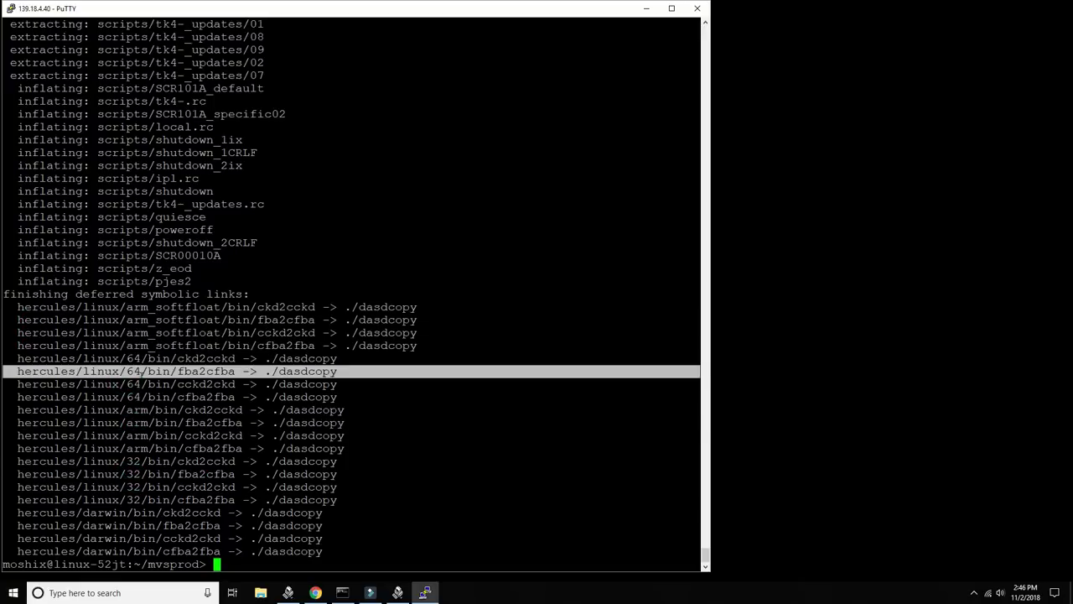
{"action": "left_click", "coordinate": [142, 374]}
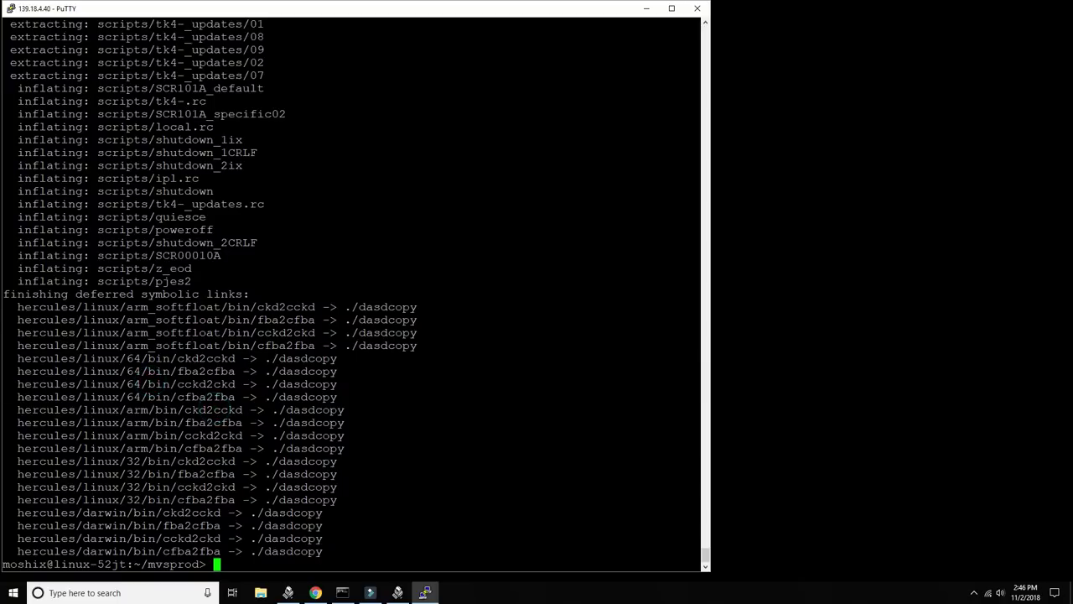
{"action": "left_click", "coordinate": [123, 338]}
{"action": "left_click", "coordinate": [141, 449]}
{"action": "left_click", "coordinate": [113, 527]}
{"action": "left_click", "coordinate": [206, 520]}
{"action": "double_click", "coordinate": [478, 475]}
{"action": "left_click", "coordinate": [448, 462]}
Step: Display /proc/cpuinfo with more and examine the vendor, processor facilities and bogomips per CPU
{"action": "type", "text": "more /proc/cpu"}
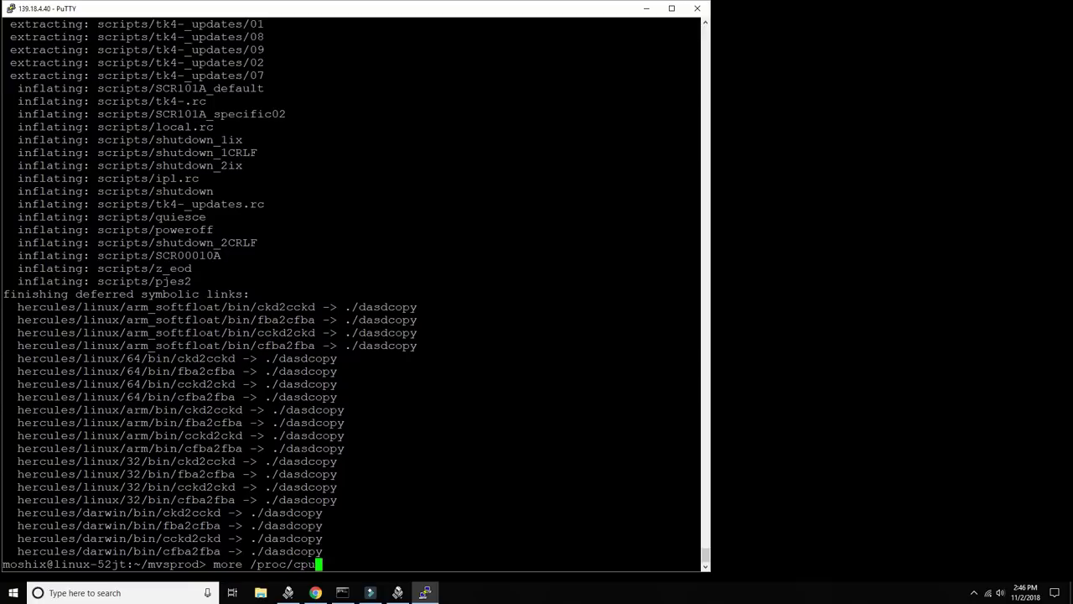
{"action": "type", "text": "info"}
{"action": "key", "text": "Return"}
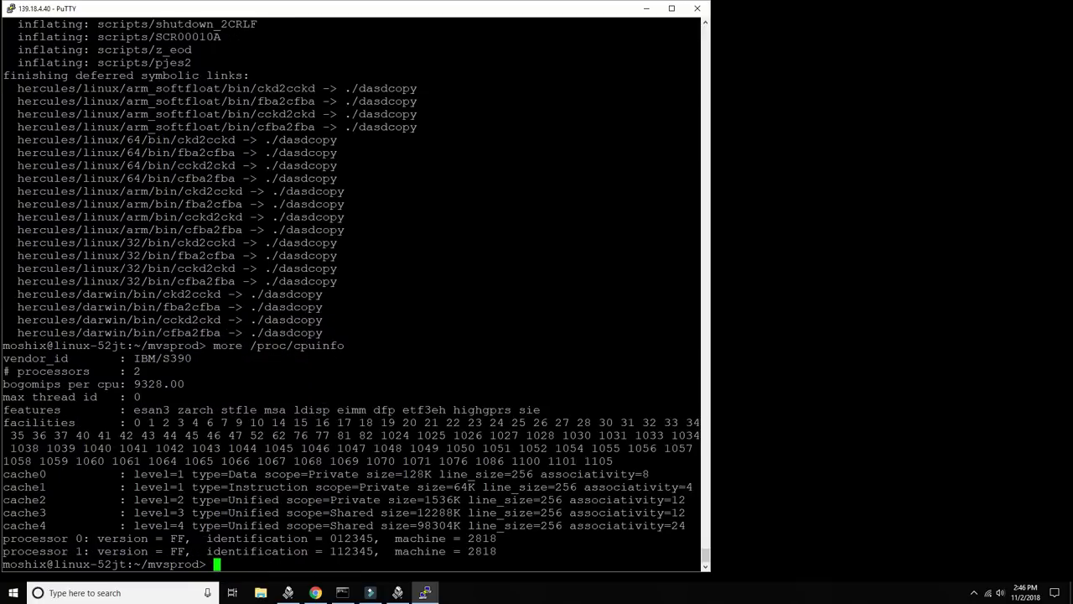
{"action": "left_click_drag", "start_coordinate": [4, 358], "coordinate": [143, 358]}
{"action": "left_click_drag", "start_coordinate": [120, 384], "coordinate": [701, 384]}
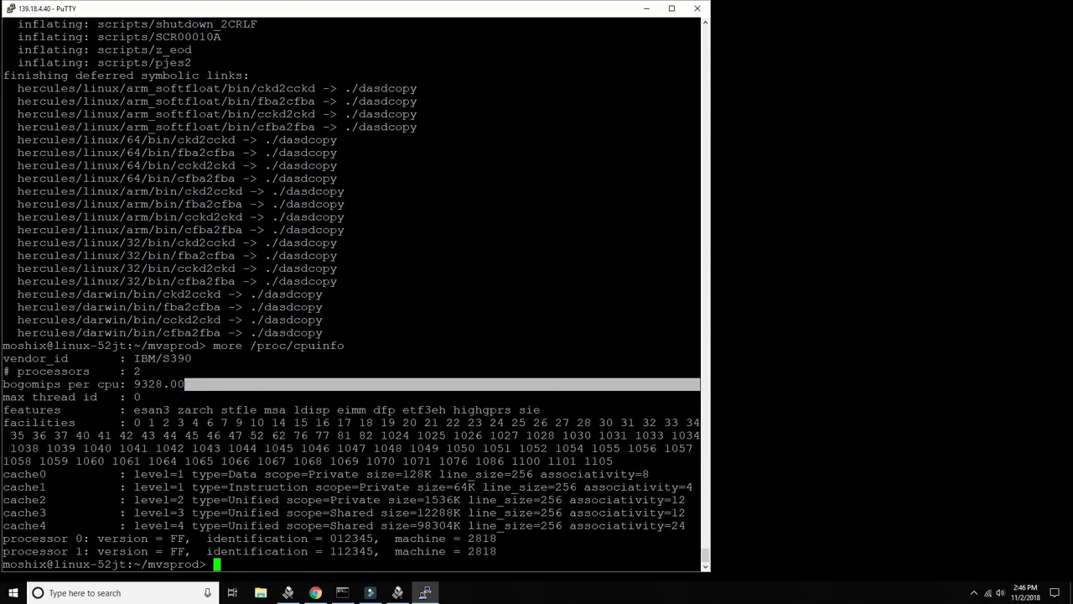
{"action": "left_click_drag", "start_coordinate": [177, 436], "coordinate": [166, 424]}
{"action": "left_click", "coordinate": [136, 502]}
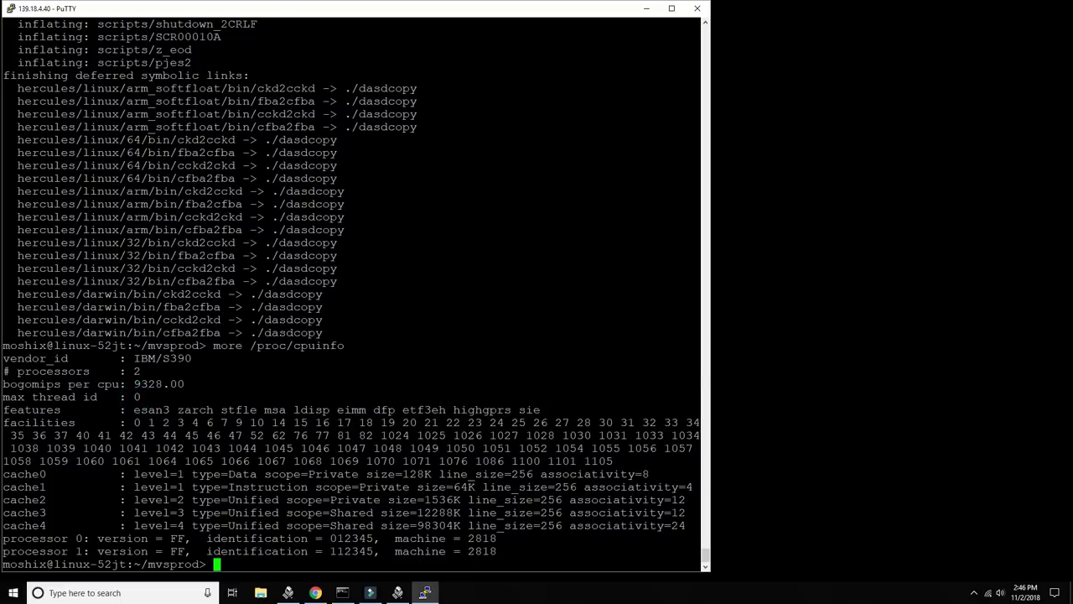
{"action": "triple_click", "coordinate": [223, 385]}
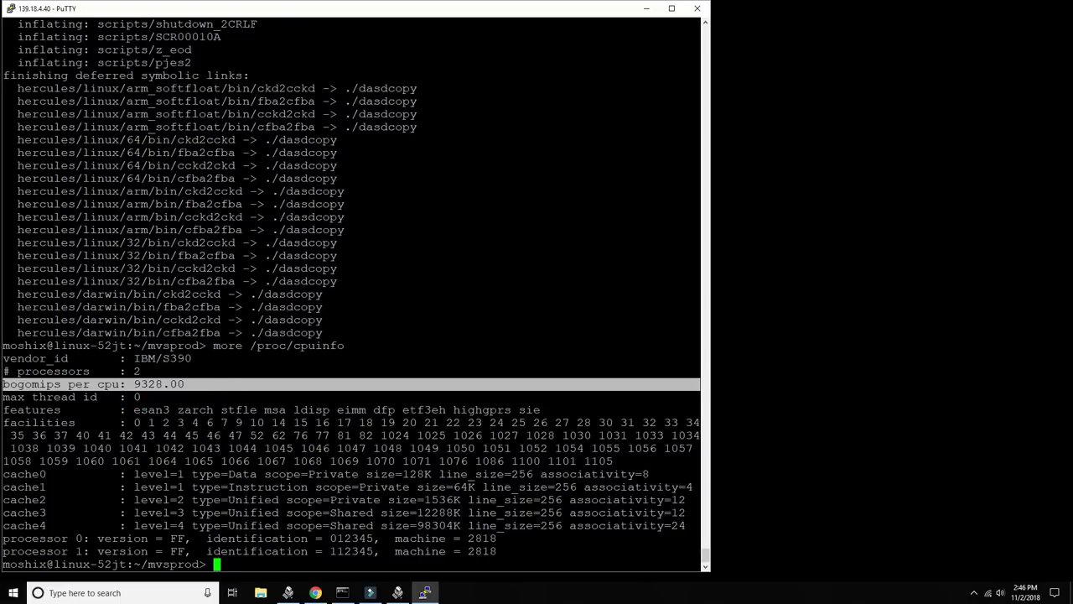
{"action": "left_click", "coordinate": [257, 419]}
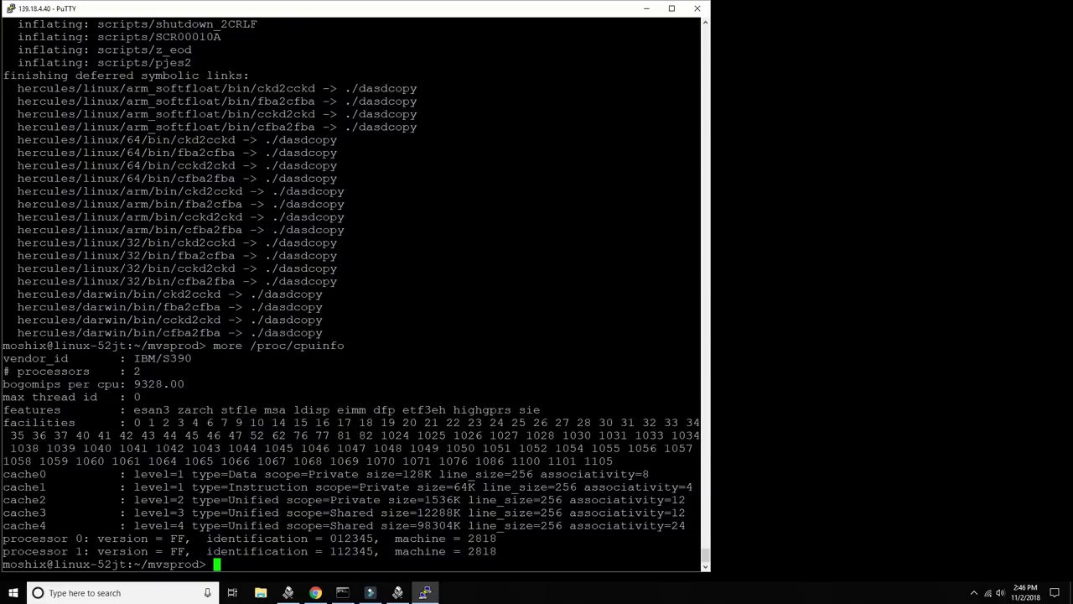
Step: List the extracted TK4- files in the mvsprod directory
{"action": "type", "text": "ls"}
{"action": "key", "text": "Return"}
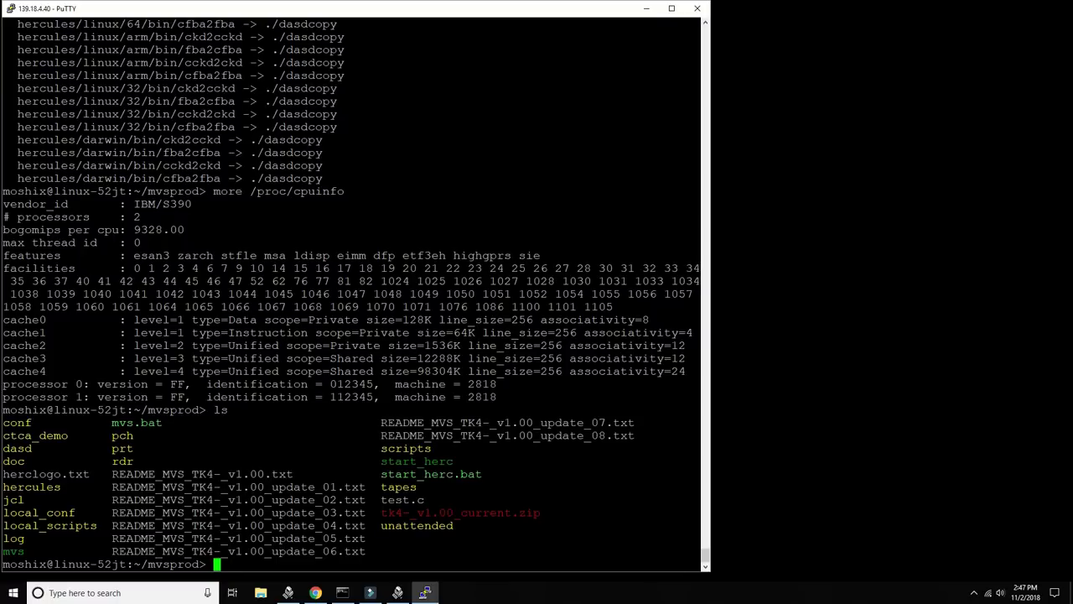
{"action": "type", "text": "hercules -f conf/"}
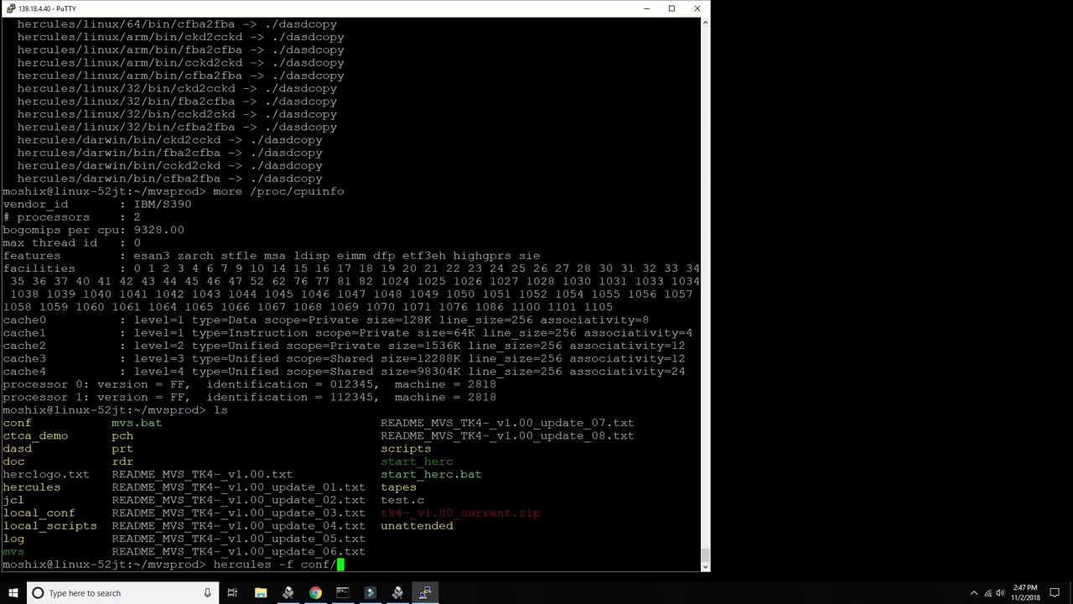
{"action": "type", "text": "tk4-.cnf"}
{"action": "key", "text": "ctrl+c"}
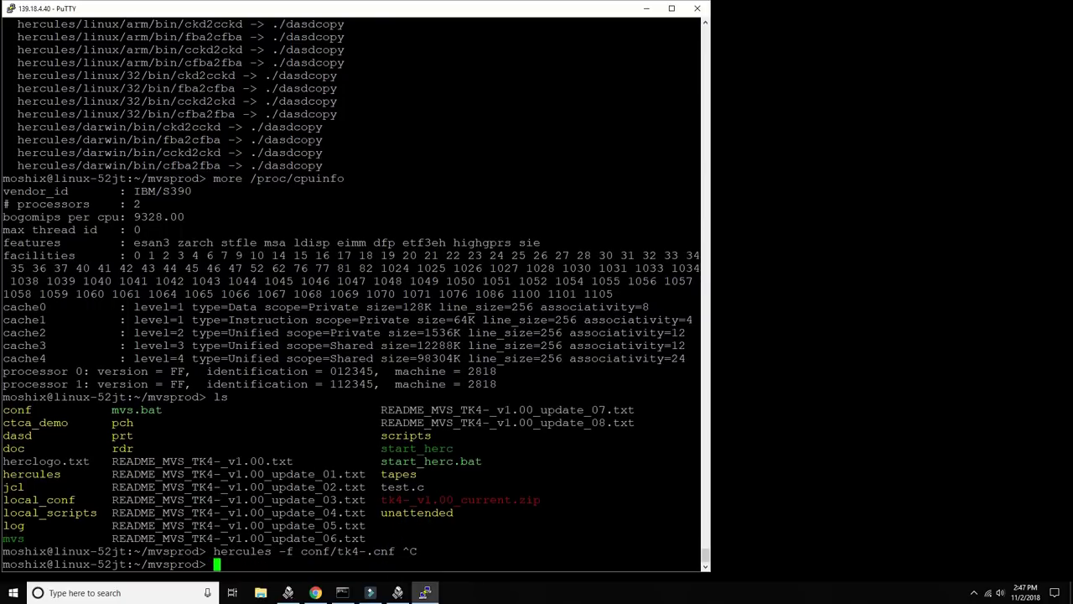
{"action": "type", "text": "vi tk4"}
{"action": "key", "text": "Tab"}
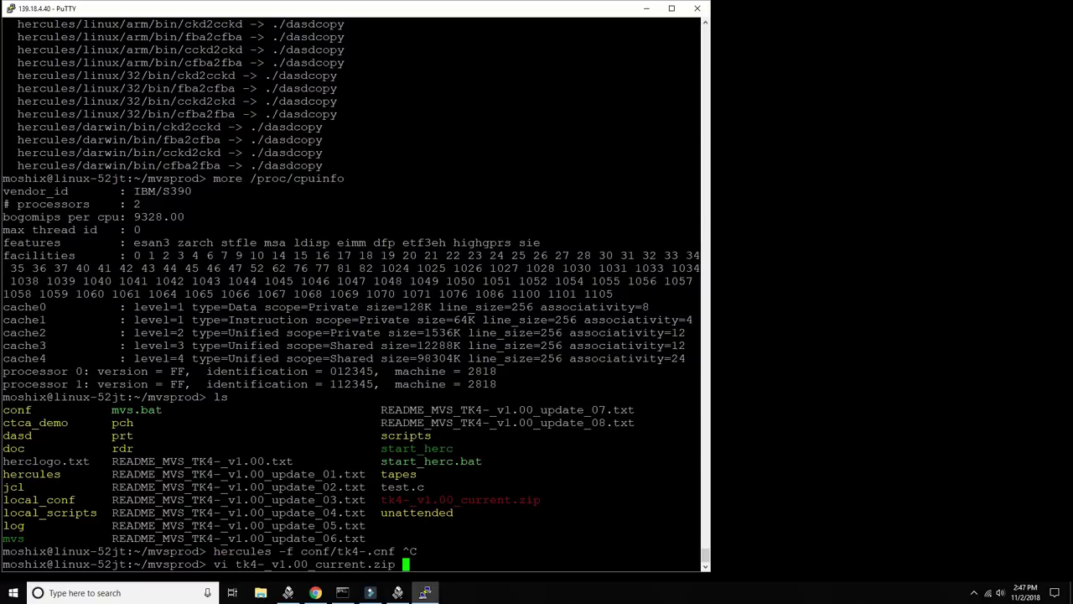
{"action": "key", "text": "ctrl+c"}
Step: Change into the conf directory and open the Hercules configuration file tk4-.cnf in vi
{"action": "type", "text": "cd conf"}
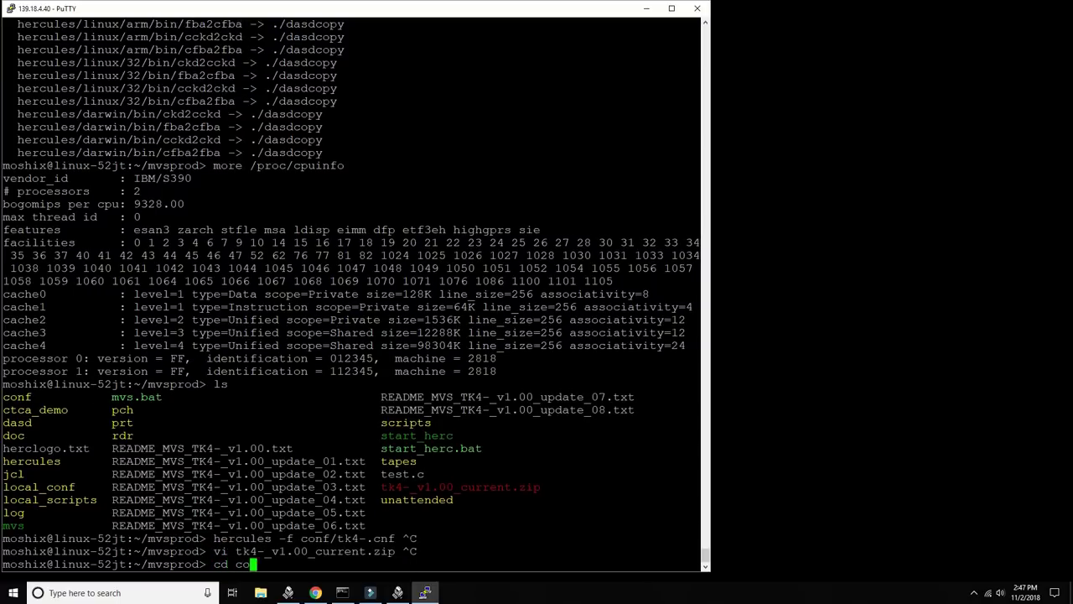
{"action": "key", "text": "Return"}
{"action": "type", "text": "vi tk4-"}
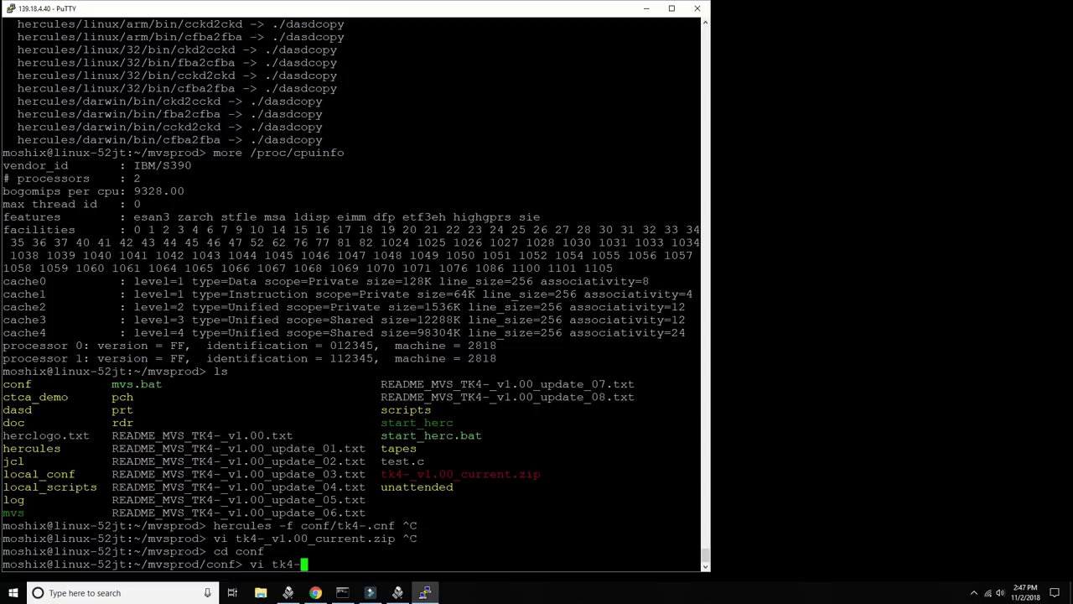
{"action": "key", "text": "Tab"}
{"action": "key", "text": "Return"}
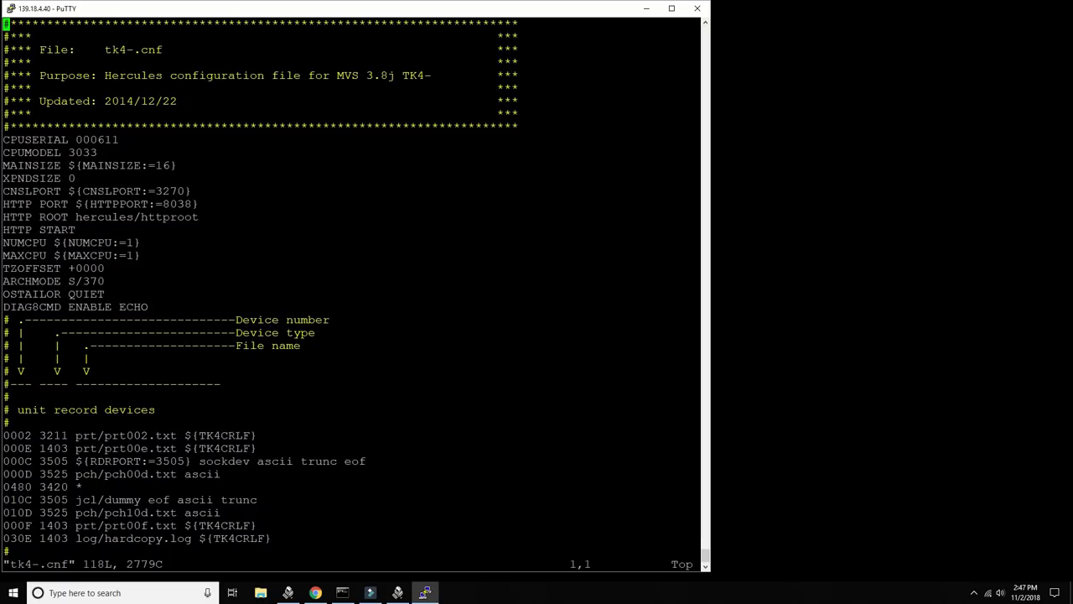
Step: Set CPUMODEL to 2064 in tk4-.cnf
{"action": "key", "text": "Down"}
{"action": "key", "text": "Down"}
{"action": "key", "text": "Down"}
{"action": "key", "text": "Down"}
{"action": "key", "text": "Down"}
{"action": "key", "text": "Down"}
{"action": "key", "text": "Down"}
{"action": "key", "text": "Down"}
{"action": "key", "text": "Down"}
{"action": "key", "text": "Down"}
{"action": "key", "text": "Down"}
{"action": "key", "text": "Down"}
{"action": "key", "text": "Up"}
{"action": "key", "text": "Up"}
{"action": "key", "text": "Right"}
{"action": "key", "text": "Right"}
{"action": "key", "text": "Right"}
{"action": "key", "text": "Right"}
{"action": "key", "text": "Right"}
{"action": "key", "text": "Right"}
{"action": "key", "text": "Right"}
{"action": "key", "text": "Right"}
{"action": "key", "text": "Right"}
{"action": "key", "text": "Right"}
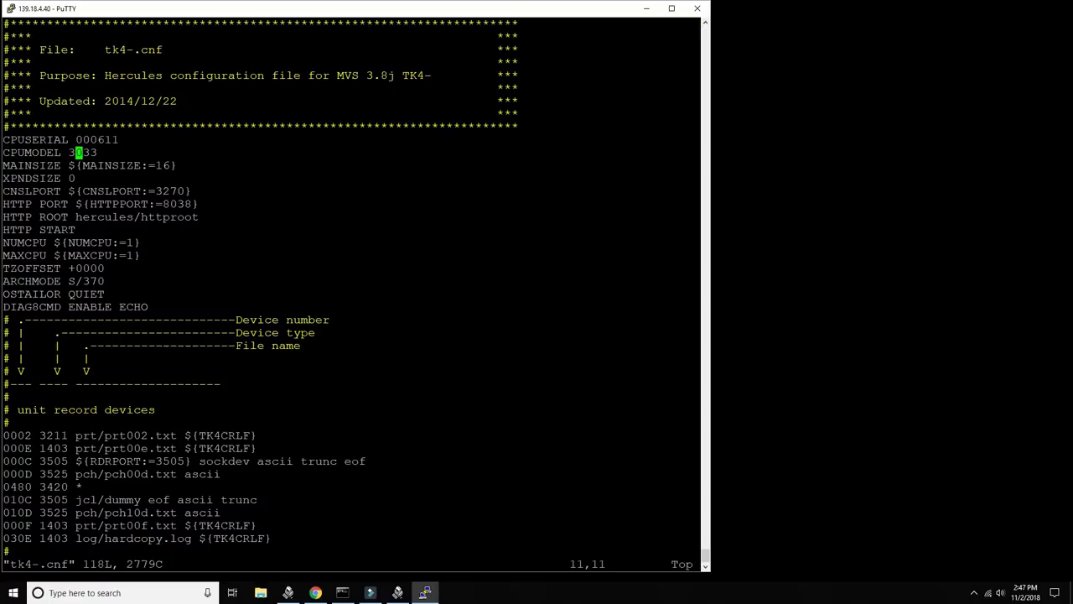
{"action": "key", "text": "Left"}
{"action": "type", "text": "Da2064"}
{"action": "key", "text": "Escape"}
Step: Replace the last two digits of the CPUSERIAL value with 99, making it 000699
{"action": "key", "text": "Up"}
{"action": "key", "text": "Right"}
{"action": "key", "text": "Right"}
{"action": "key", "text": "Right"}
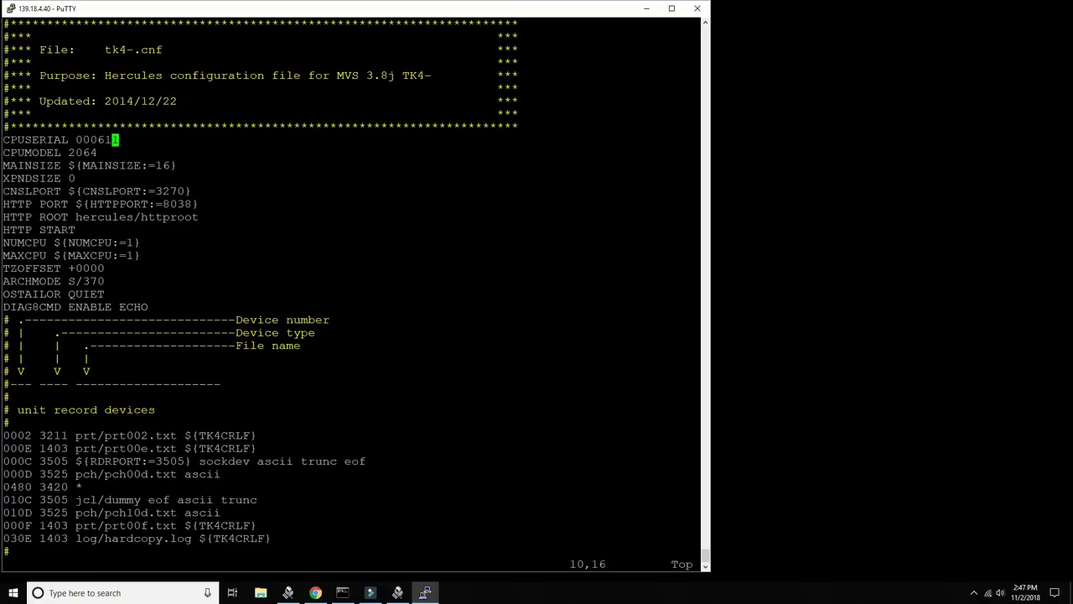
{"action": "key", "text": "Left"}
{"action": "key", "text": "r"}
{"action": "key", "text": "9"}
{"action": "key", "text": "Right"}
{"action": "key", "text": "r"}
{"action": "key", "text": "9"}
Step: Comment out the HTTP PORT line in tk4-.cnf with a leading #
{"action": "key", "text": "Down"}
{"action": "key", "text": "Down"}
{"action": "key", "text": "Down"}
{"action": "key", "text": "Down"}
{"action": "key", "text": "Left"}
{"action": "key", "text": "Left"}
{"action": "key", "text": "Left"}
{"action": "key", "text": "Left"}
{"action": "key", "text": "Left"}
{"action": "key", "text": "Left"}
{"action": "key", "text": "Left"}
{"action": "key", "text": "Left"}
{"action": "key", "text": "Left"}
{"action": "key", "text": "Left"}
{"action": "key", "text": "Left"}
{"action": "key", "text": "Left"}
{"action": "key", "text": "Left"}
{"action": "key", "text": "Left"}
{"action": "key", "text": "Left"}
{"action": "key", "text": "Down"}
{"action": "type", "text": "i#"}
{"action": "key", "text": "Escape"}
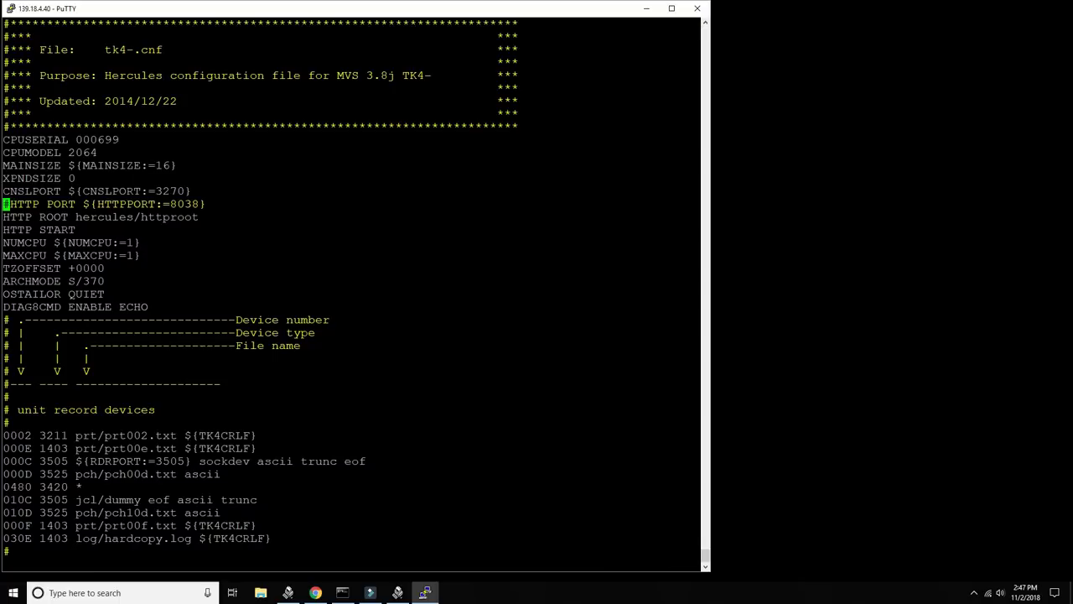
Step: Review the lines of tk4-.cnf below the HTTP PORT entry, including the unit record device definitions
{"action": "key", "text": "Down"}
{"action": "key", "text": "Down"}
{"action": "key", "text": "Down"}
{"action": "key", "text": "Down"}
{"action": "key", "text": "Down"}
{"action": "key", "text": "Down"}
{"action": "key", "text": "Down"}
{"action": "key", "text": "Down"}
{"action": "key", "text": "Down"}
{"action": "key", "text": "Down"}
{"action": "key", "text": "Down"}
{"action": "key", "text": "Down"}
{"action": "key", "text": "Down"}
{"action": "key", "text": "Down"}
{"action": "key", "text": "Down"}
{"action": "key", "text": "Down"}
{"action": "key", "text": "Up"}
{"action": "key", "text": "Up"}
{"action": "key", "text": "Up"}
{"action": "key", "text": "Up"}
{"action": "key", "text": "Up"}
{"action": "key", "text": "Up"}
{"action": "key", "text": "Up"}
{"action": "key", "text": "Up"}
{"action": "key", "text": "Up"}
{"action": "key", "text": "Up"}
{"action": "key", "text": "Up"}
{"action": "key", "text": "Up"}
{"action": "key", "text": "Up"}
{"action": "key", "text": "Up"}
{"action": "key", "text": "Up"}
Step: Set the default values of NUMCPU and MAXCPU to 2 in tk4-.cnf
{"action": "key", "text": "Down"}
{"action": "key", "text": "Down"}
{"action": "key", "text": "w"}
{"action": "key", "text": "w"}
{"action": "key", "text": "w"}
{"action": "key", "text": "w"}
{"action": "key", "text": "Down"}
{"action": "key", "text": "Down"}
{"action": "key", "text": "Up"}
{"action": "key", "text": "Up"}
{"action": "key", "text": "r"}
{"action": "key", "text": "2"}
{"action": "key", "text": "Down"}
{"action": "key", "text": "Down"}
{"action": "key", "text": "Down"}
{"action": "key", "text": "Down"}
{"action": "key", "text": "Down"}
{"action": "key", "text": "Down"}
{"action": "key", "text": "Up"}
{"action": "key", "text": "Up"}
{"action": "key", "text": "Up"}
{"action": "key", "text": "Up"}
{"action": "key", "text": "Left"}
{"action": "key", "text": "Left"}
{"action": "key", "text": "Left"}
{"action": "key", "text": "Left"}
{"action": "key", "text": "Right"}
Step: Save tk4-.cnf, quit vi and list the files in the conf directory
{"action": "key", "text": "colon"}
{"action": "type", "text": "wq"}
{"action": "key", "text": "Return"}
{"action": "type", "text": "ls"}
{"action": "key", "text": "Return"}
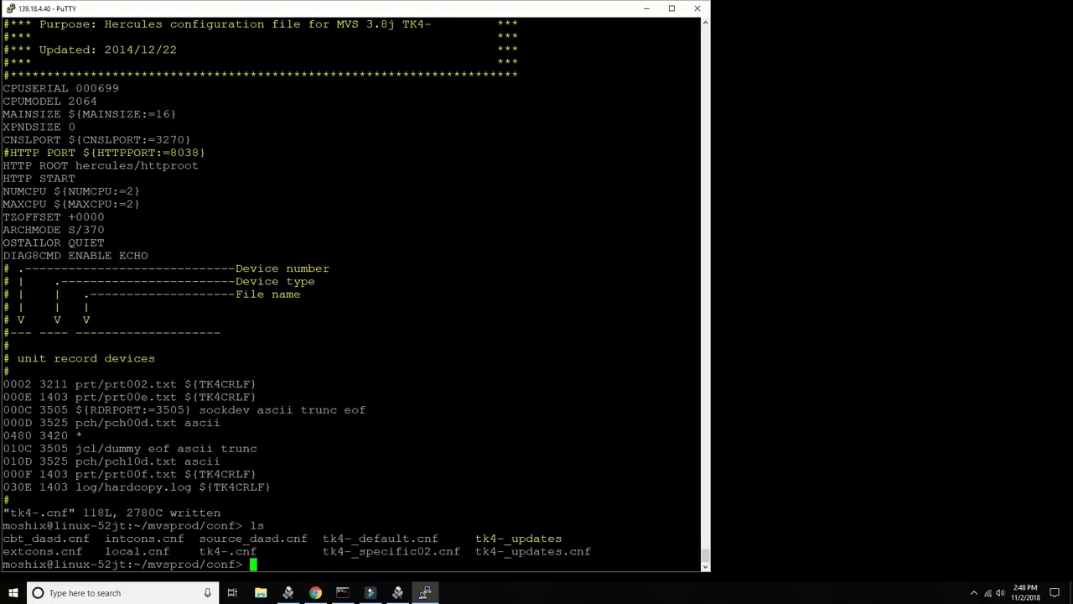
Step: Go back up to the mvsprod directory and start Hercules with the configuration file conf/tk4-.cnf
{"action": "type", "text": "cd .."}
{"action": "key", "text": "Return"}
{"action": "type", "text": "hercules -f "}
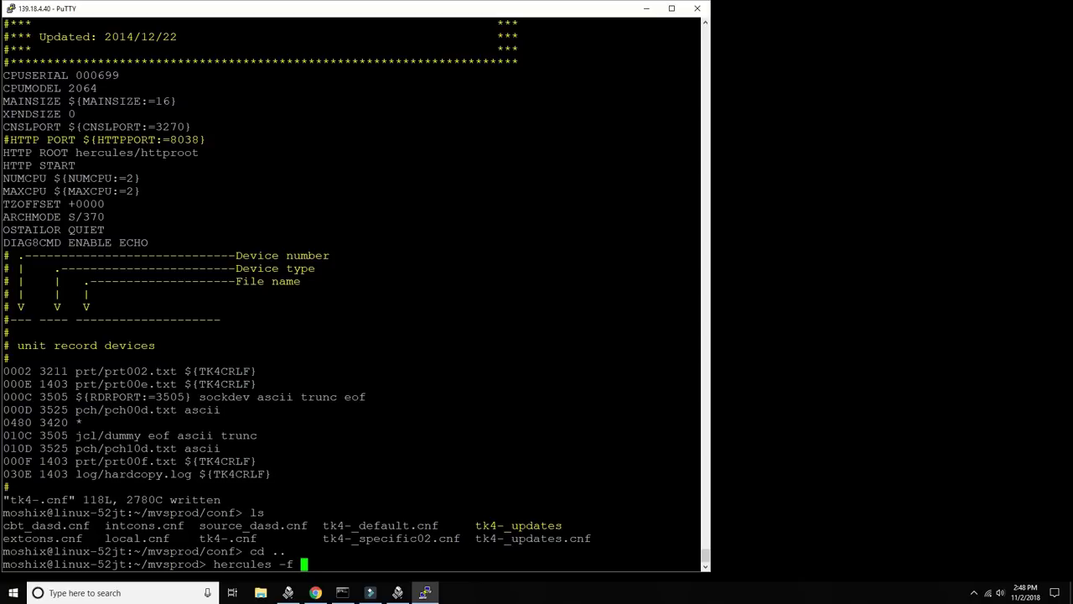
{"action": "type", "text": "conf/tk4-.cnf"}
{"action": "key", "text": "Return"}
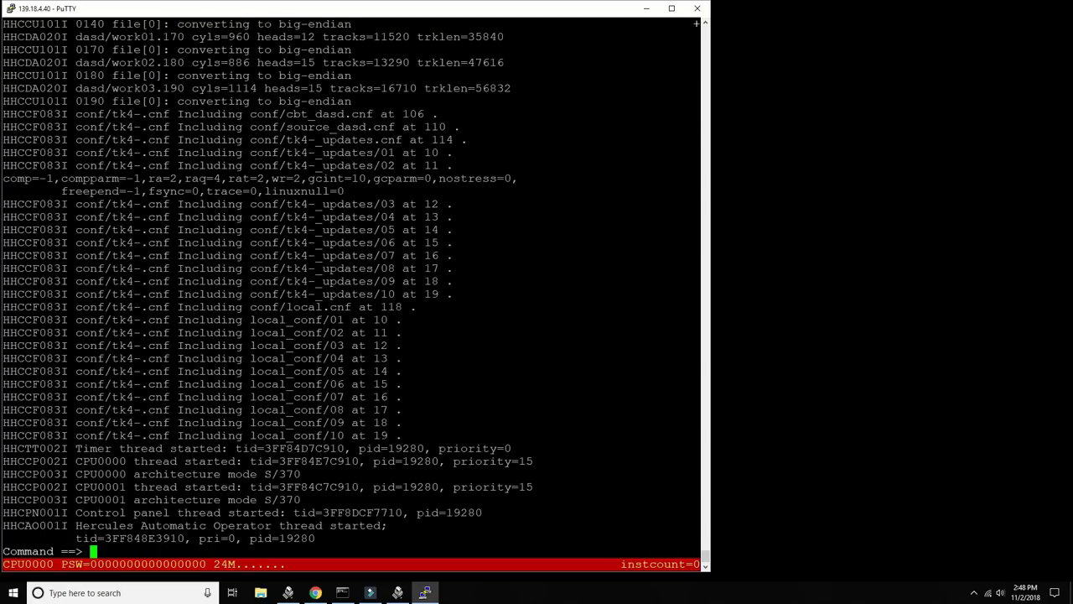
Step: Inspect the Hercules CPU and peripherals display, and shut the emulator down with the quit command
{"action": "key", "text": "Escape"}
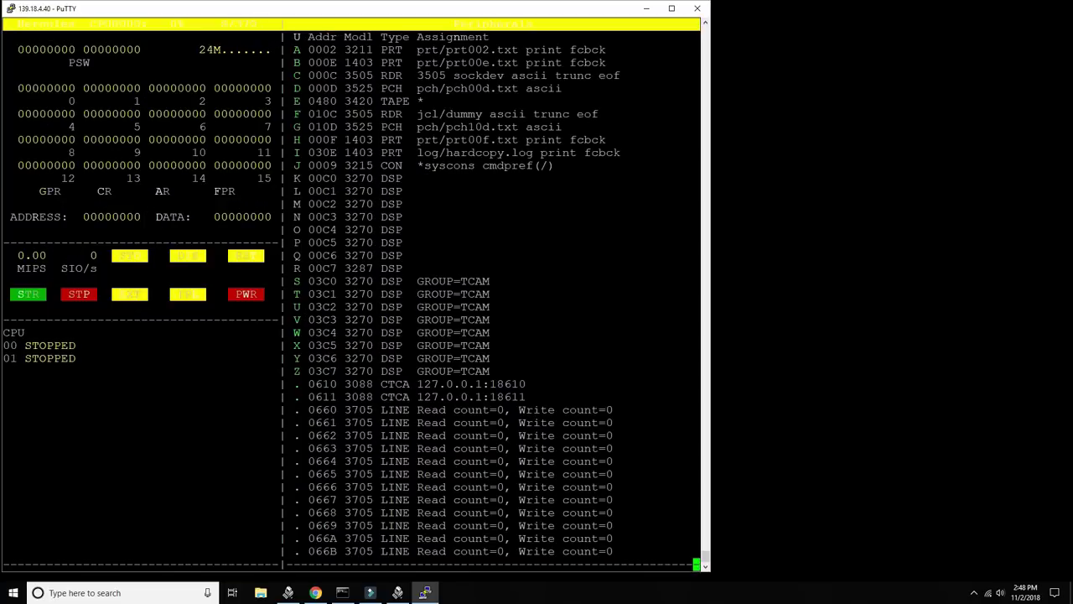
{"action": "key", "text": "Escape"}
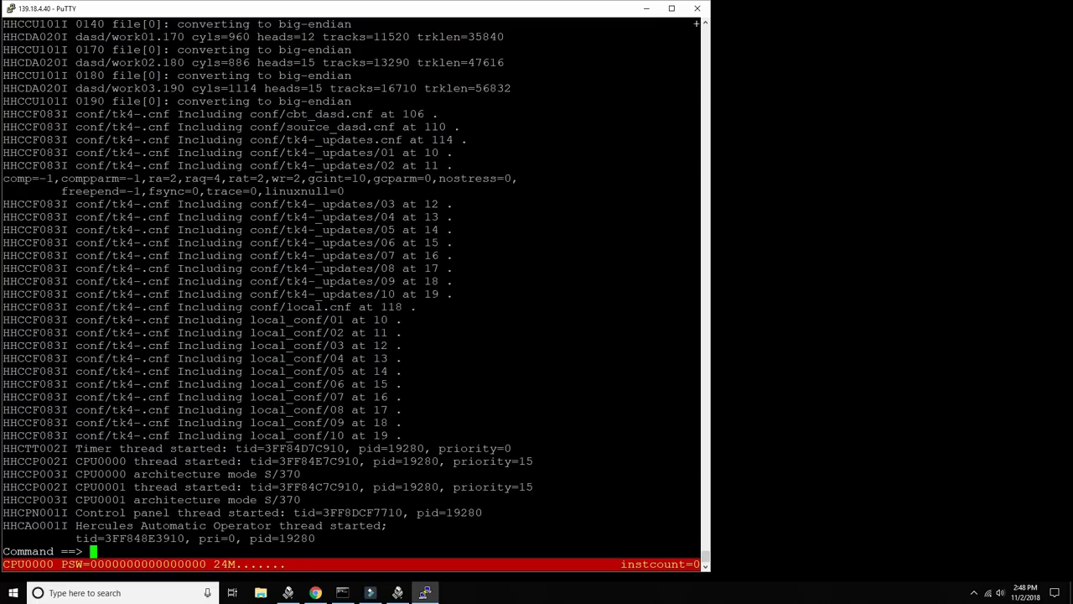
{"action": "key", "text": "Escape"}
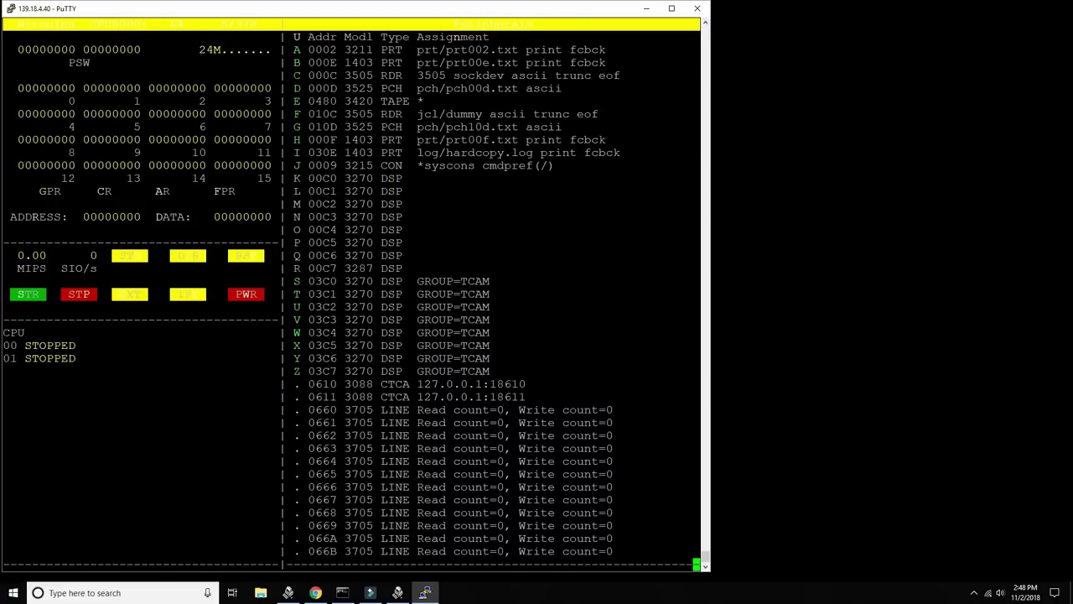
{"action": "key", "text": "Escape"}
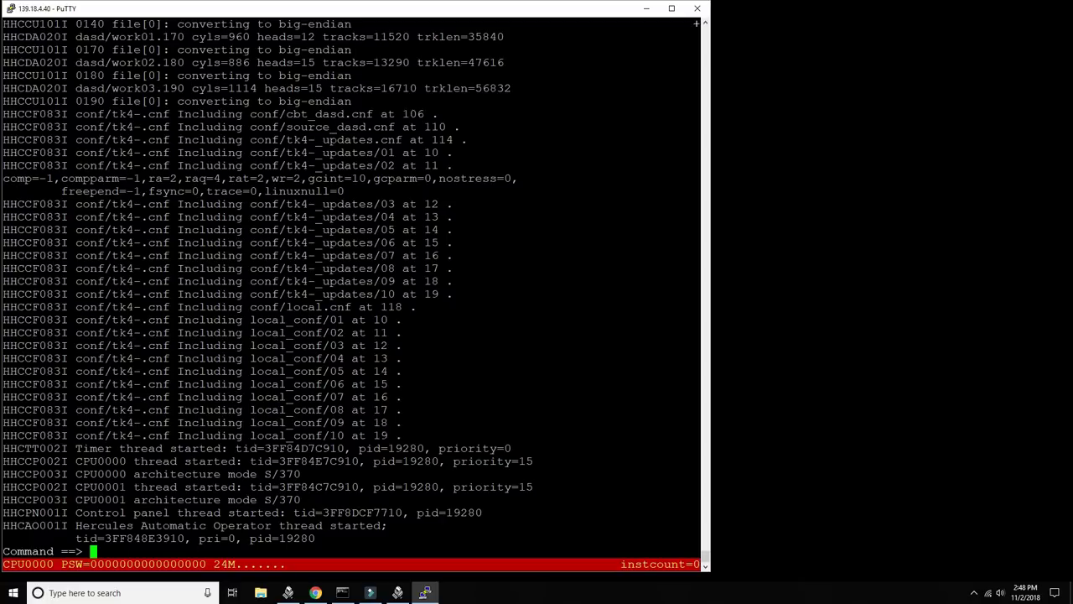
{"action": "type", "text": "quit"}
{"action": "key", "text": "Return"}
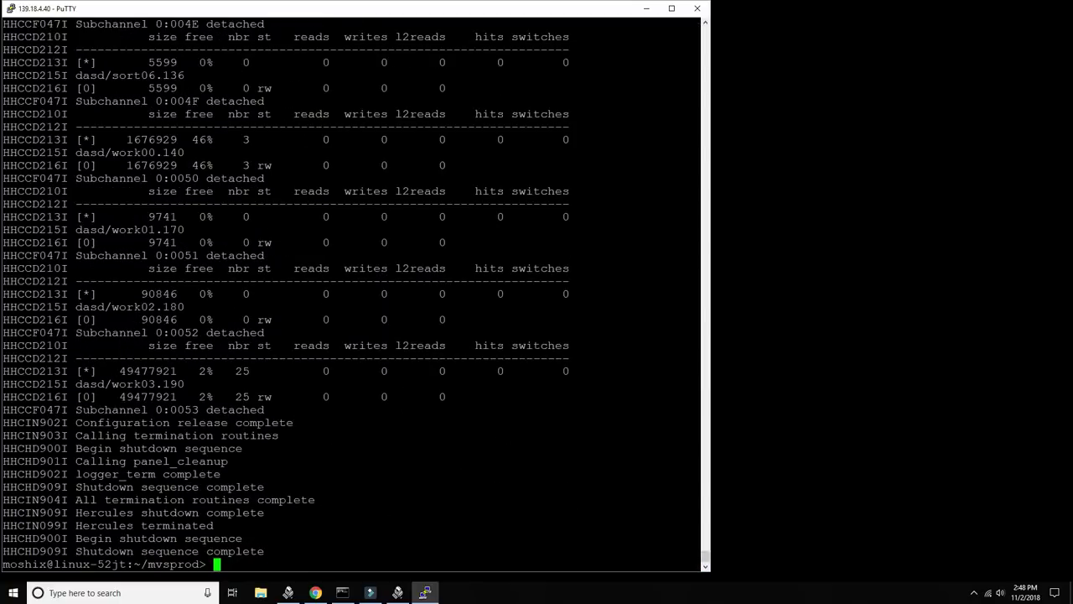
Step: Open a screen session and launch Hercules inside it with the configuration file conf/tk4-.cnf
{"action": "type", "text": "screen "}
{"action": "type", "text": "-r"}
{"action": "key", "text": "Return"}
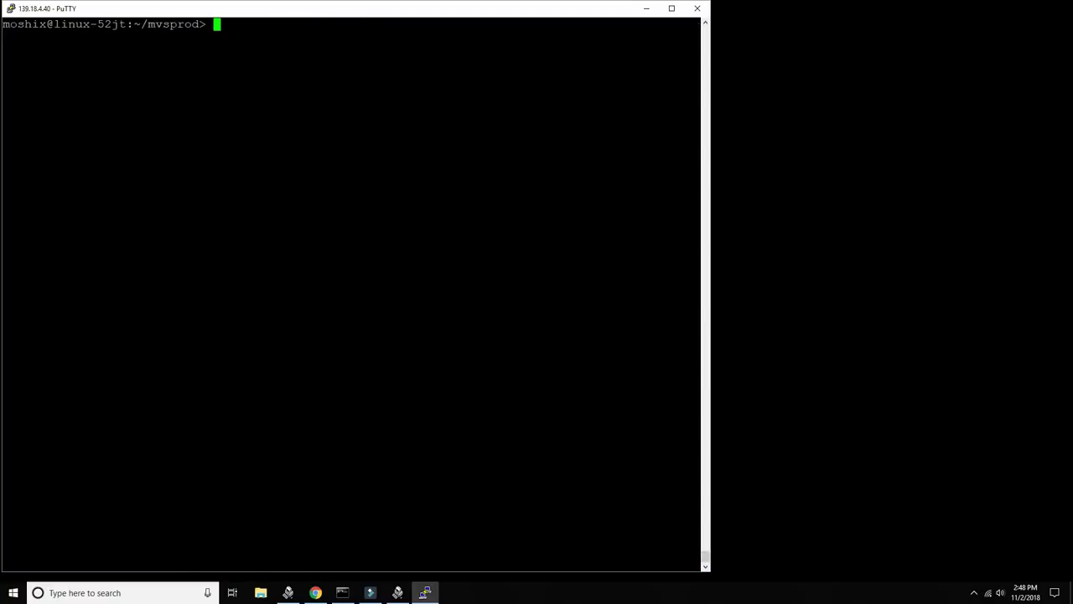
{"action": "type", "text": "hr"}
{"action": "key", "text": "BackSpace"}
{"action": "type", "text": "ercules -f conf/tk4-"}
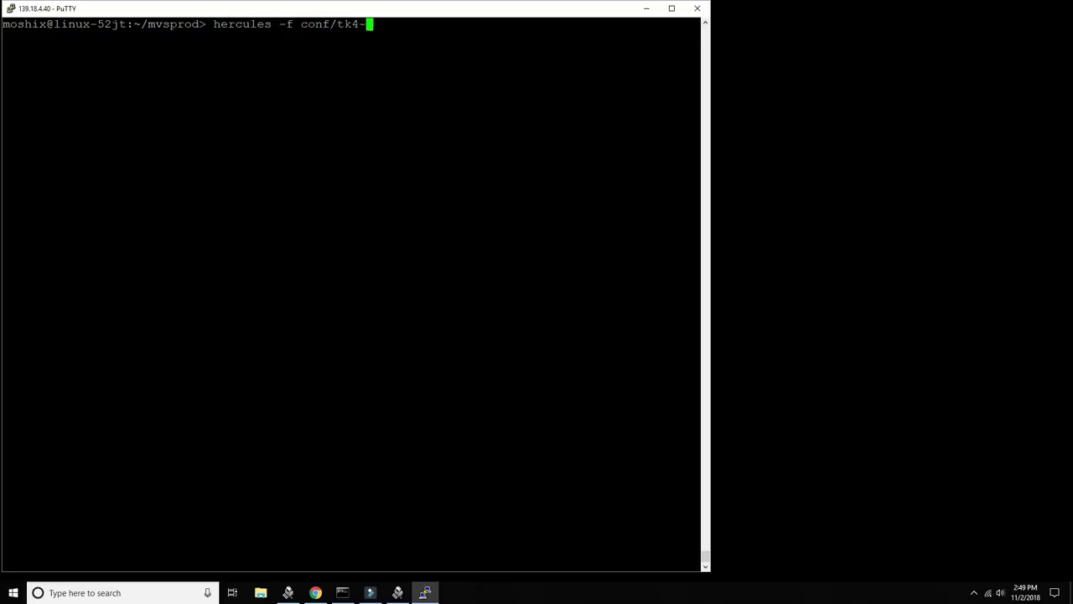
{"action": "type", "text": ".cnf"}
{"action": "key", "text": "Return"}
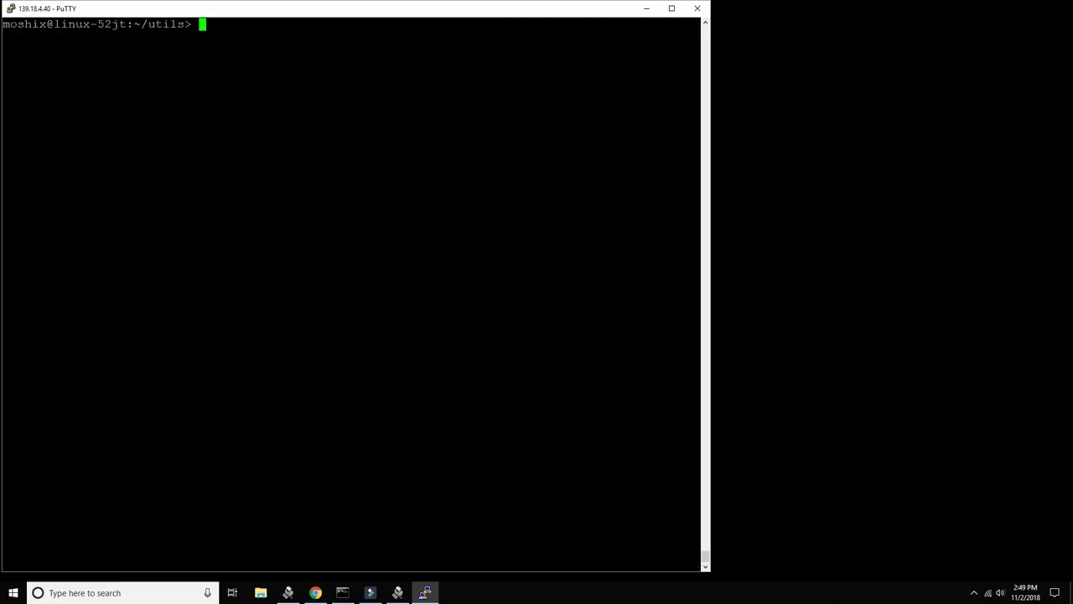
Step: In another shell, print the system details with uname -a and examine the running processes in htop
{"action": "type", "text": "unam;e -a"}
{"action": "key", "text": "Return"}
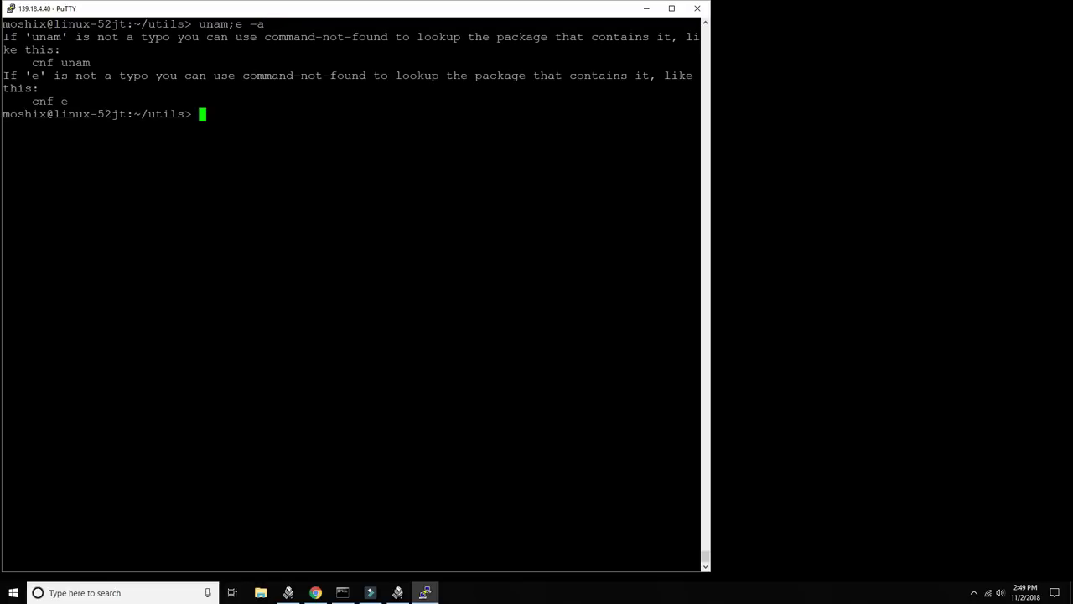
{"action": "type", "text": "uname -a"}
{"action": "key", "text": "Return"}
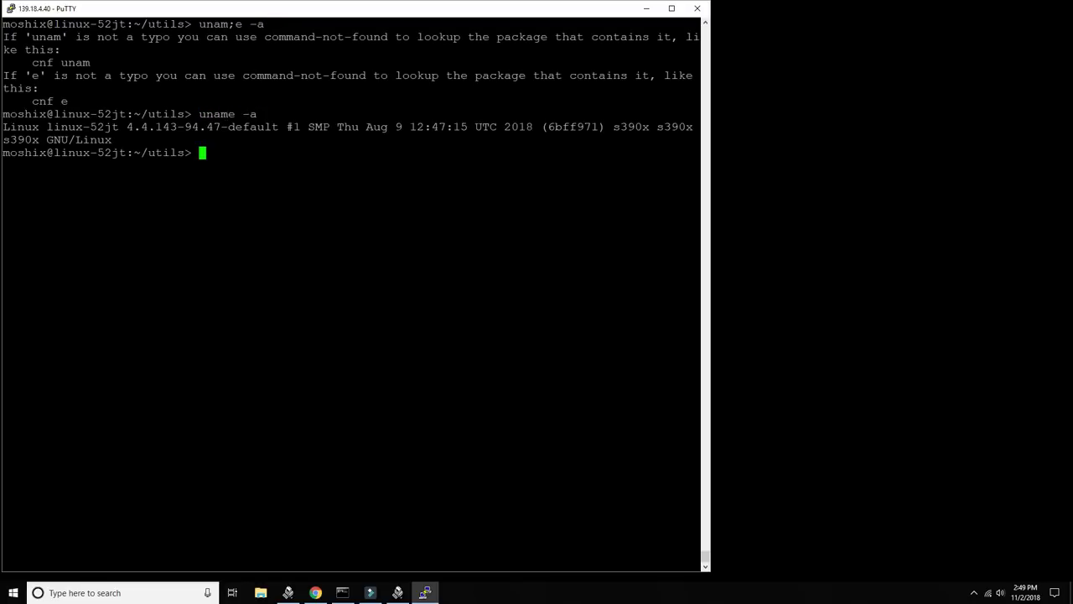
{"action": "type", "text": "htop"}
{"action": "key", "text": "Return"}
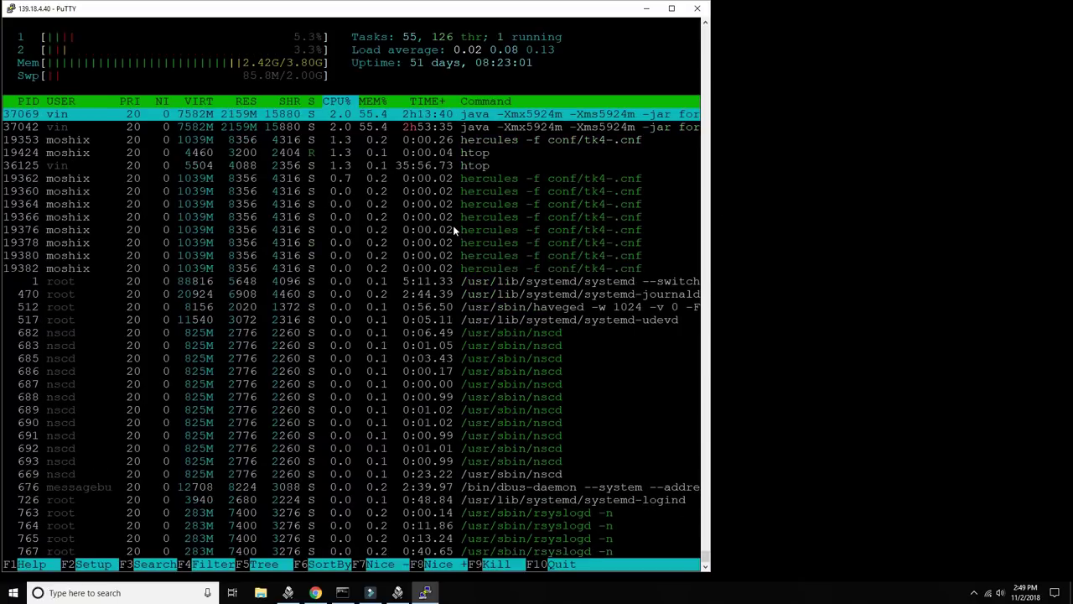
{"action": "key", "text": "q"}
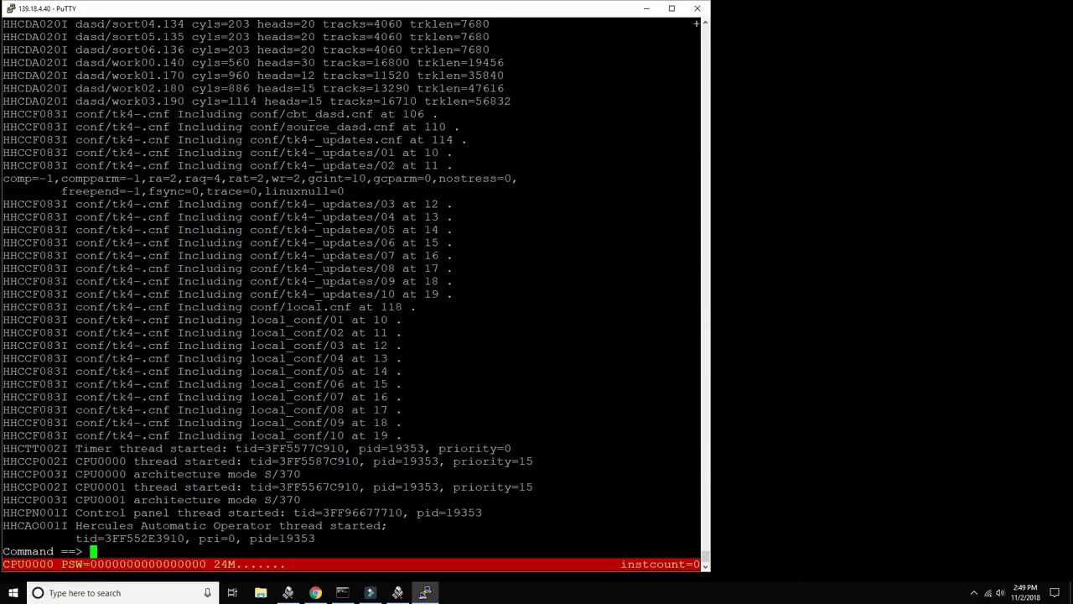
Step: Check the Hercules device display and IPL the system from device 148
{"action": "key", "text": "Escape"}
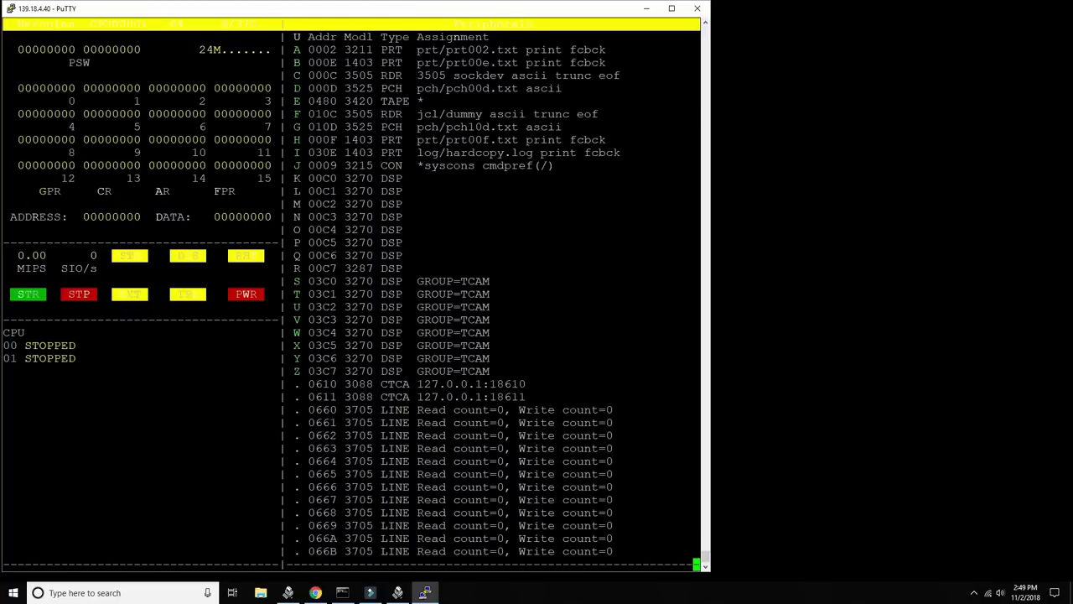
{"action": "key", "text": "Escape"}
{"action": "type", "text": "ipl 148"}
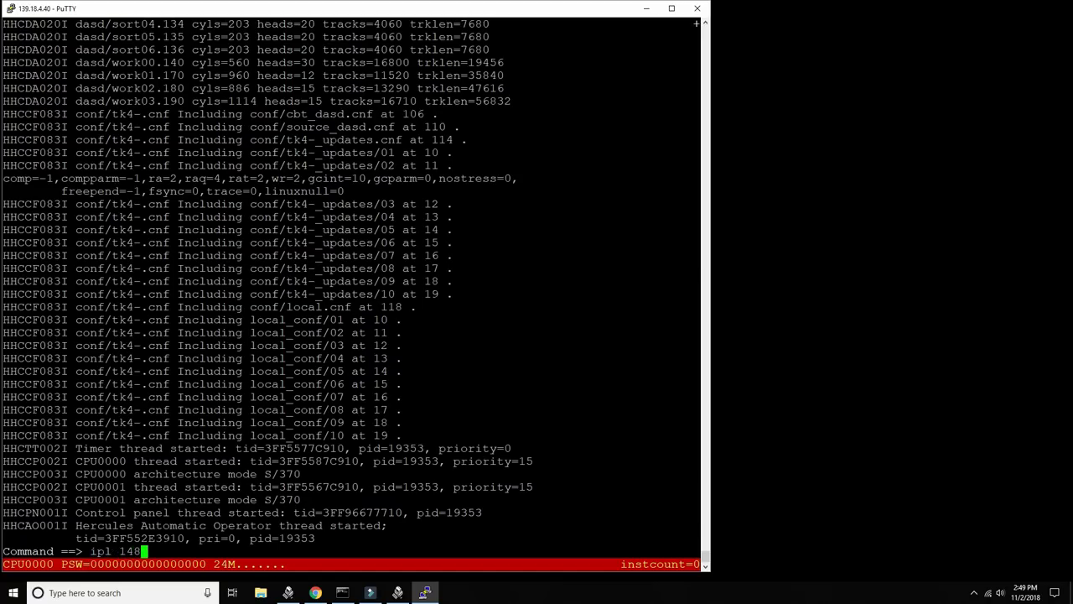
{"action": "key", "text": "Return"}
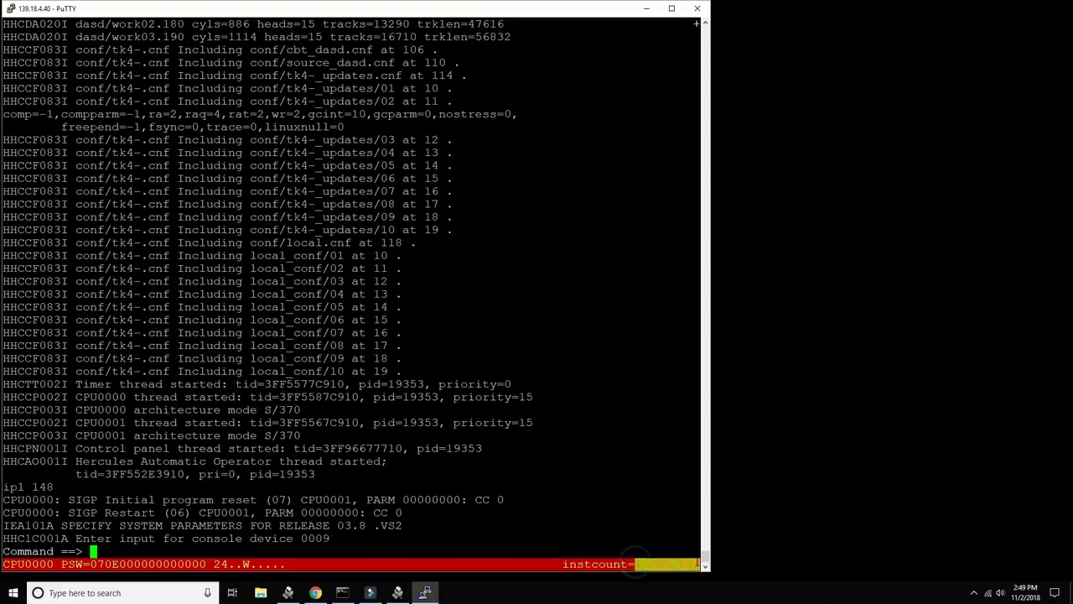
Step: Answer the MVS system parameters prompt with the reply /r 00,cmd=03
{"action": "left_click_drag", "start_coordinate": [403, 512], "coordinate": [701, 513]}
{"action": "right_click", "coordinate": [176, 521]}
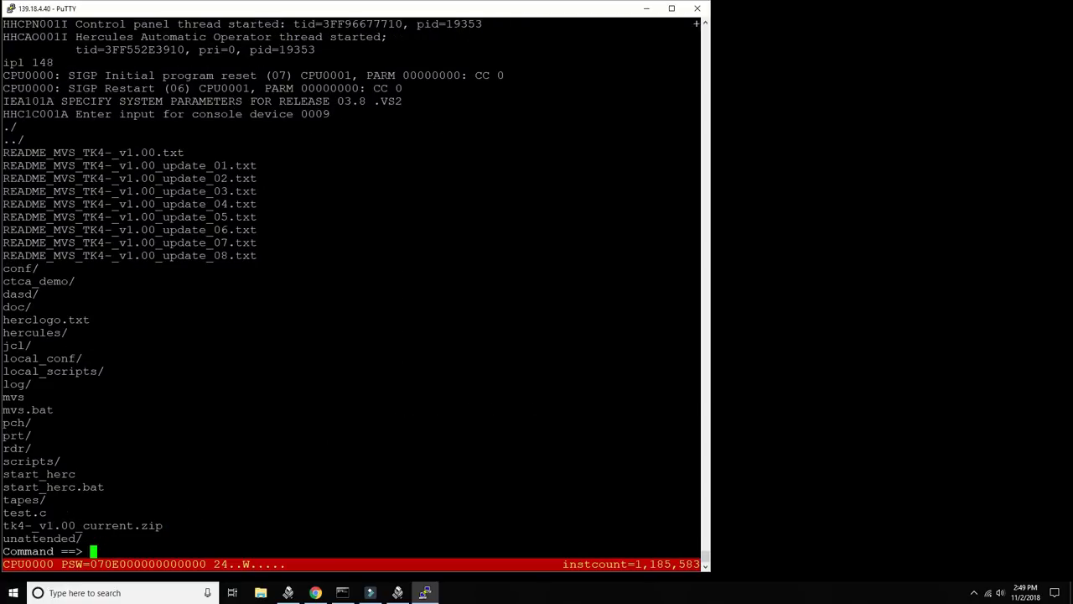
{"action": "type", "text": "/r 00,cmd=03"}
{"action": "key", "text": "Return"}
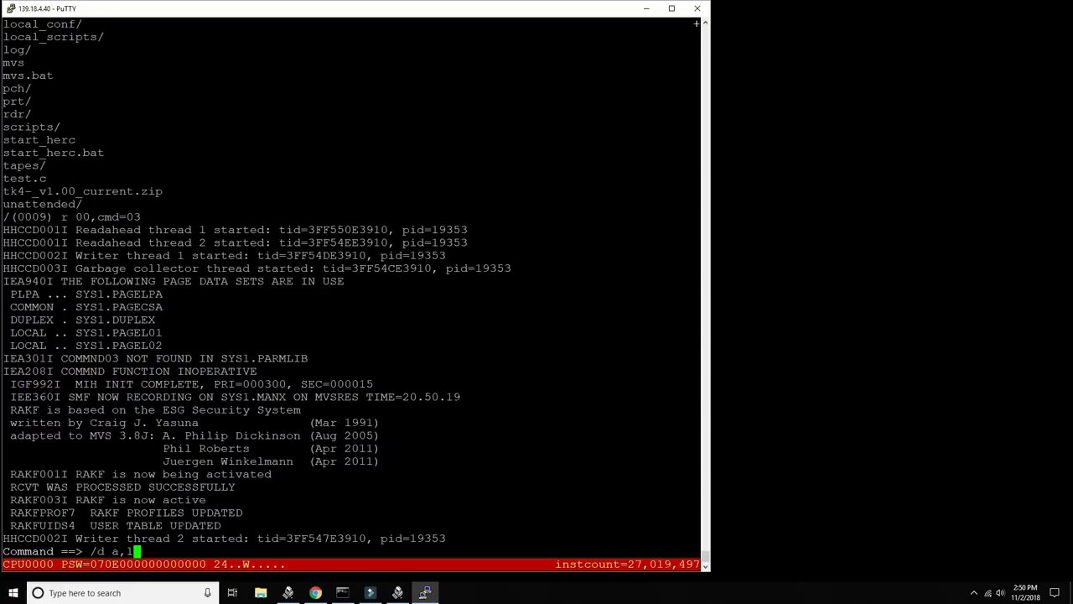
Step: Display the active MVS jobs with /d a,l and start the JES2 subsystem with s jes2
{"action": "type", "text": "/d a,l"}
{"action": "key", "text": "Return"}
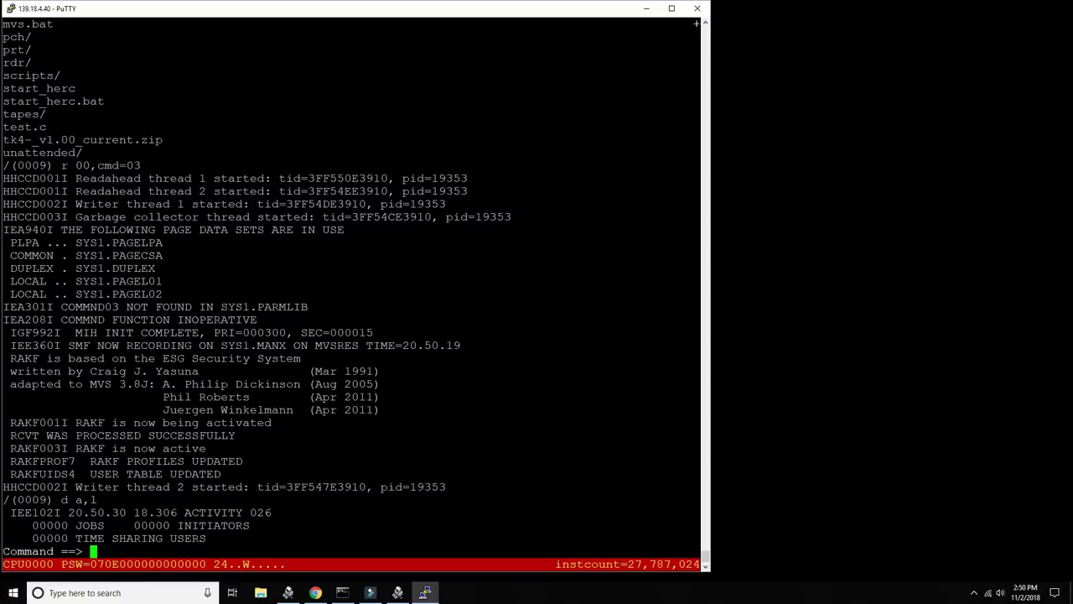
{"action": "type", "text": "/(0009) s jes"}
{"action": "type", "text": "2"}
{"action": "key", "text": "Return"}
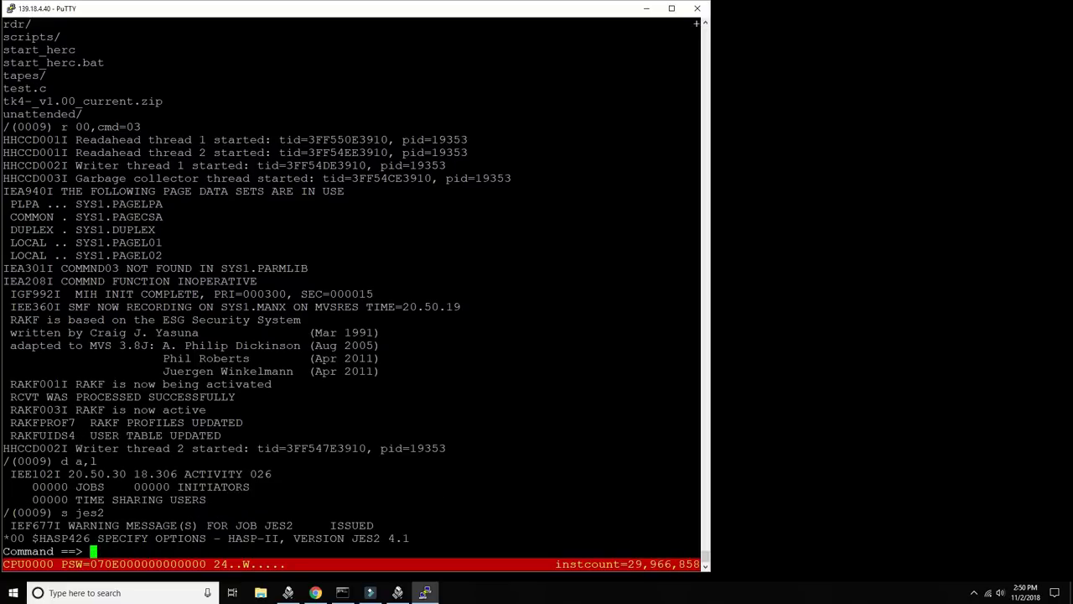
Step: Answer the JES2 options prompt with the reply /r 00,noreq
{"action": "left_click_drag", "start_coordinate": [3, 538], "coordinate": [448, 538]}
{"action": "left_click_drag", "start_coordinate": [97, 462], "coordinate": [349, 461]}
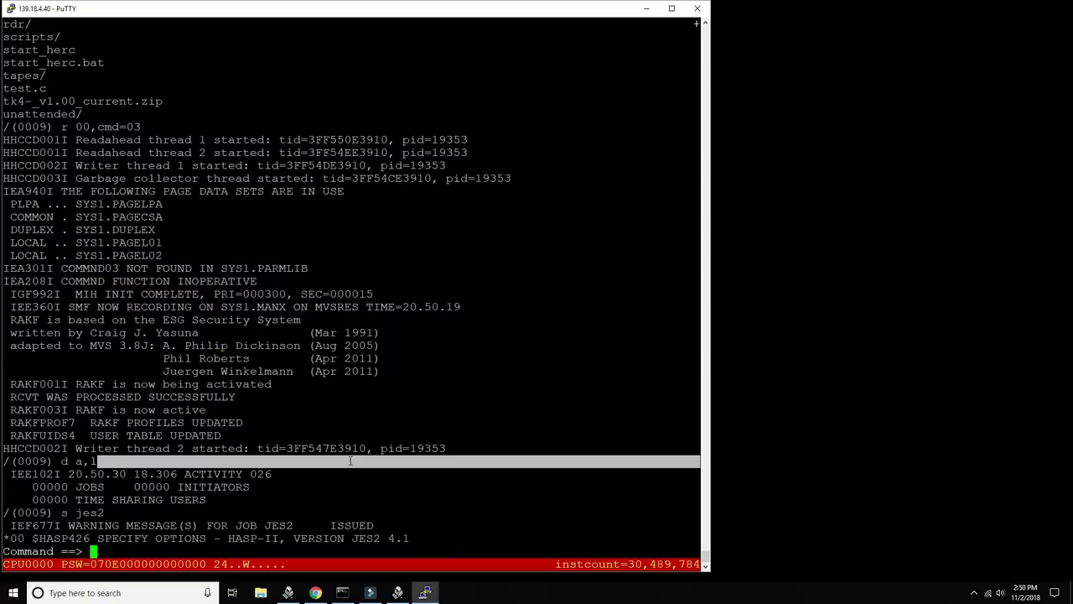
{"action": "right_click", "coordinate": [349, 461]}
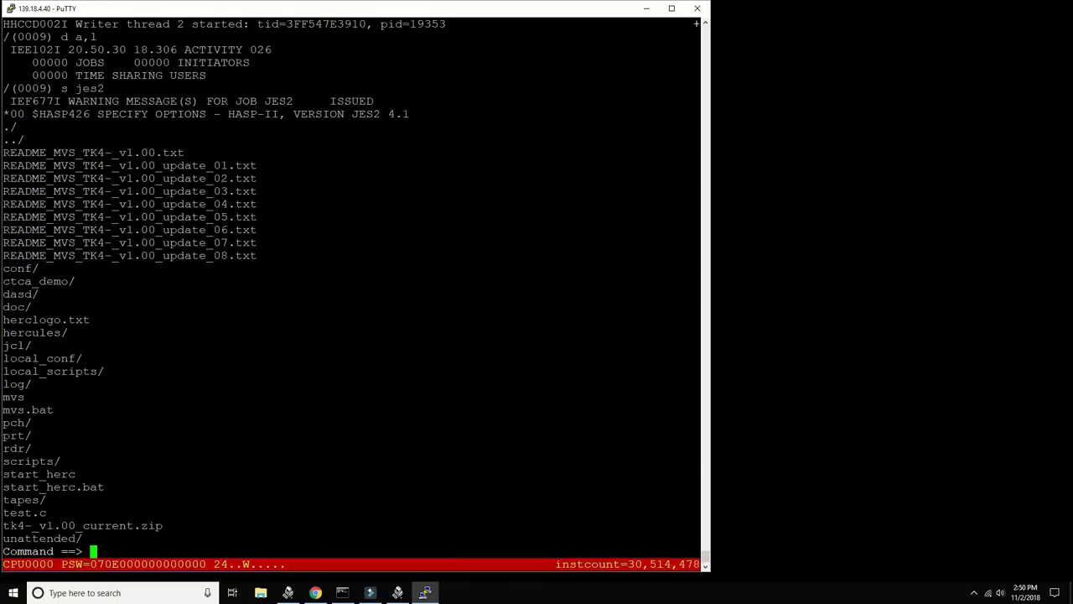
{"action": "type", "text": "/r 00,k"}
{"action": "key", "text": "BackSpace"}
{"action": "type", "text": "noreq"}
{"action": "key", "text": "Return"}
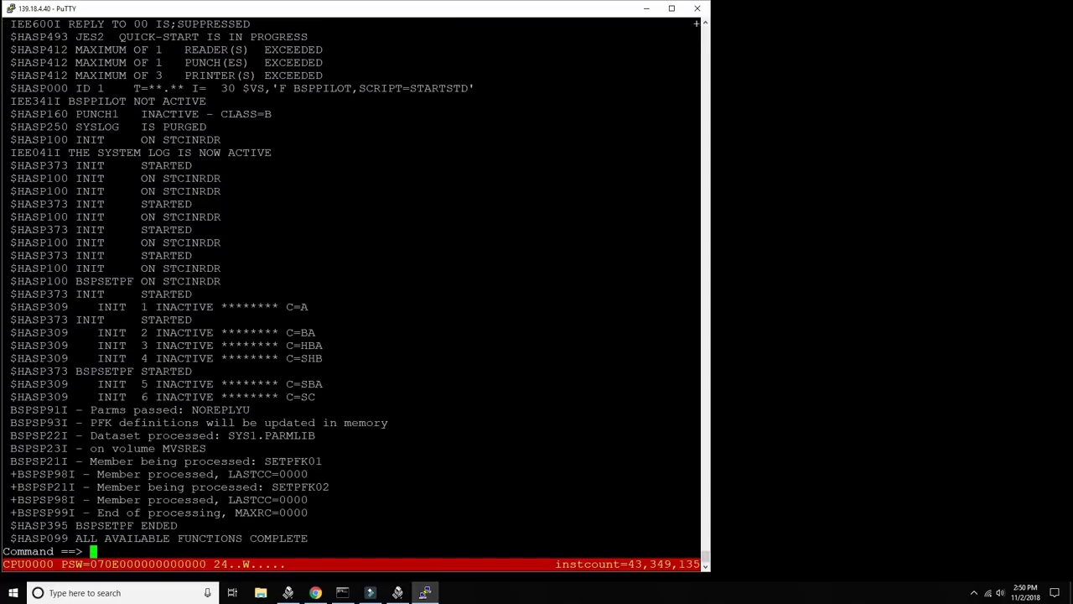
Step: Display the jobs active in JES2 with the console command /$da
{"action": "type", "text": "/$"}
{"action": "type", "text": "da"}
{"action": "key", "text": "Return"}
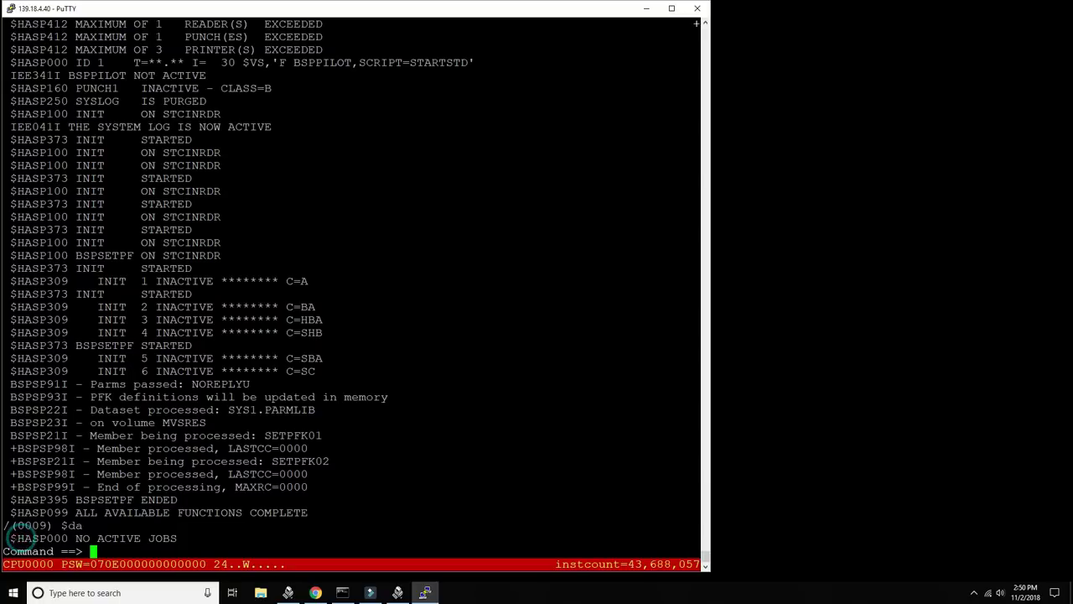
{"action": "double_click", "coordinate": [51, 538]}
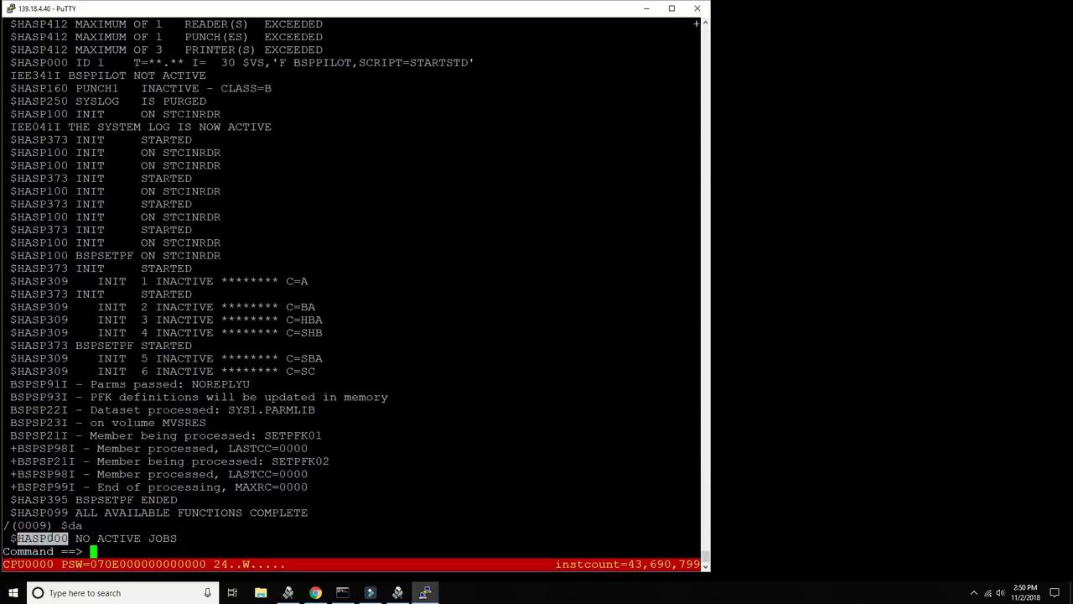
{"action": "left_click", "coordinate": [50, 538]}
{"action": "left_click", "coordinate": [96, 551]}
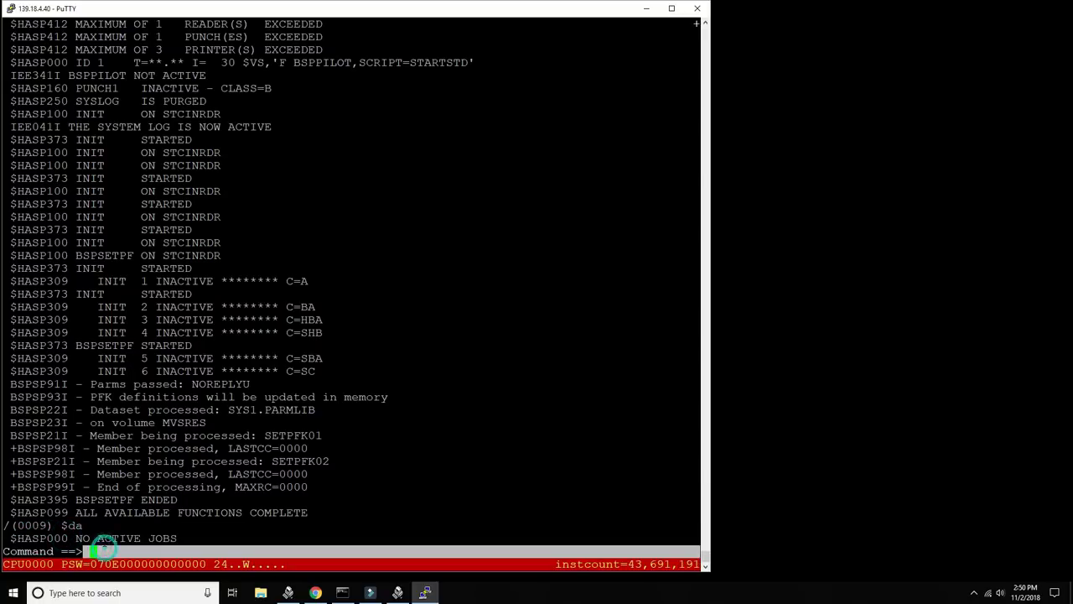
Step: Start VTAM from the MVS console with the command /s net and review its startup messages
{"action": "type", "text": "/"}
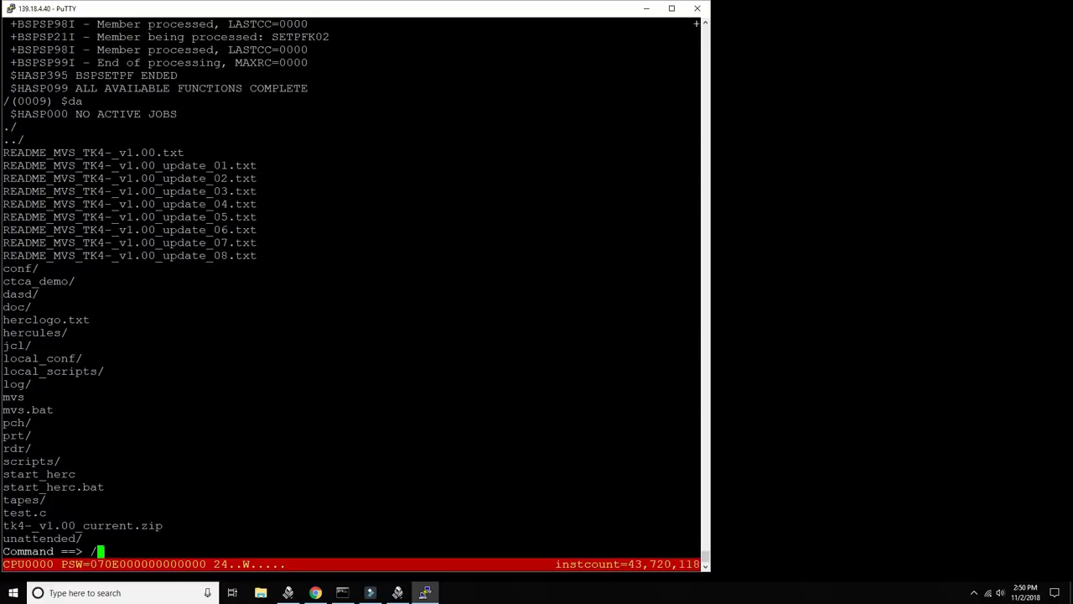
{"action": "type", "text": "s net"}
{"action": "key", "text": "Return"}
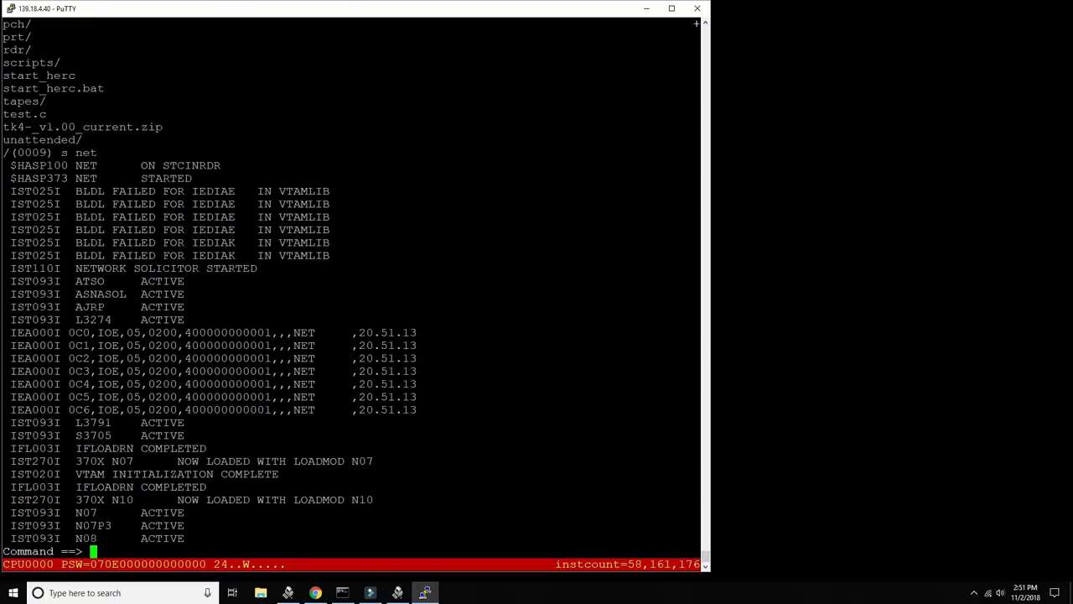
{"action": "left_click_drag", "start_coordinate": [10, 319], "coordinate": [63, 396]}
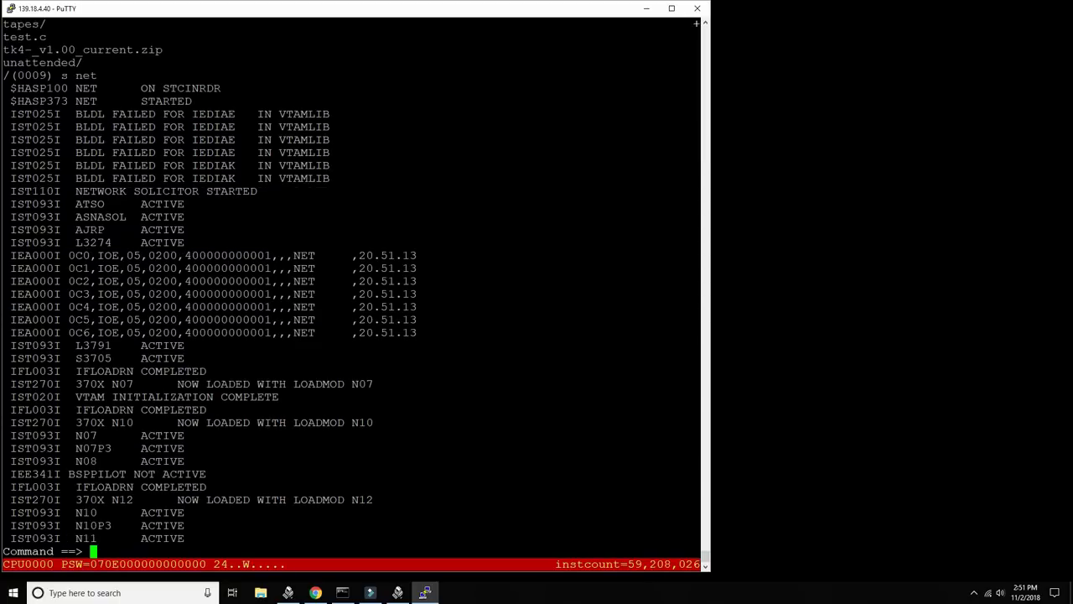
{"action": "left_click_drag", "start_coordinate": [420, 335], "coordinate": [134, 268]}
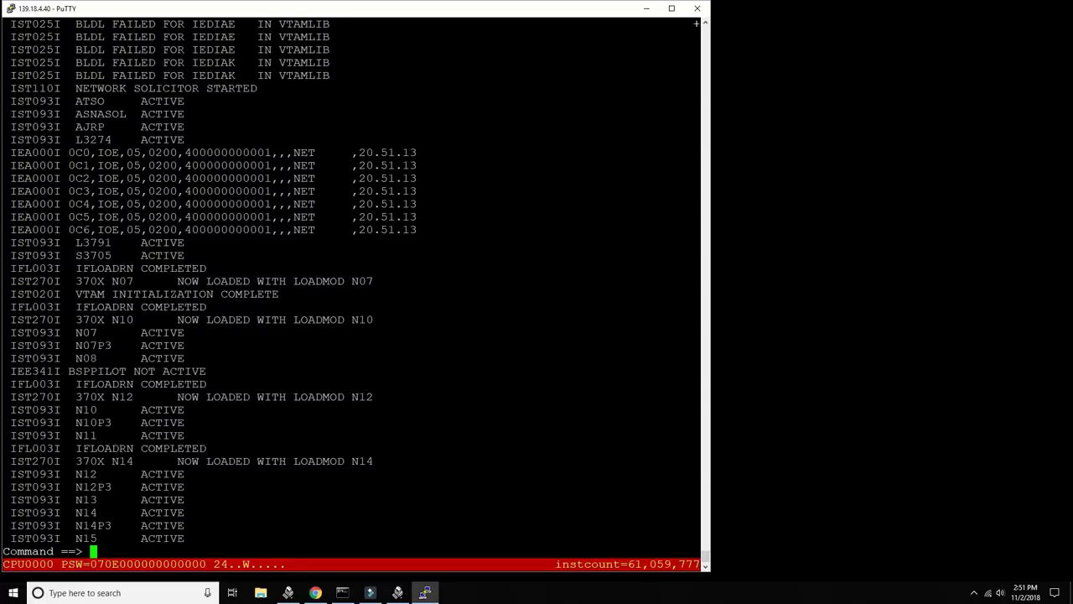
Step: List the active jobs with /d a,l and start TSO with the command /s tso
{"action": "left_click", "coordinate": [265, 336]}
{"action": "type", "text": "/d a,l"}
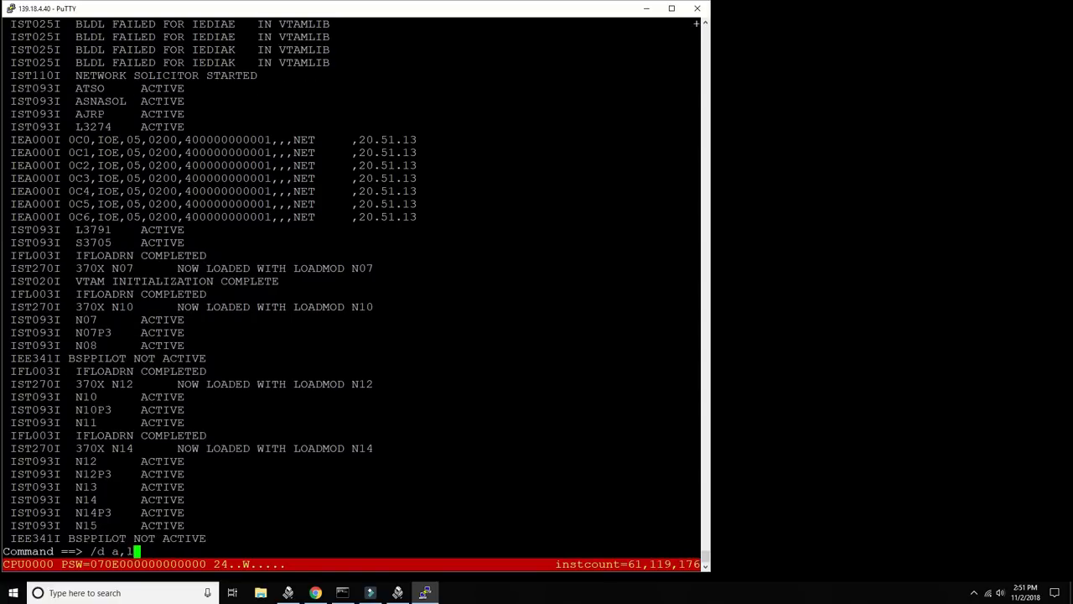
{"action": "key", "text": "Return"}
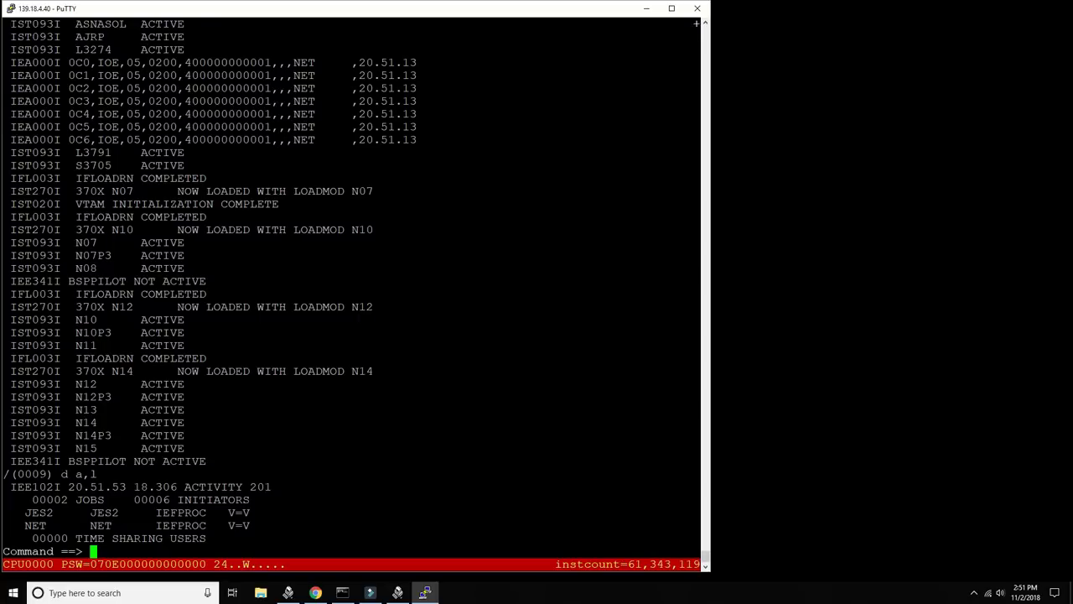
{"action": "type", "text": "/d a,l"}
{"action": "key", "text": "Return"}
{"action": "type", "text": "/s tso"}
{"action": "key", "text": "Return"}
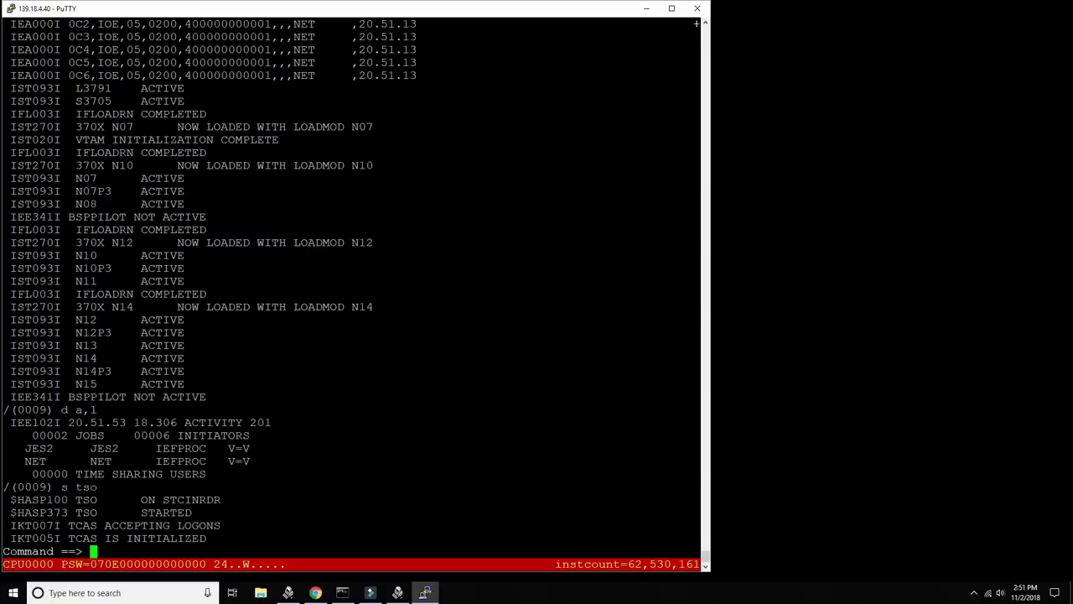
Step: Switch to the Vista TN3270 session and log on to TSO as HERC01, entering the account password
{"action": "left_click", "coordinate": [398, 592]}
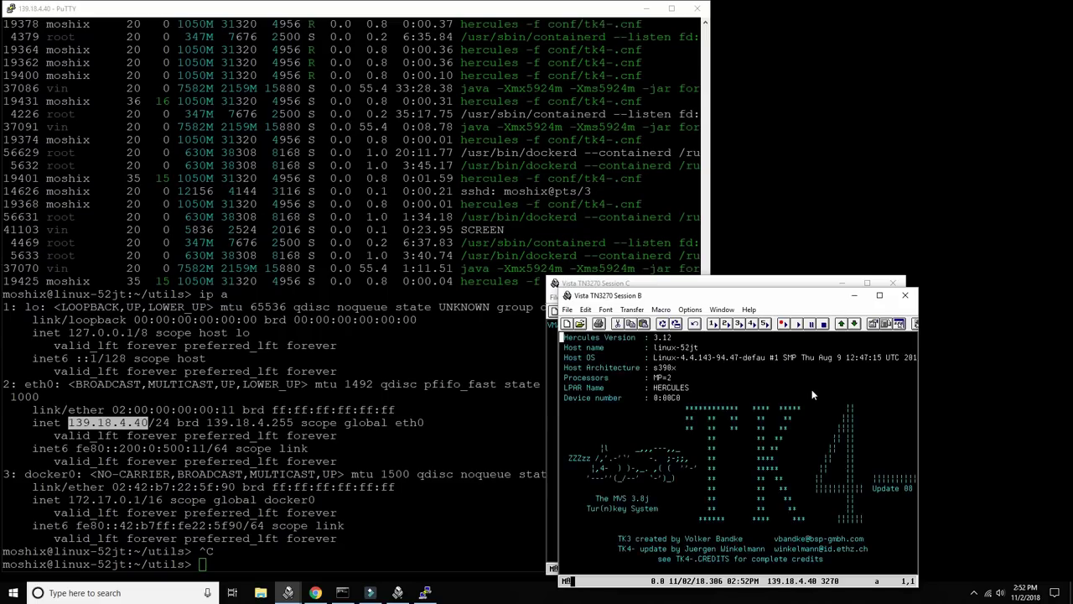
{"action": "left_click", "coordinate": [274, 450]}
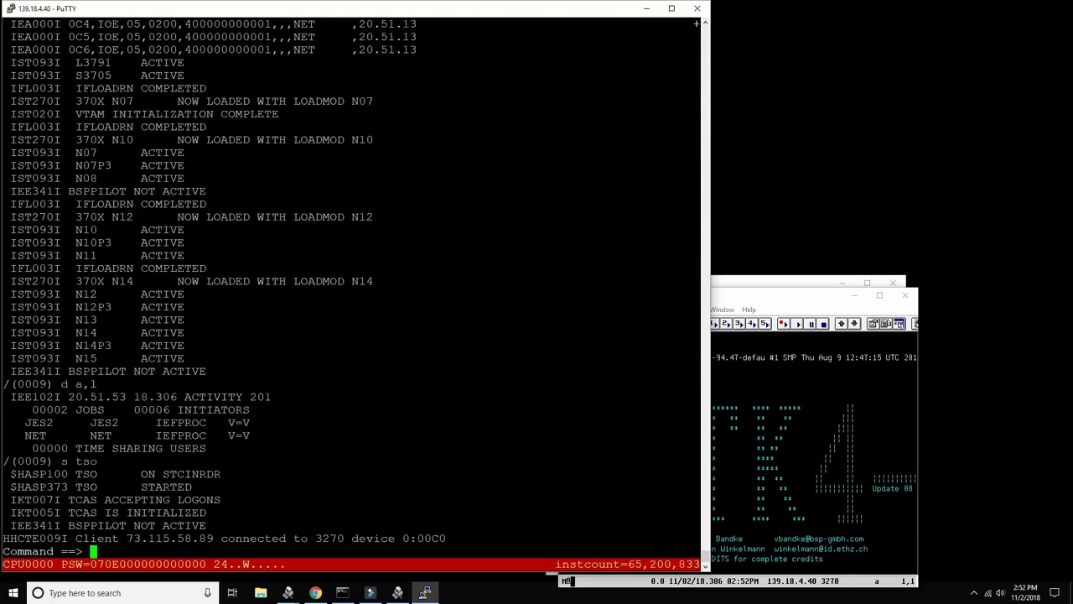
{"action": "left_click", "coordinate": [826, 298]}
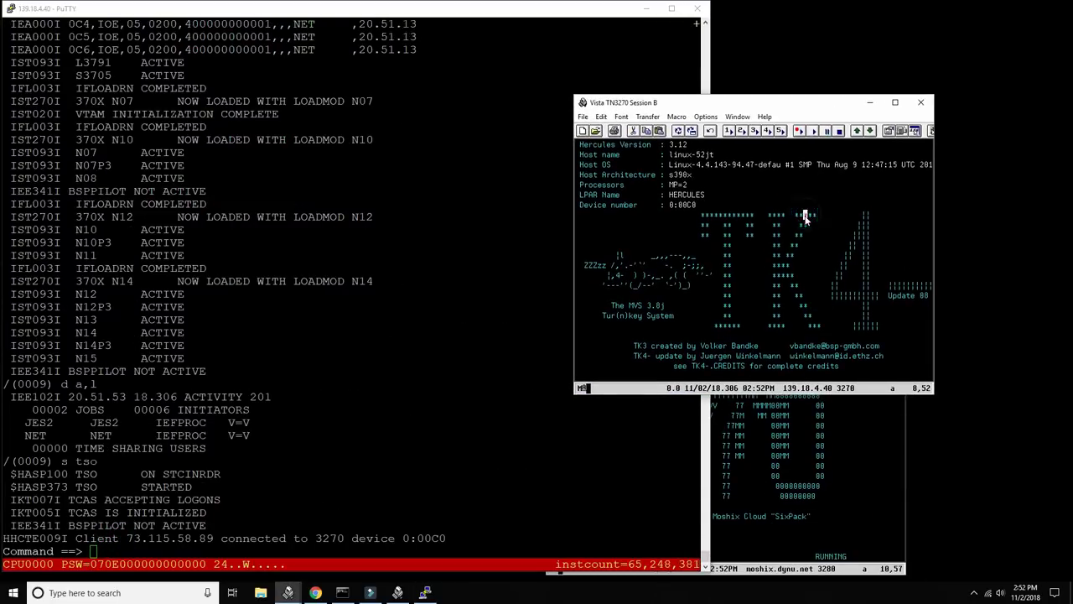
{"action": "key", "text": "Return"}
{"action": "type", "text": "logon herc01"}
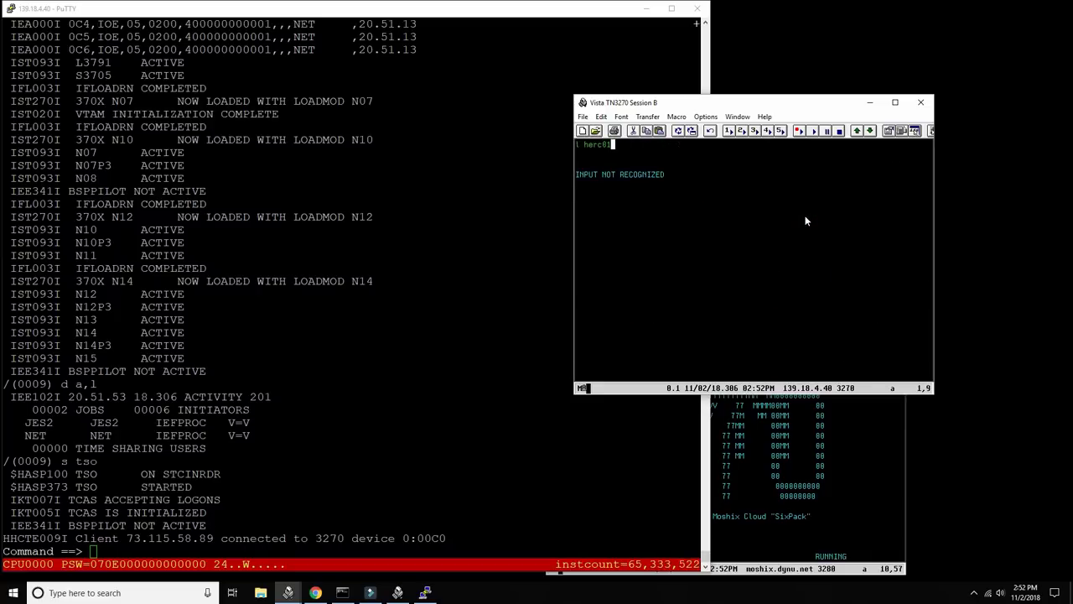
{"action": "key", "text": "Return"}
{"action": "type", "text": "*********"}
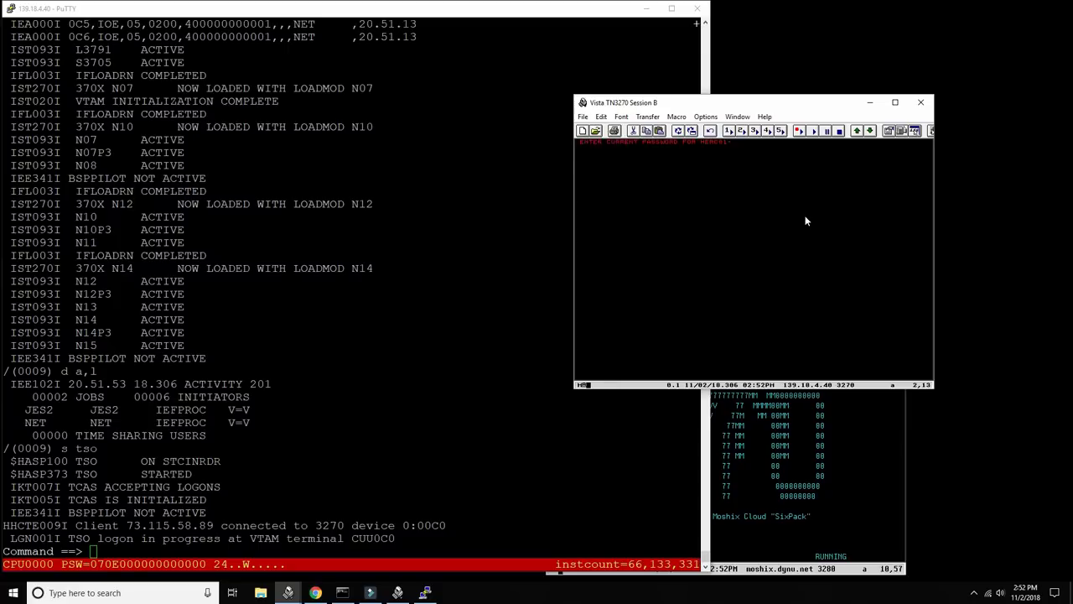
{"action": "key", "text": "Return"}
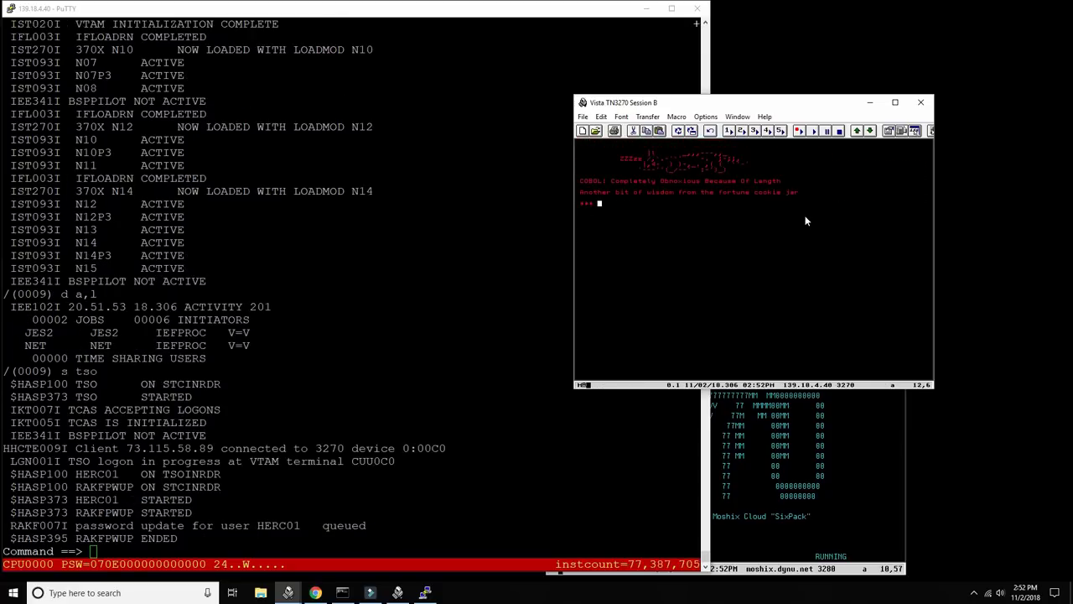
Step: Open the IMON/370 system monitor with option 3 and display its OS console monitor with option o
{"action": "key", "text": "Return"}
{"action": "type", "text": "3"}
{"action": "key", "text": "Return"}
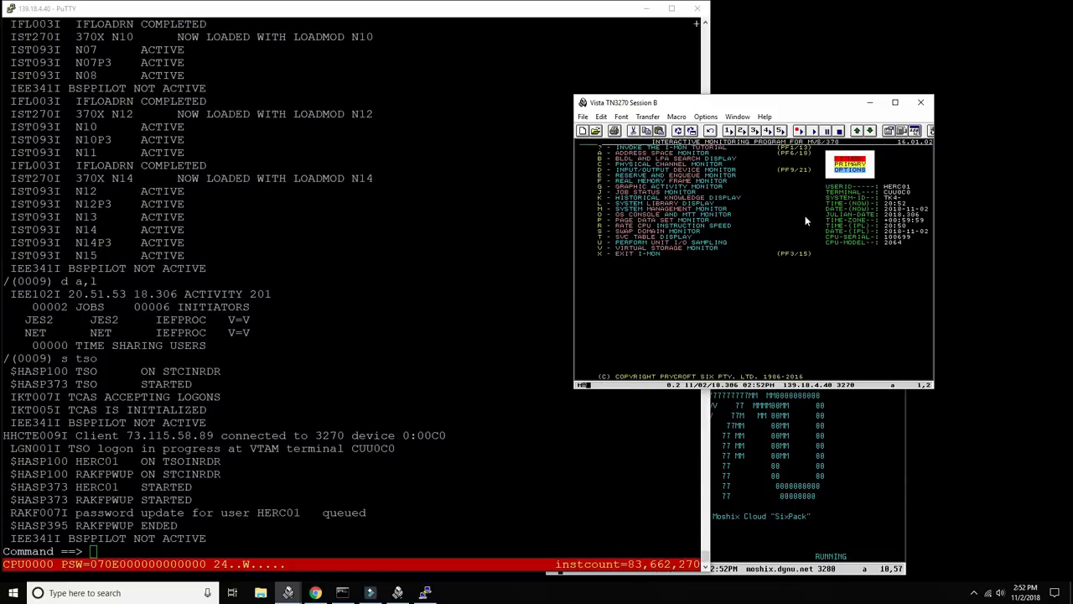
{"action": "type", "text": "o"}
{"action": "key", "text": "Return"}
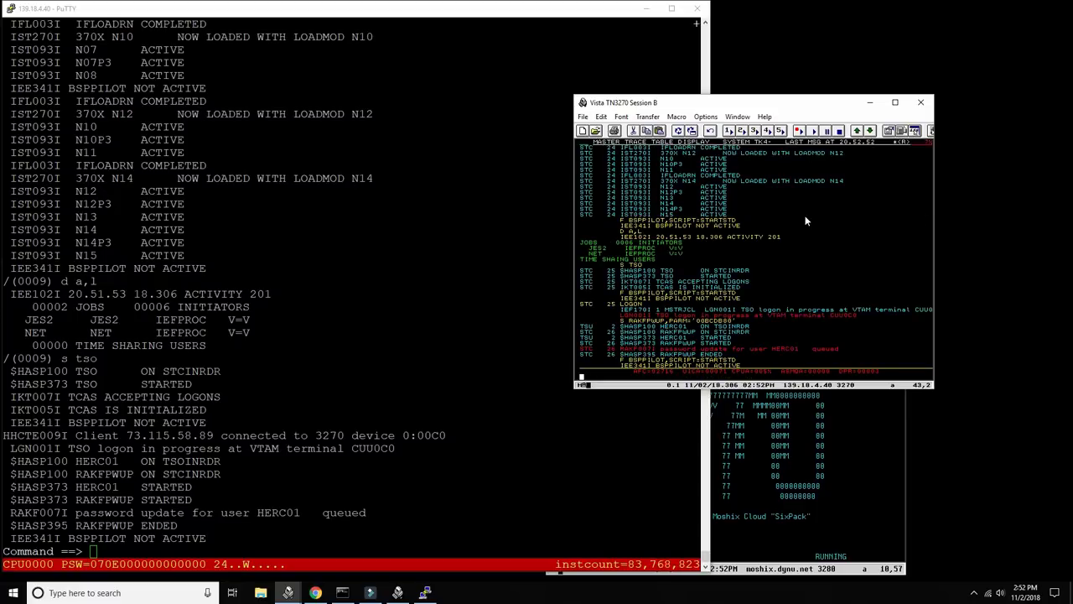
Step: Issue the command /d a,l from the IMON console monitor to list the active jobs
{"action": "type", "text": "/d a,l"}
{"action": "left_click", "coordinate": [681, 329]}
{"action": "left_click_drag", "start_coordinate": [768, 105], "coordinate": [871, 31]}
{"action": "left_click", "coordinate": [773, 196]}
{"action": "key", "text": "Return"}
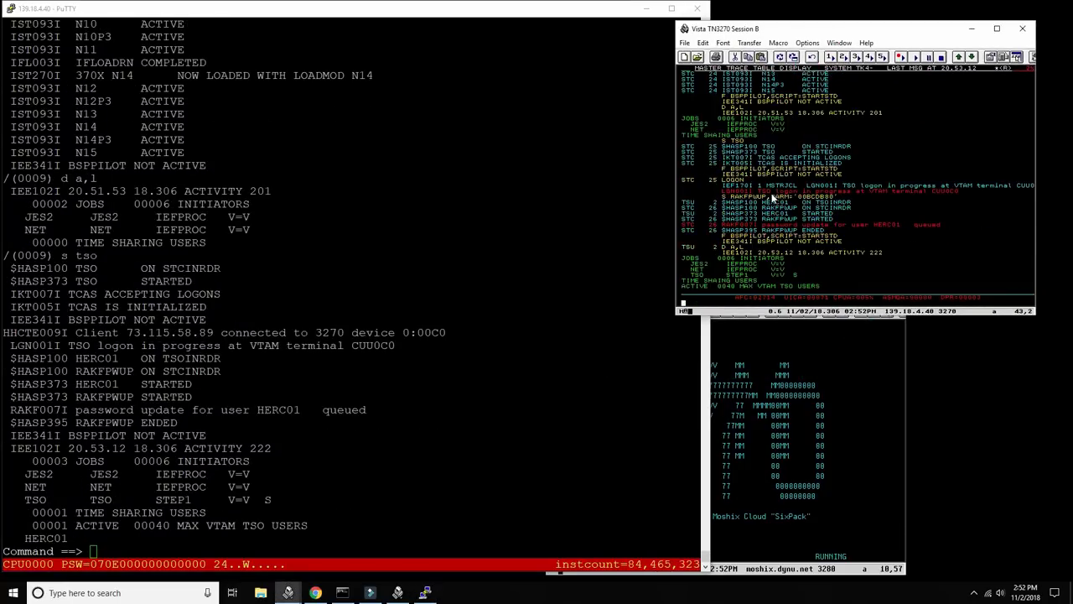
Step: Display the outstanding operator requests with /d r,l on the Hercules console and check the response in the IMON trace
{"action": "left_click", "coordinate": [29, 463]}
{"action": "double_click", "coordinate": [138, 512]}
{"action": "left_click", "coordinate": [186, 508]}
{"action": "type", "text": "/d "}
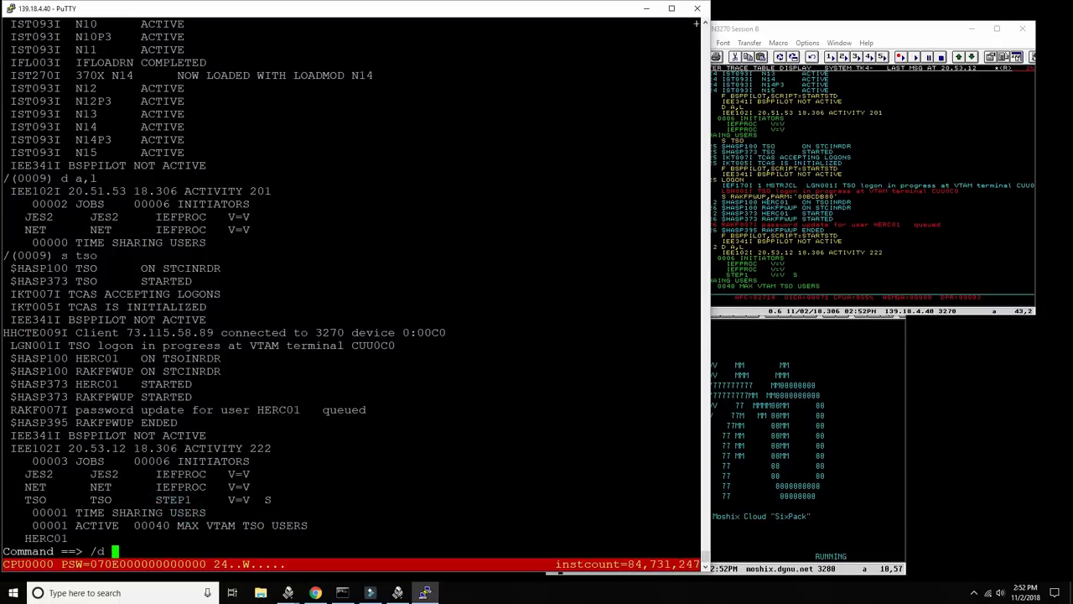
{"action": "type", "text": "r,l"}
{"action": "key", "text": "Return"}
{"action": "left_click", "coordinate": [782, 273]}
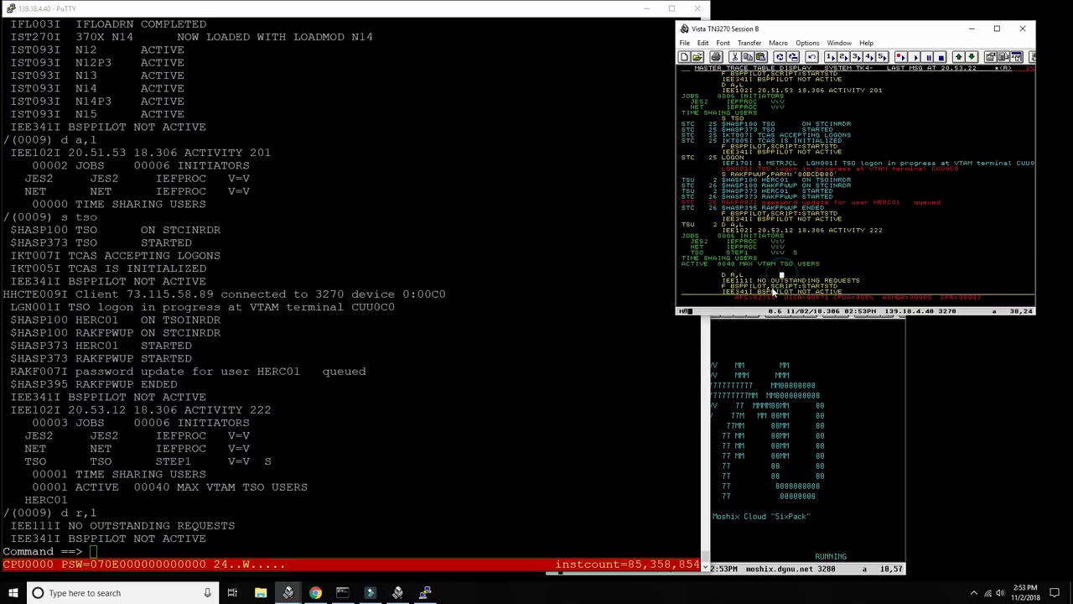
Step: Leave the console monitor in the TN3270 session and open the RFE data set list utility
{"action": "right_click", "coordinate": [407, 350]}
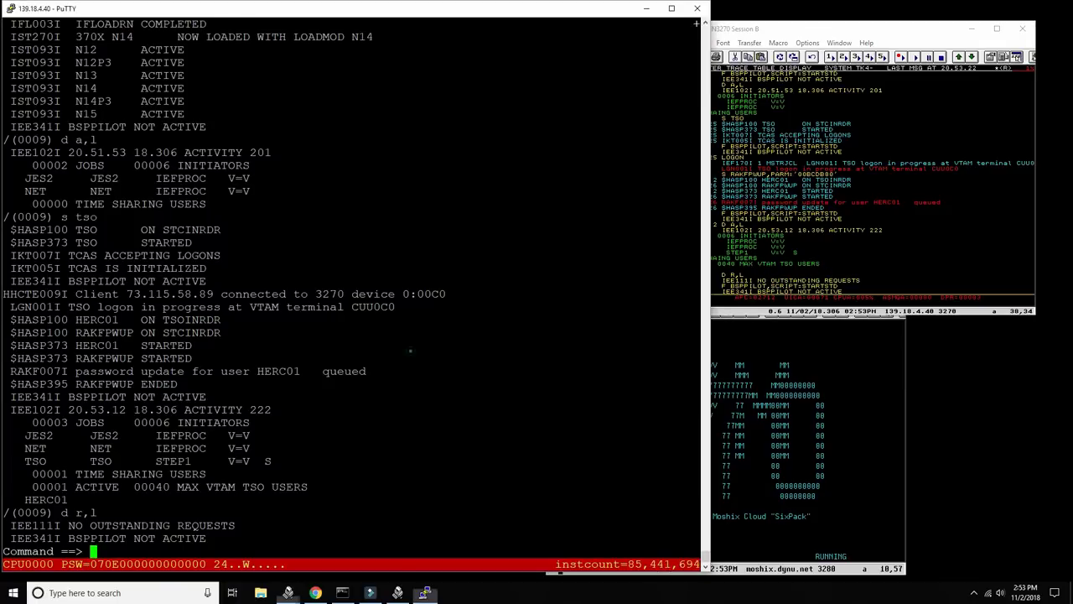
{"action": "left_click", "coordinate": [738, 295]}
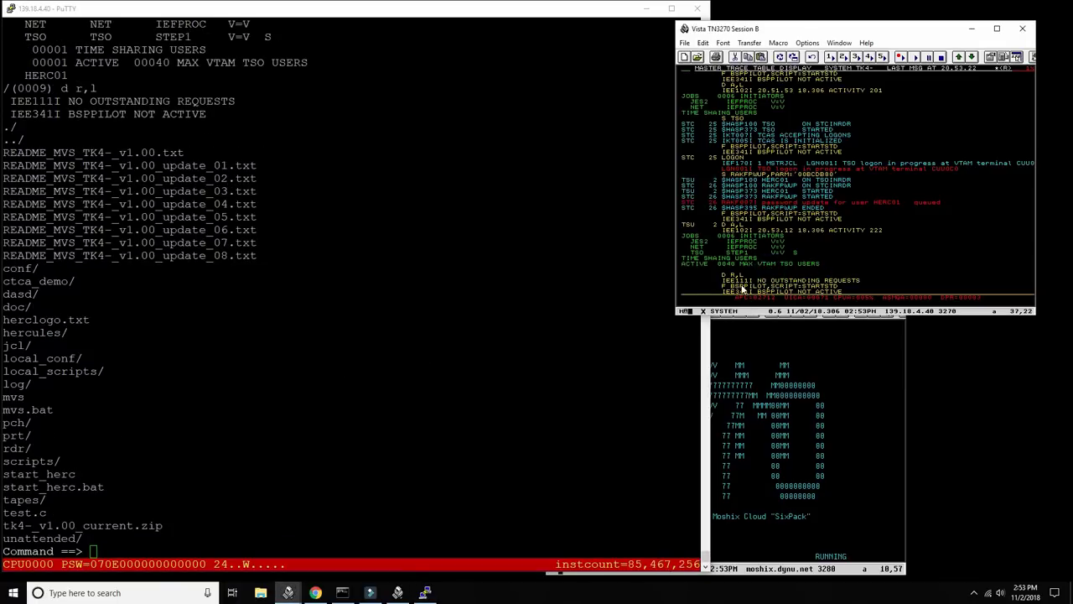
{"action": "type", "text": "1"}
{"action": "key", "text": "Return"}
{"action": "type", "text": "1"}
{"action": "key", "text": "Return"}
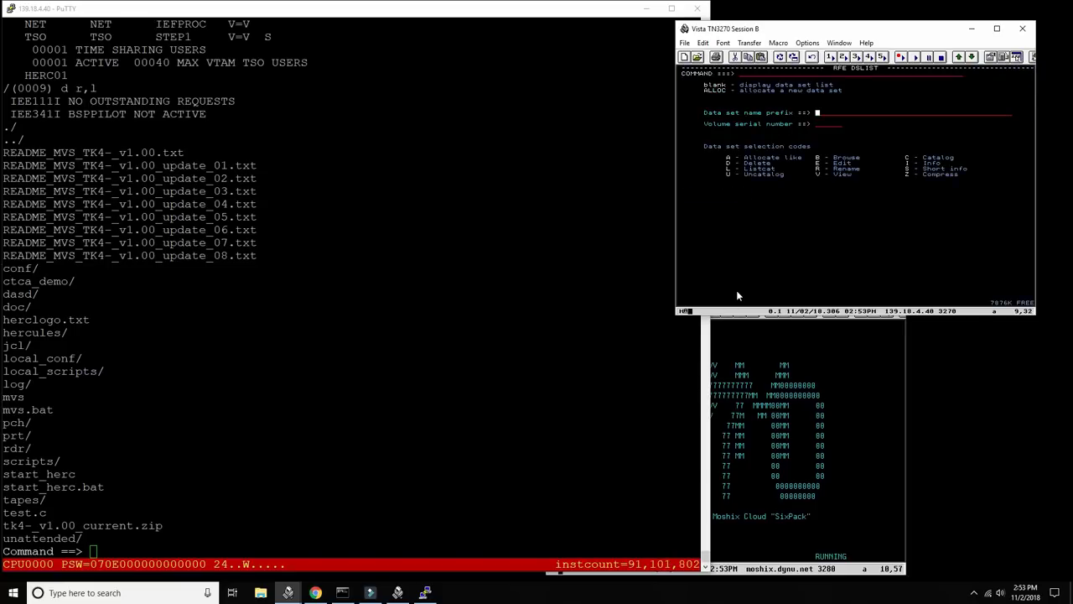
Step: List the data set sys2.jcllib and open its member list for editing
{"action": "type", "text": "sys2.jcllib"}
{"action": "key", "text": "Return"}
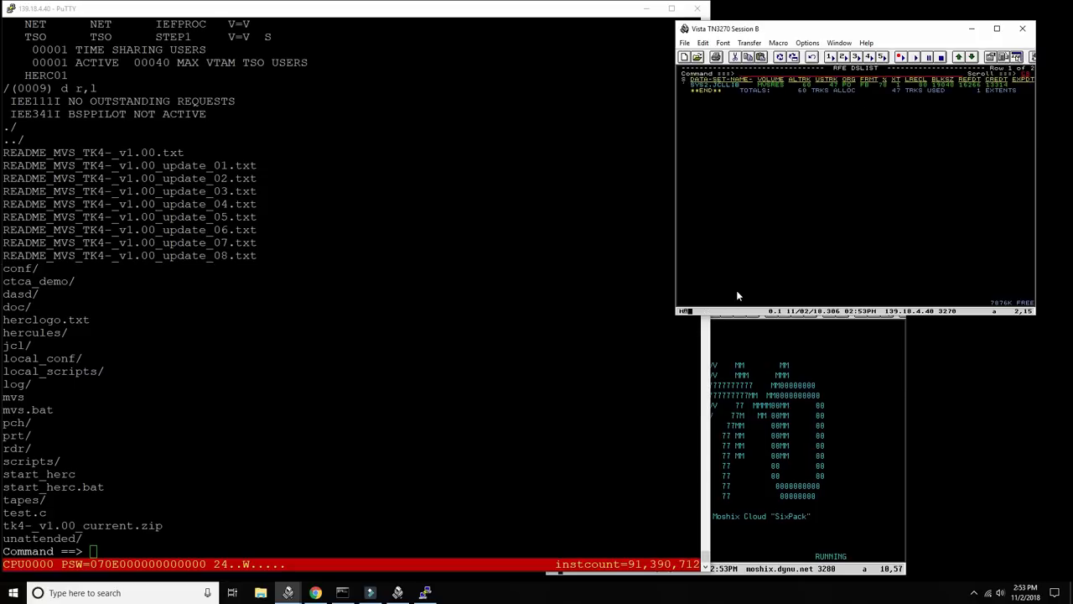
{"action": "type", "text": "e"}
{"action": "key", "text": "Return"}
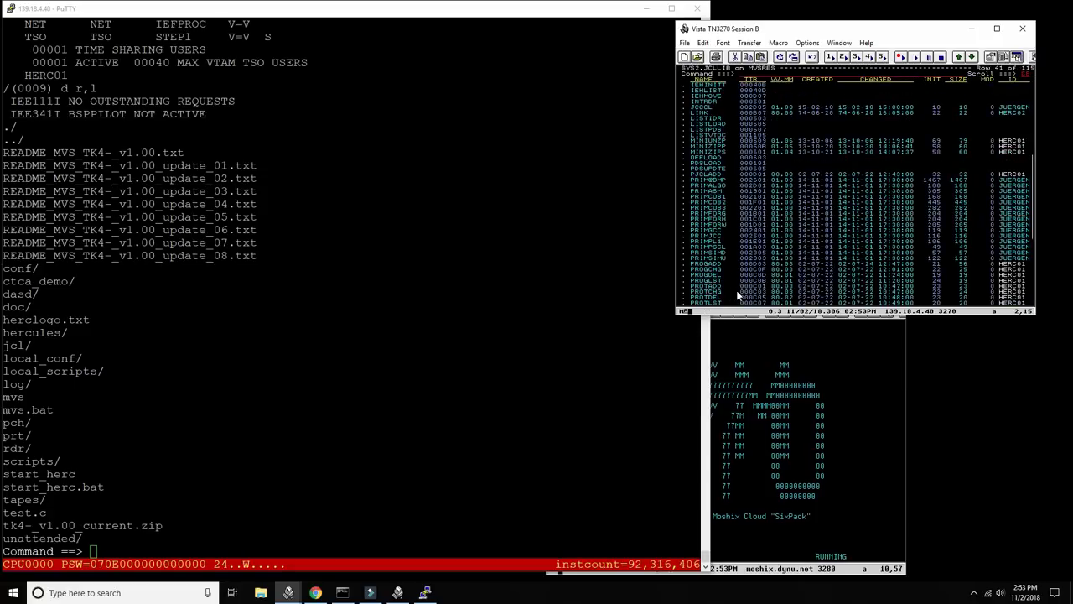
Step: Open member PRIMCOB1 of SYS2.JCLLIB in the editor
{"action": "key", "text": "Tab"}
{"action": "key", "text": "Tab"}
{"action": "key", "text": "Tab"}
{"action": "key", "text": "Tab"}
{"action": "key", "text": "Tab"}
{"action": "key", "text": "Tab"}
{"action": "key", "text": "Tab"}
{"action": "key", "text": "Tab"}
{"action": "key", "text": "Tab"}
{"action": "key", "text": "Tab"}
{"action": "key", "text": "Tab"}
{"action": "key", "text": "Tab"}
{"action": "key", "text": "Tab"}
{"action": "type", "text": "e"}
{"action": "key", "text": "Return"}
Step: Change the PRIMCOB1 job card to job name HERC01CB and MSGCLASS=H
{"action": "key", "text": "Down"}
{"action": "key", "text": "Left"}
{"action": "type", "text": "C01"}
{"action": "key", "text": "Right"}
{"action": "key", "text": "Right"}
{"action": "key", "text": "Right"}
{"action": "key", "text": "Right"}
{"action": "key", "text": "Right"}
{"action": "key", "text": "Right"}
{"action": "key", "text": "Right"}
{"action": "key", "text": "Right"}
{"action": "key", "text": "Right"}
{"action": "key", "text": "Right"}
{"action": "key", "text": "Right"}
{"action": "key", "text": "Right"}
{"action": "key", "text": "Down"}
{"action": "key", "text": "Down"}
{"action": "key", "text": "Down"}
{"action": "type", "text": "H"}
{"action": "key", "text": "Return"}
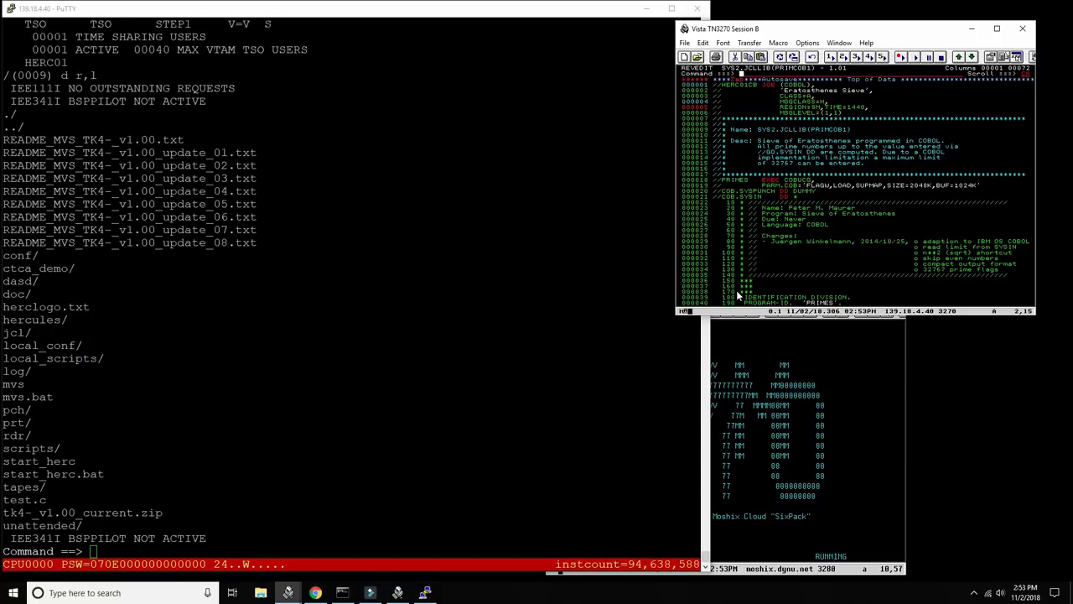
Step: Save the PRIMCOB1 member and submit it as a batch job
{"action": "type", "text": "save"}
{"action": "key", "text": "Return"}
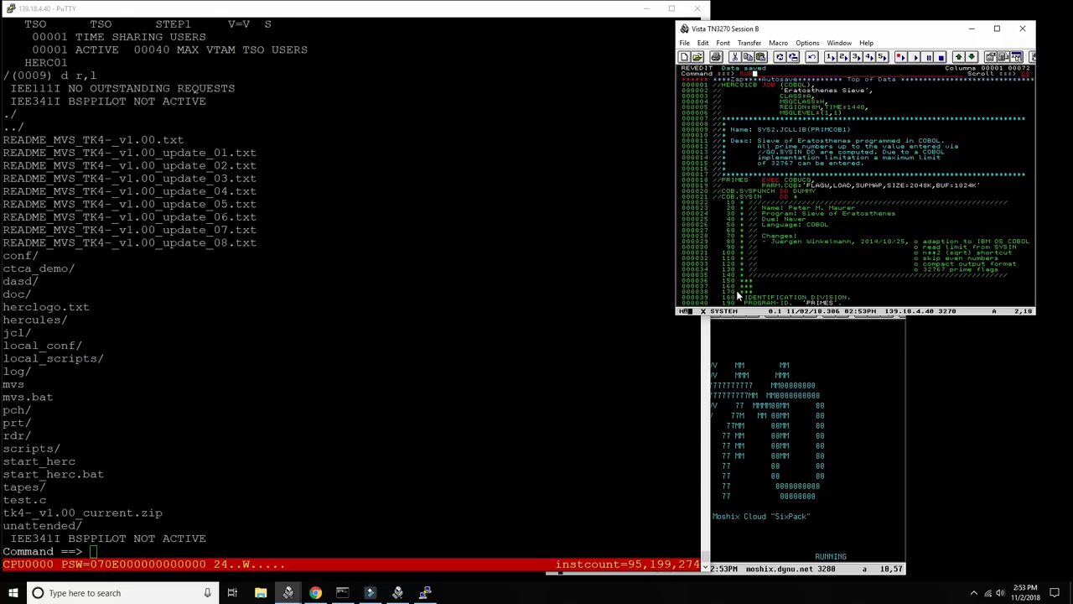
{"action": "type", "text": "sub"}
{"action": "key", "text": "Return"}
{"action": "key", "text": "Return"}
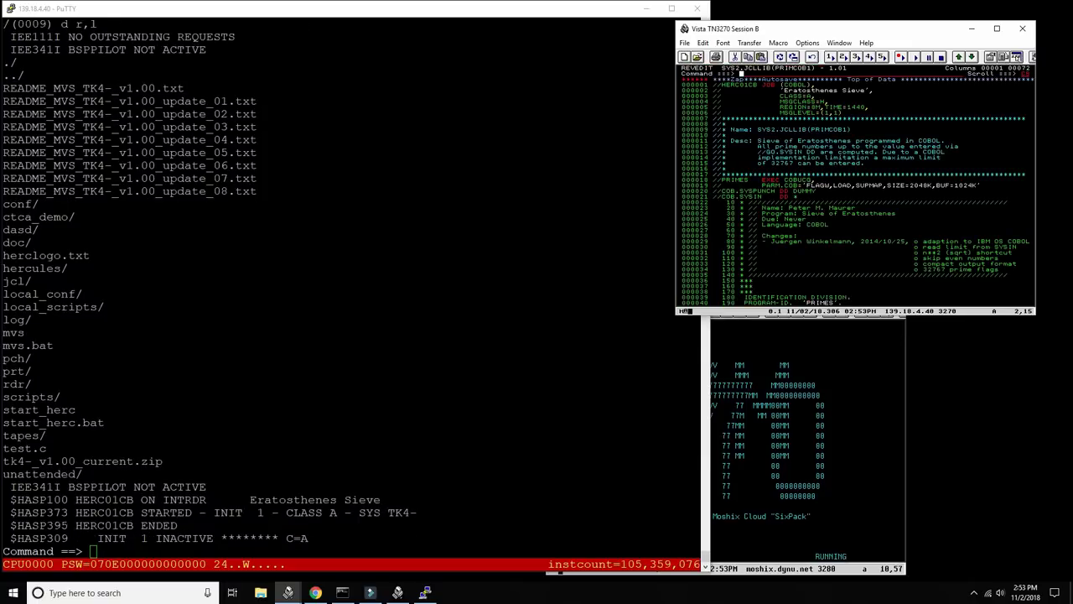
Step: Return to the RFE front end, display the job status with st and open the output of job HERC01CB
{"action": "key", "text": "F3"}
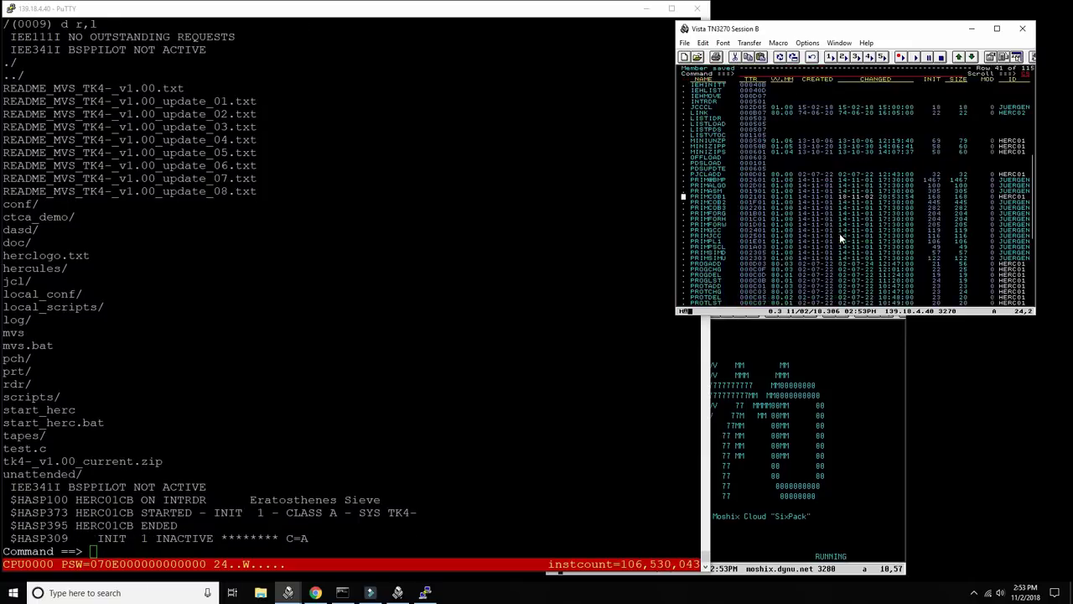
{"action": "key", "text": "F3"}
{"action": "key", "text": "F3"}
{"action": "key", "text": "F3"}
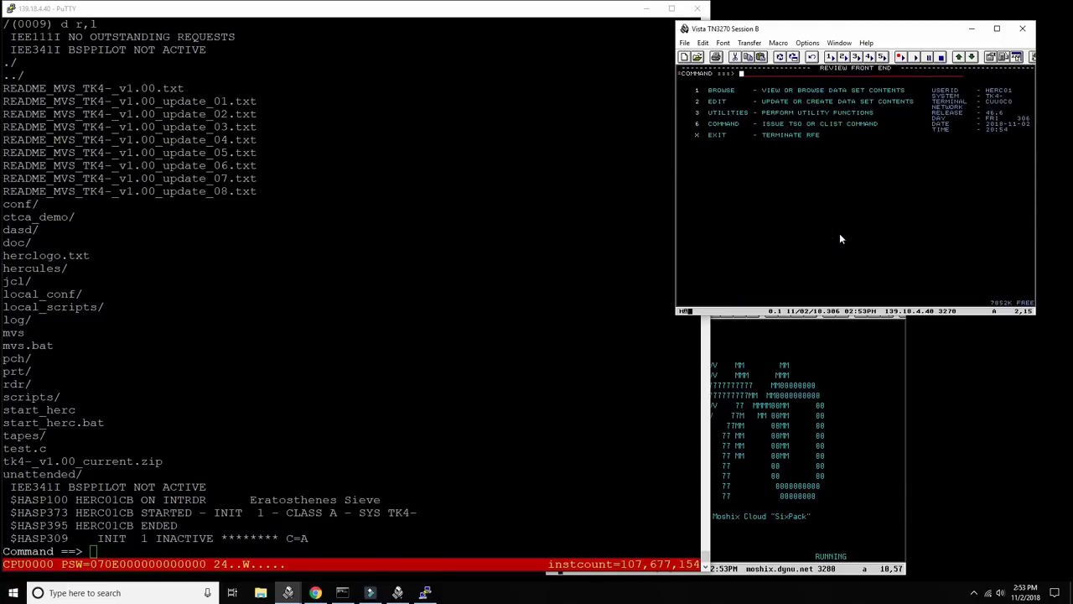
{"action": "type", "text": "st"}
{"action": "key", "text": "Return"}
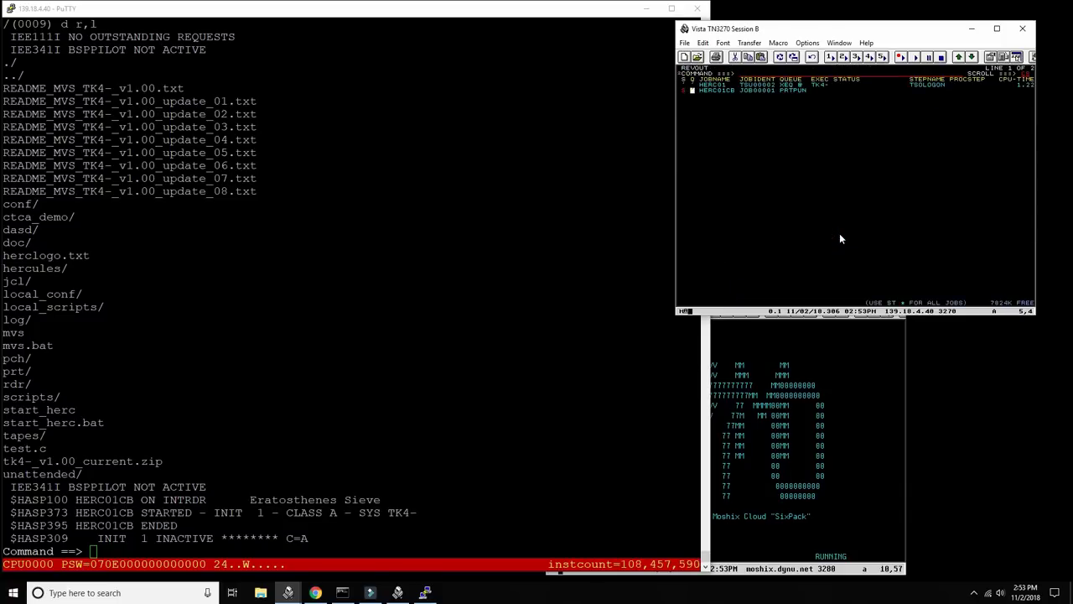
{"action": "key", "text": "Return"}
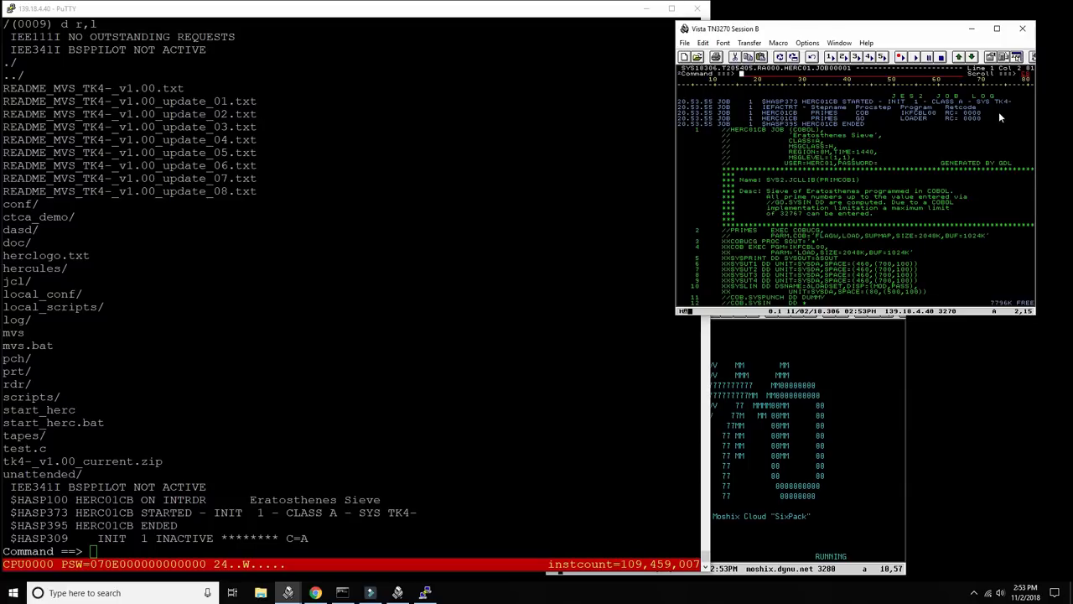
Step: Examine the HERC01CB job output for the return codes and CPU times of the COB and GO steps
{"action": "scroll", "coordinate": [978, 123], "scroll_direction": "down", "scroll_amount": 2}
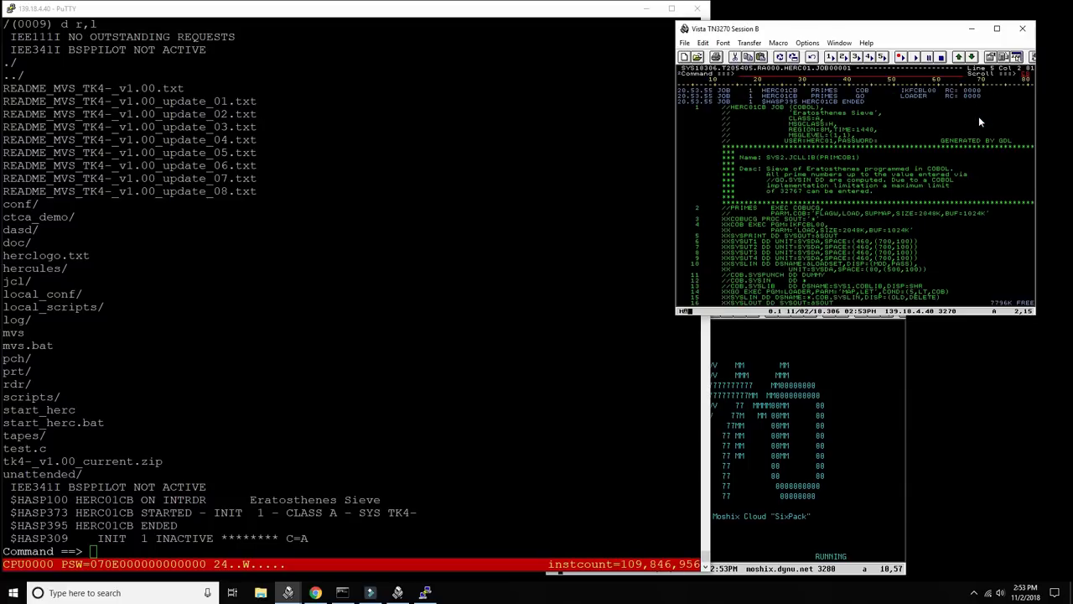
{"action": "key", "text": "F8"}
{"action": "key", "text": "F8"}
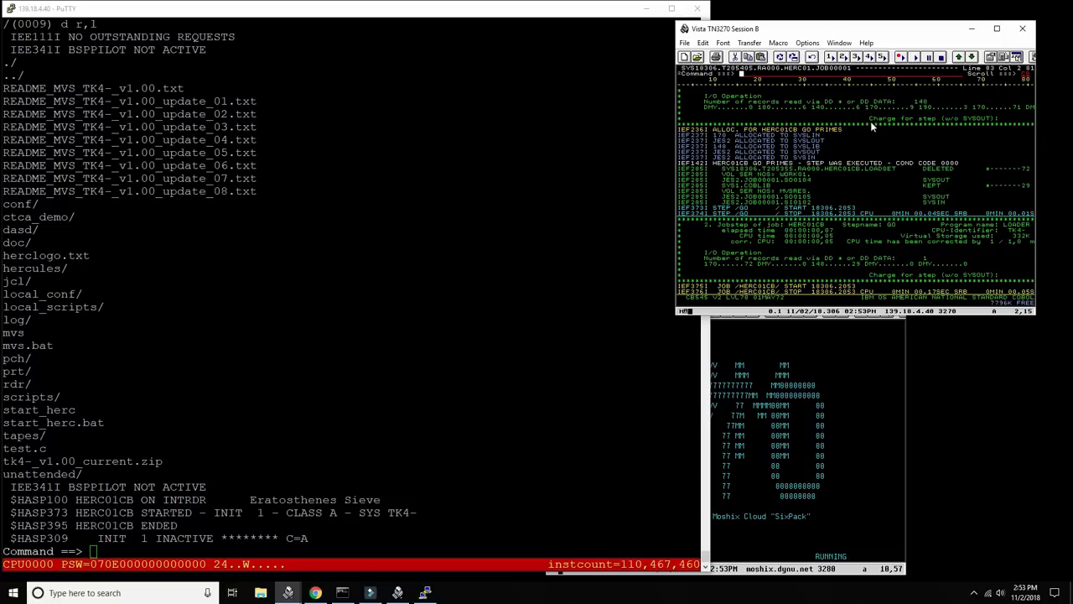
{"action": "key", "text": "F7"}
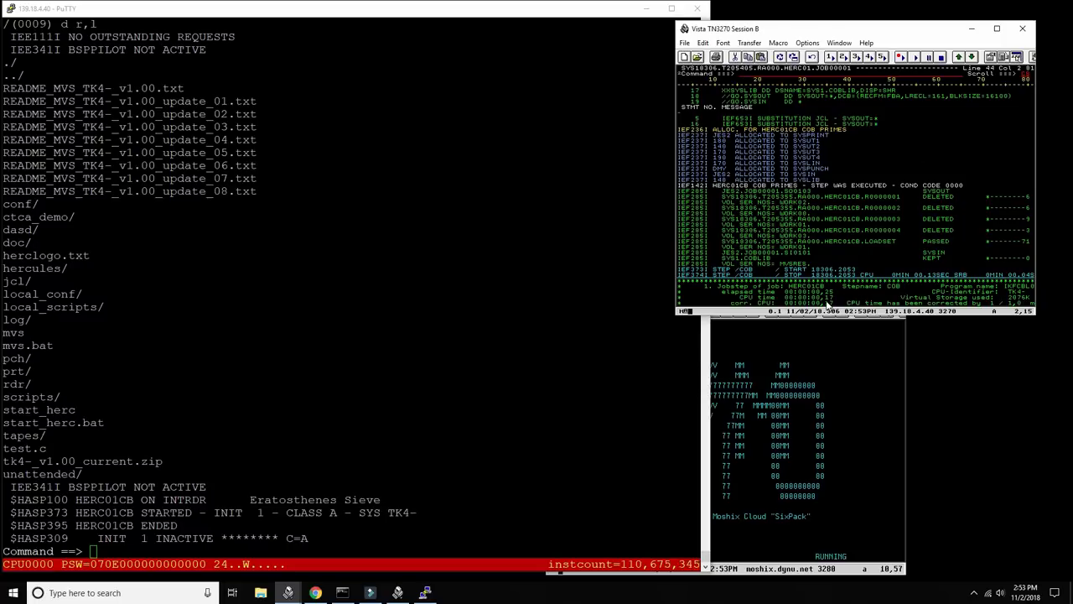
{"action": "left_click", "coordinate": [853, 216]}
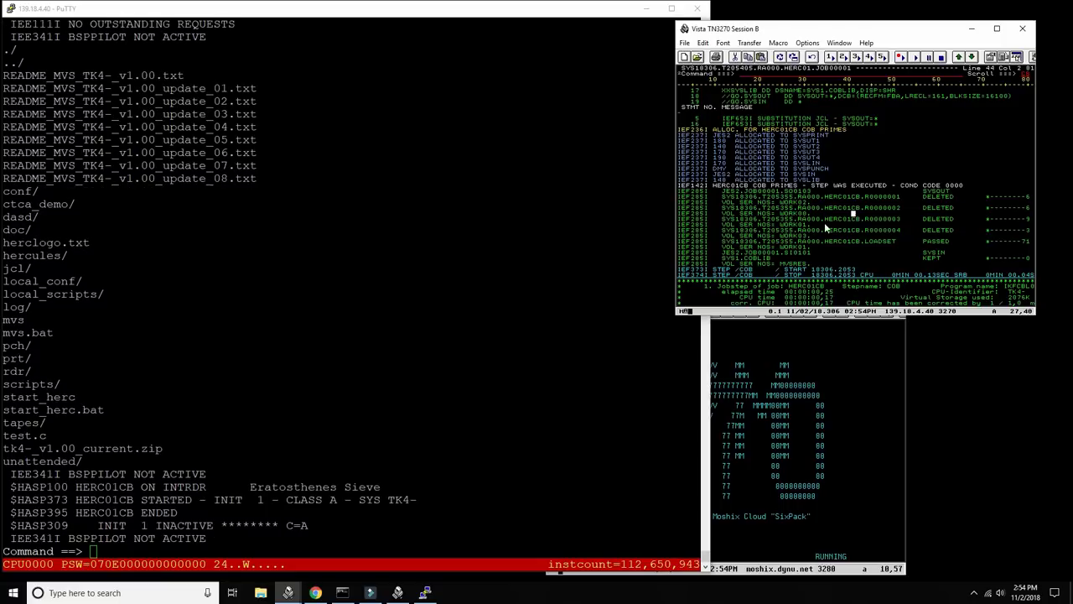
{"action": "left_click", "coordinate": [536, 242]}
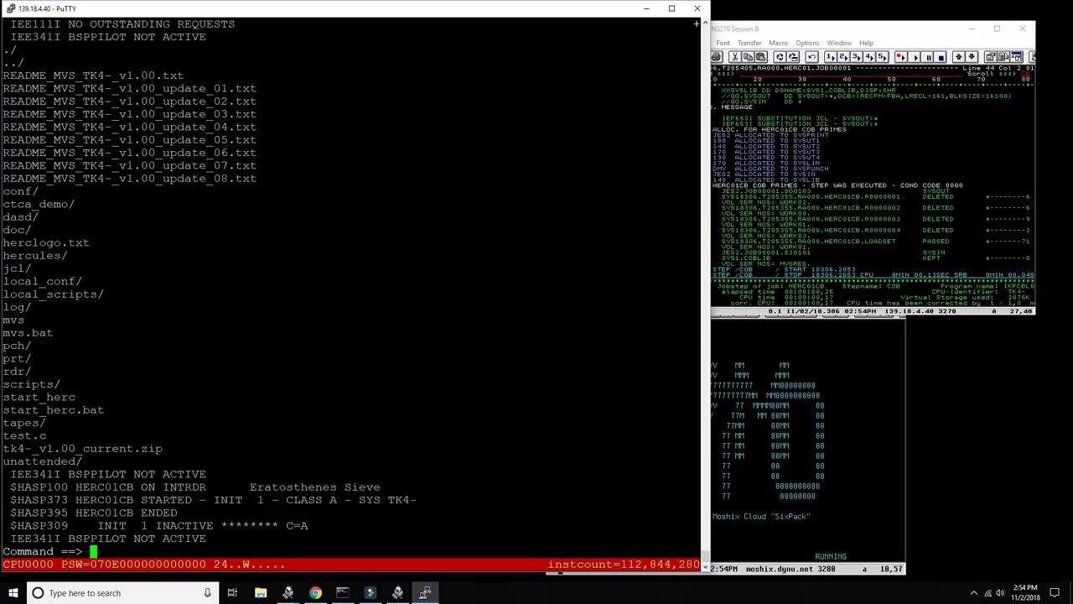
Step: Close the job output and exit RFE back to the TSO Applications menu
{"action": "left_click", "coordinate": [833, 291]}
{"action": "left_click", "coordinate": [444, 319]}
{"action": "left_click", "coordinate": [832, 153]}
{"action": "key", "text": "F3"}
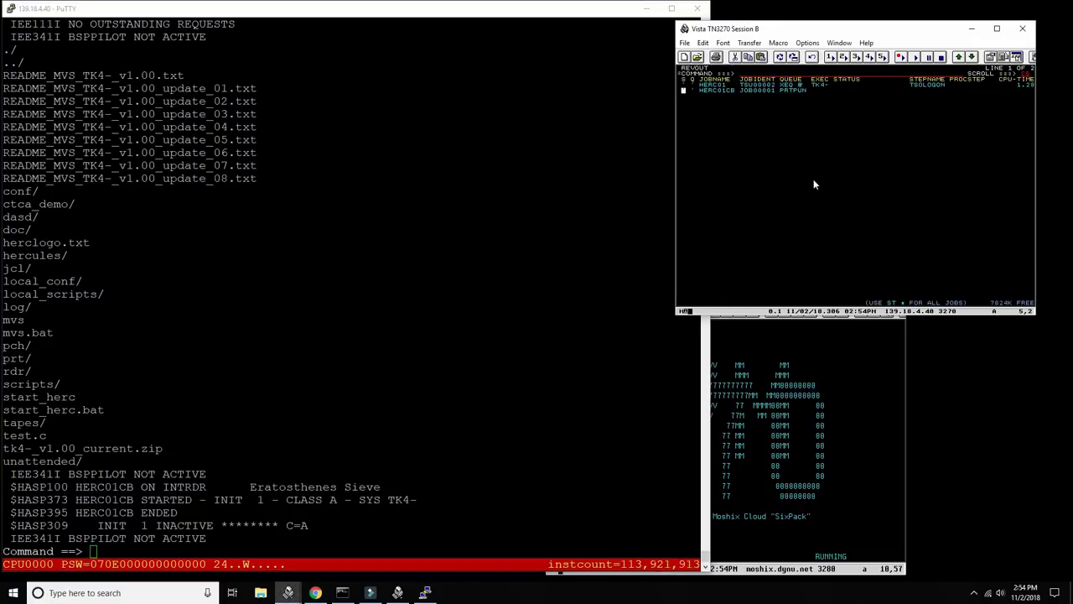
{"action": "key", "text": "F3"}
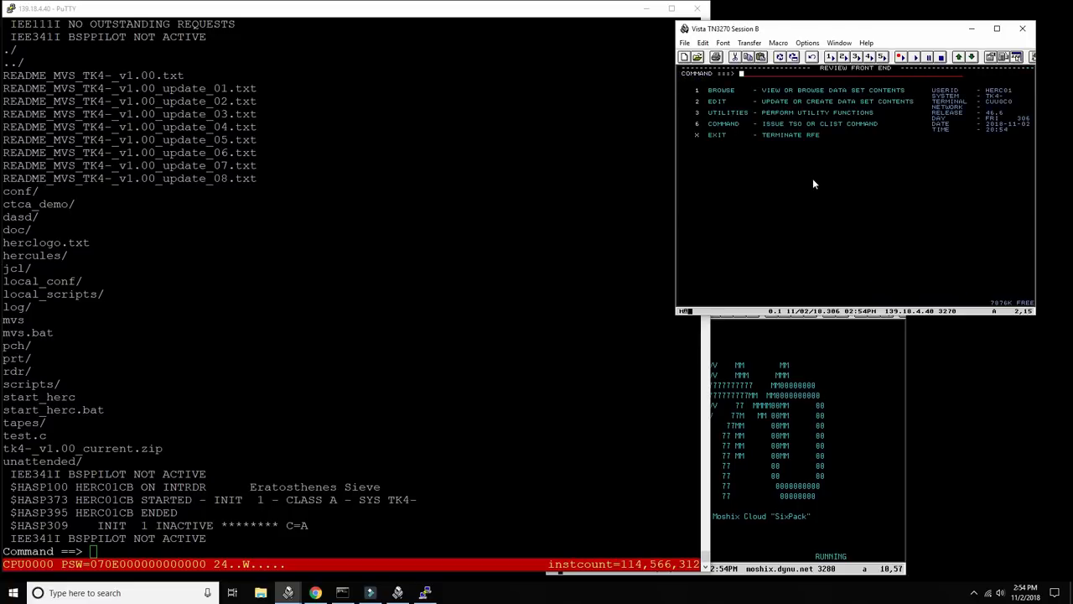
{"action": "key", "text": "F3"}
Step: Start the FTP server from the Hercules console with the command /S FTPD,SRVPORT=2100
{"action": "left_click", "coordinate": [456, 262]}
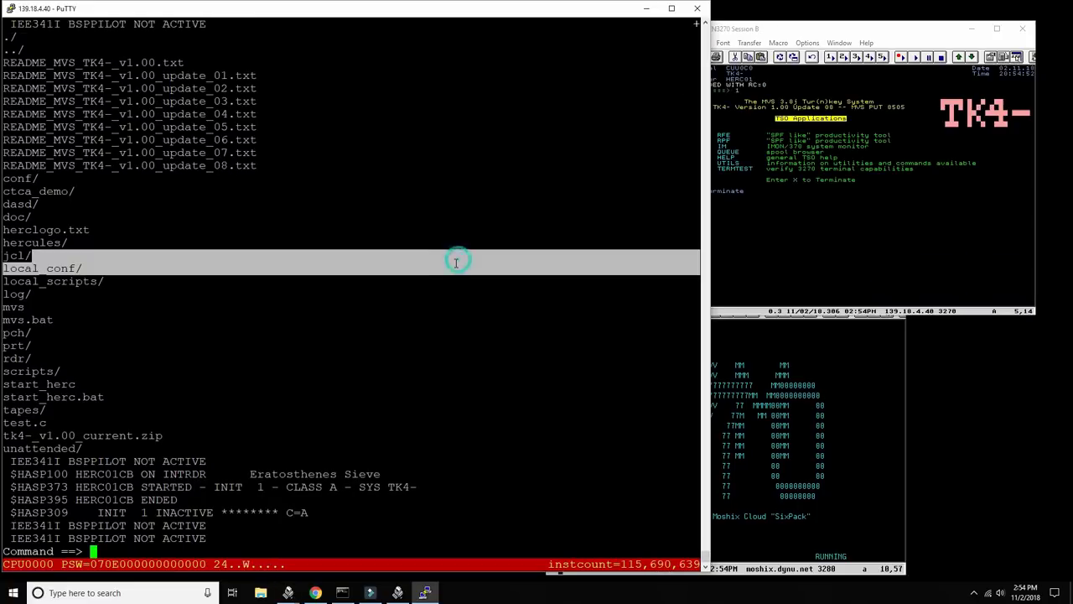
{"action": "left_click", "coordinate": [403, 252]}
{"action": "key", "text": "Up"}
{"action": "key", "text": "Return"}
{"action": "type", "text": "/(0009) S FTPD,SR"}
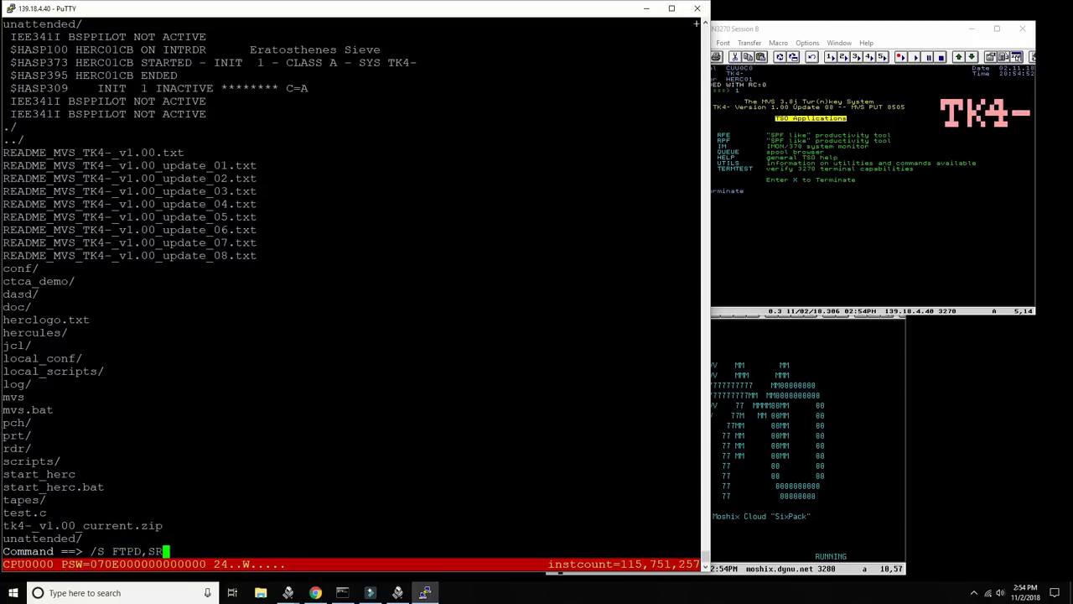
{"action": "type", "text": "VPORT=2100"}
{"action": "key", "text": "Return"}
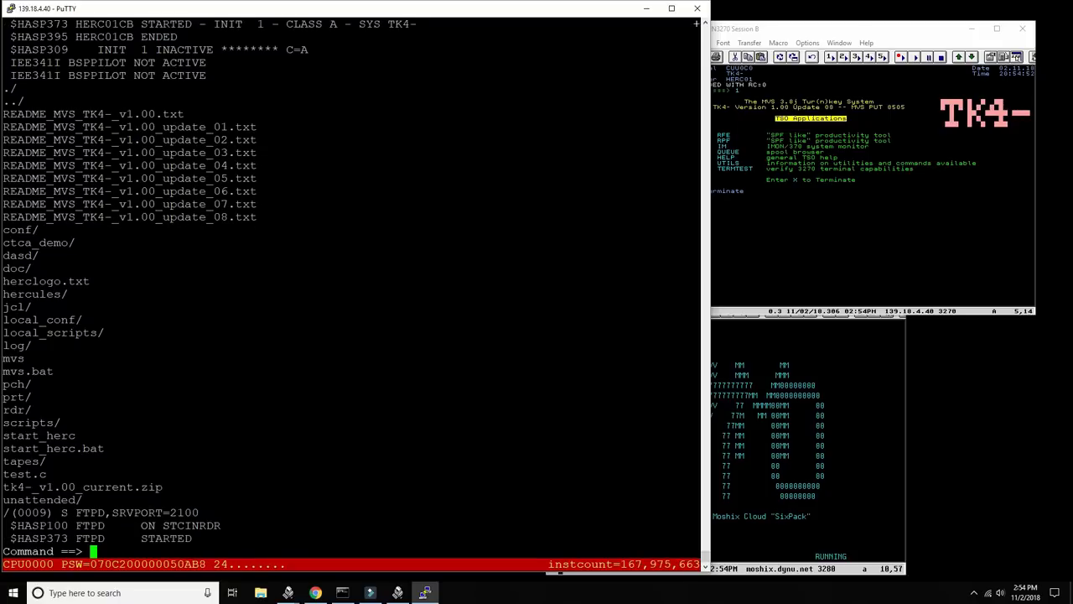
Step: Select window 2 of the screen session and redraw it to check the FTPD messages
{"action": "key", "text": "ctrl+a"}
{"action": "key", "text": "2"}
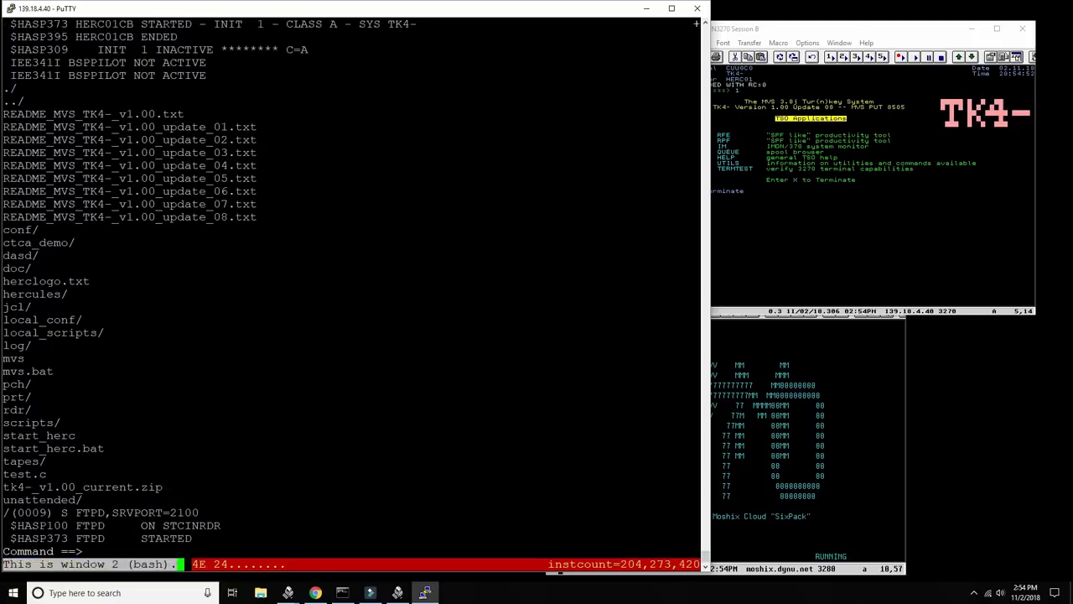
{"action": "key", "text": "ctrl+l"}
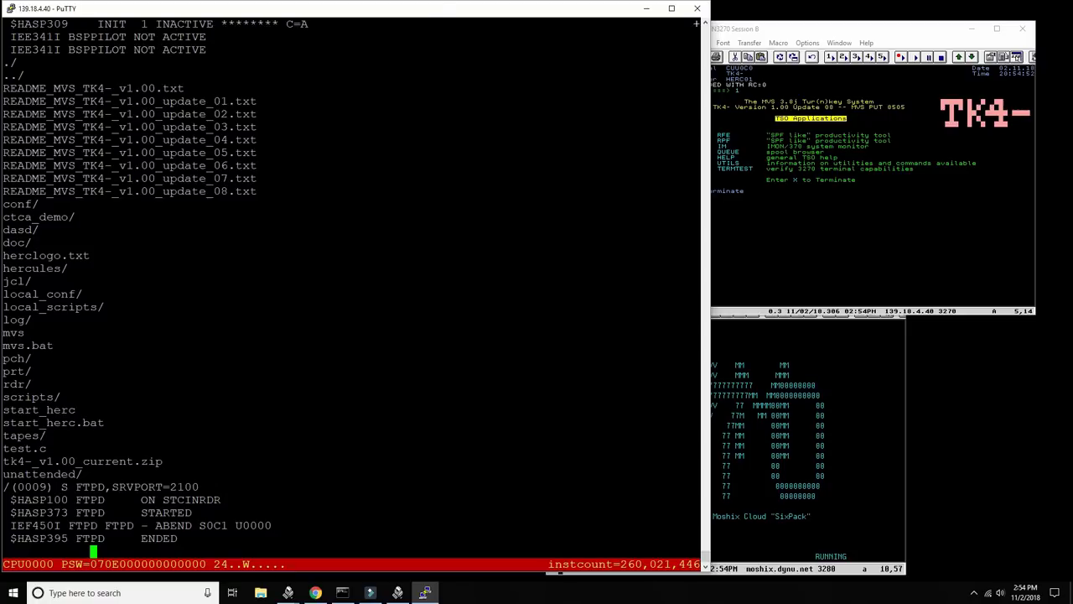
Step: Switch to the shell window of the screen session and try to open an FTP connection to localhost on port 2100
{"action": "key", "text": "ctrl+a"}
{"action": "type", "text": "2jt:~/utils> ftp "}
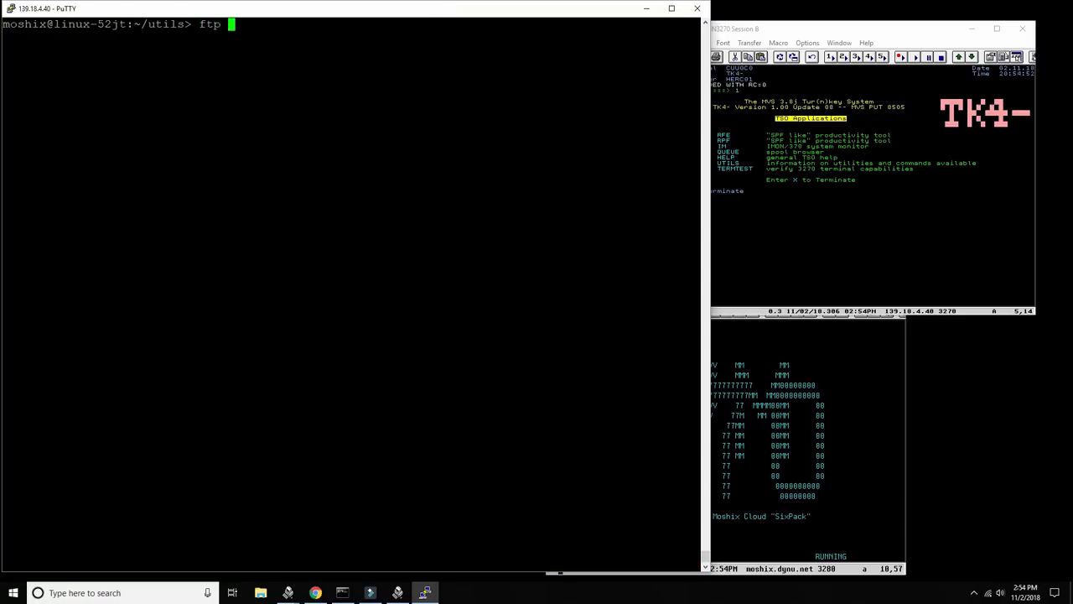
{"action": "type", "text": "localhost 2100"}
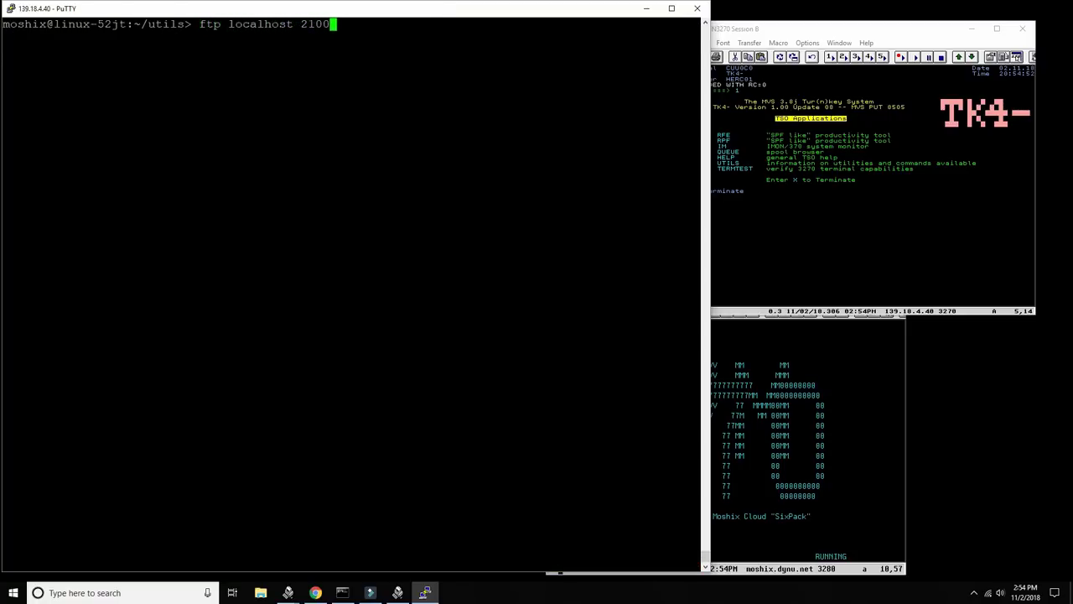
{"action": "key", "text": "Return"}
{"action": "left_click", "coordinate": [374, 93]}
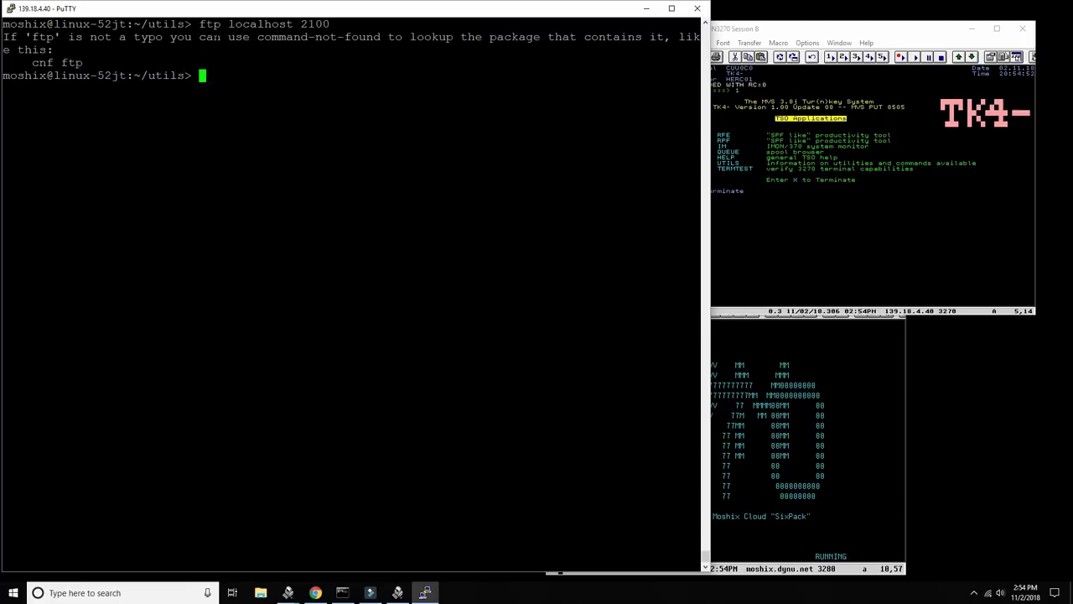
Step: Test whether the FTP server port answers by running telnet localhost 2100
{"action": "left_click_drag", "start_coordinate": [38, 62], "coordinate": [213, 66]}
{"action": "type", "text": "telnet loc"}
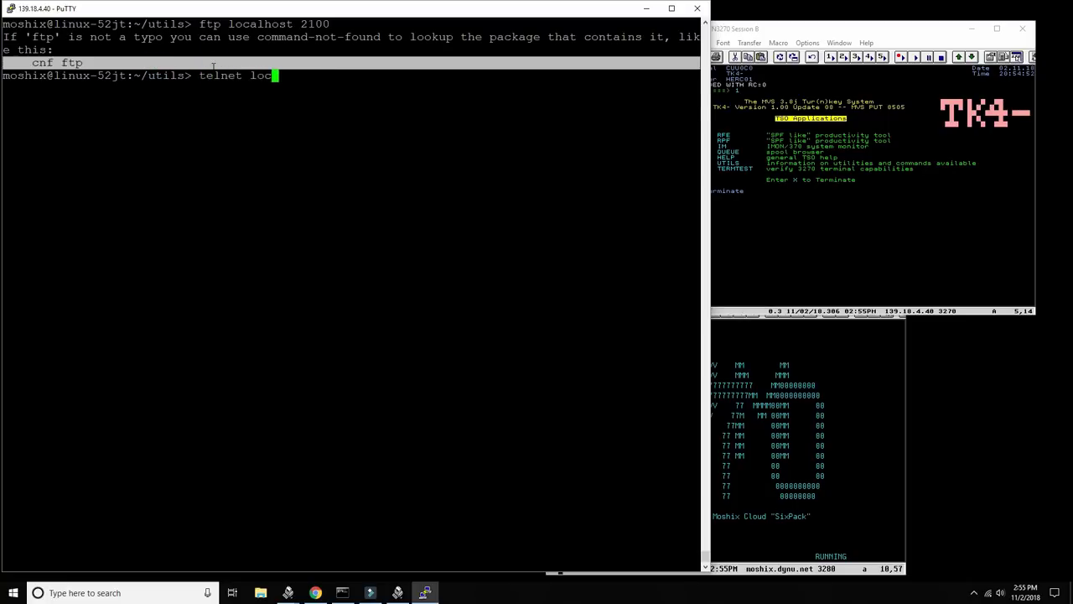
{"action": "type", "text": "alhost 2100"}
{"action": "key", "text": "Return"}
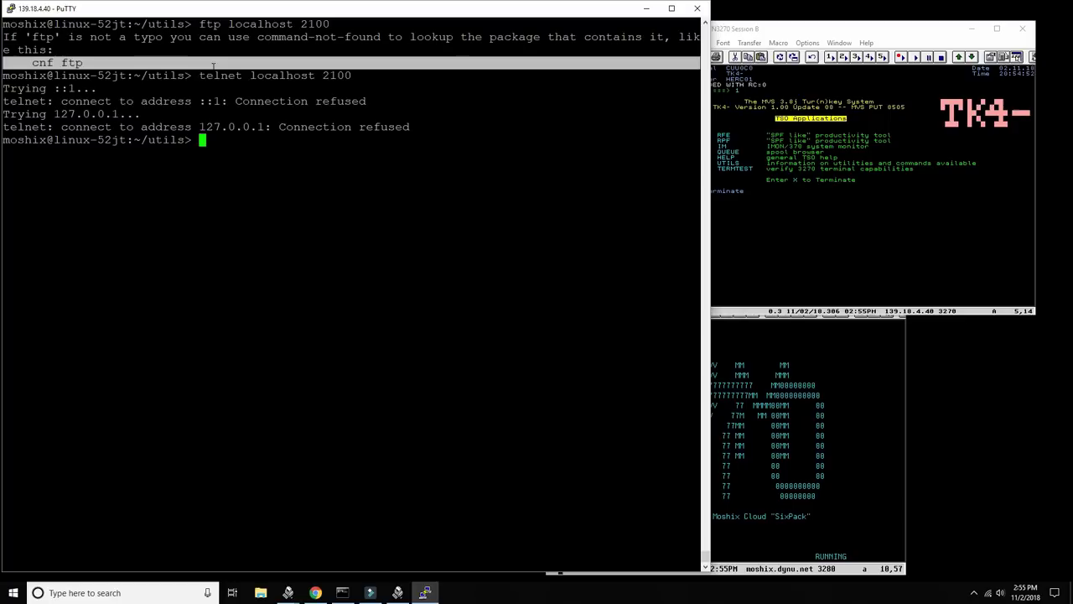
{"action": "left_click", "coordinate": [288, 173]}
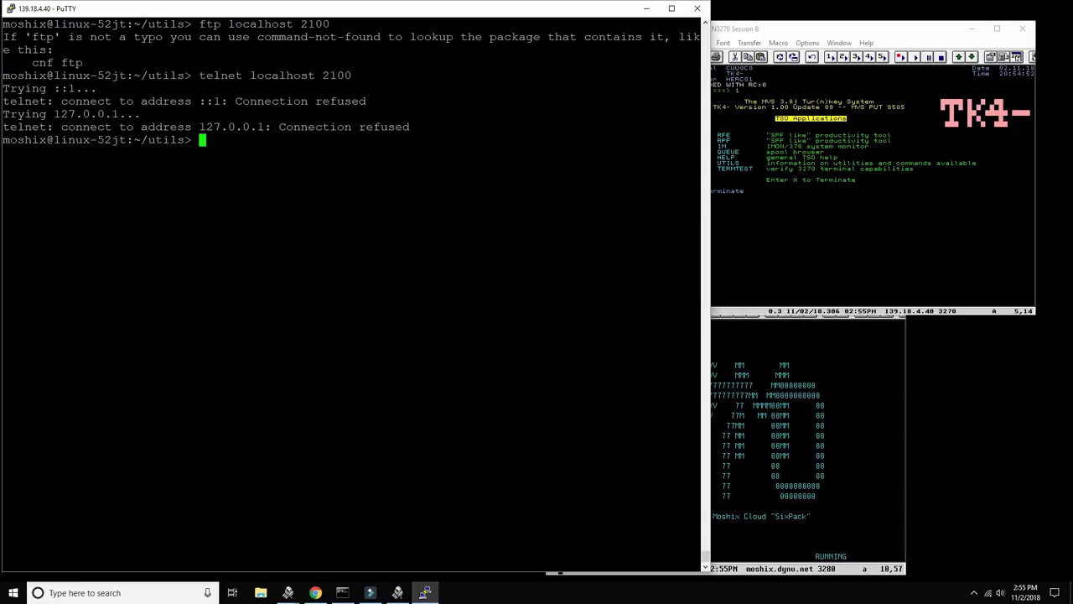
Step: Look at the TK4- download page in the browser and return to the Hercules console
{"action": "left_click", "coordinate": [315, 593]}
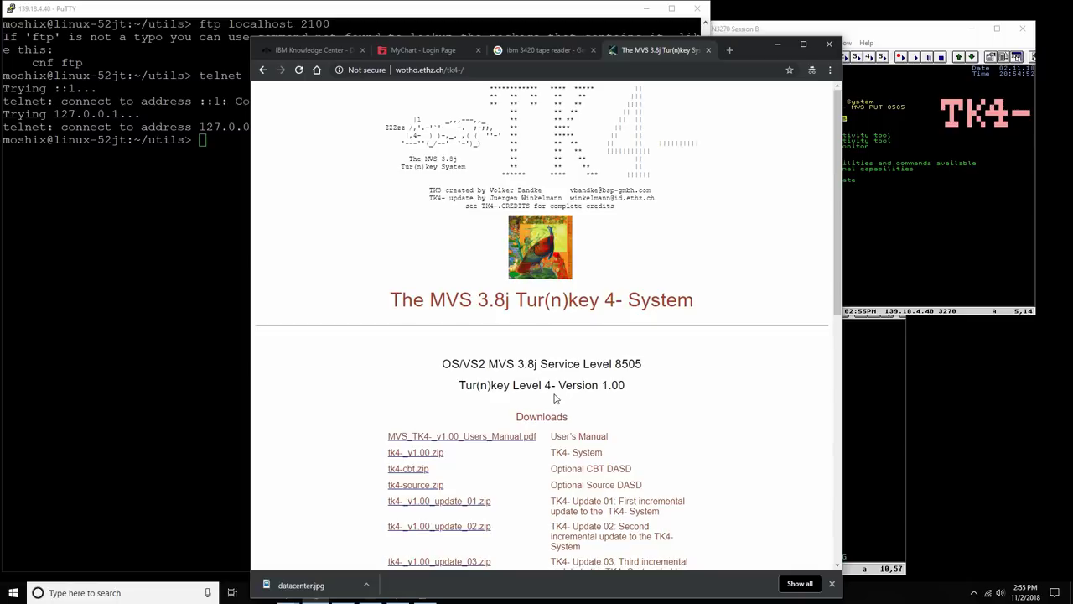
{"action": "key", "text": "alt+Tab"}
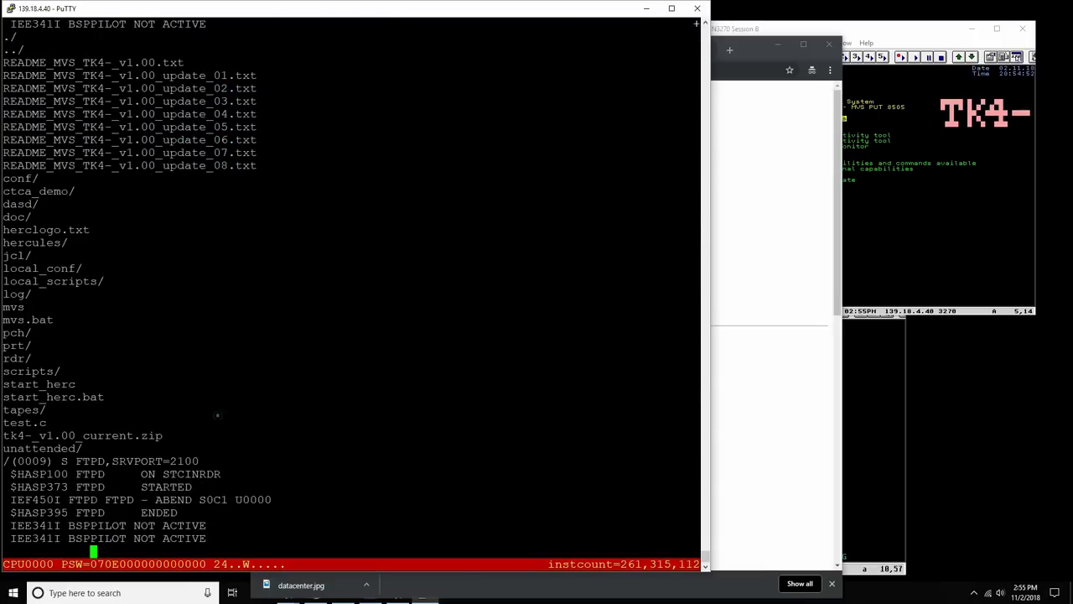
Step: Terminate the TSO Applications menu in the TN3270 session to reach the READY prompt
{"action": "left_click", "coordinate": [894, 233]}
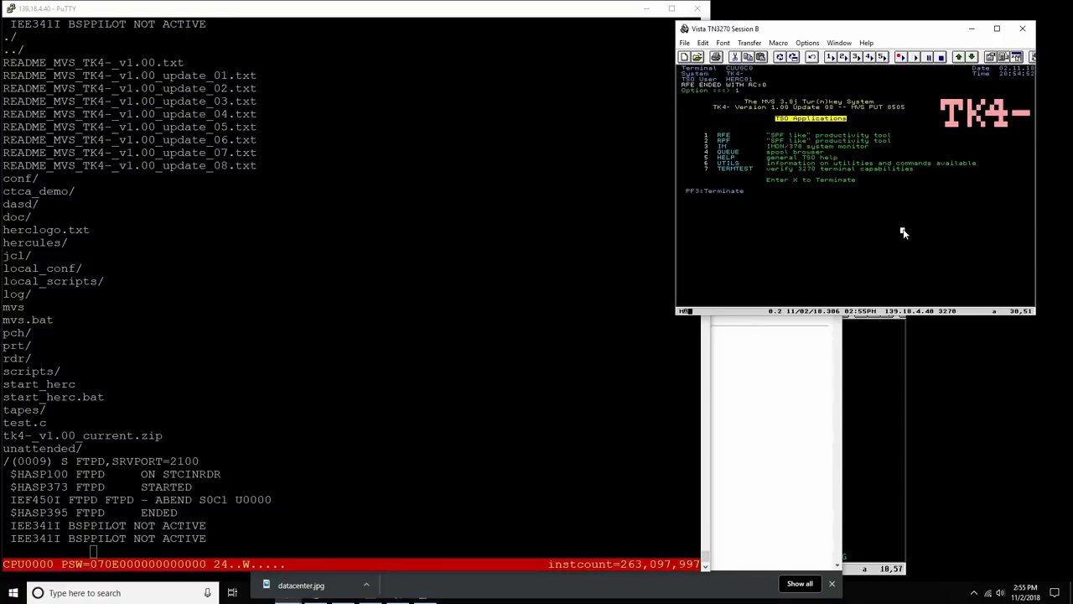
{"action": "key", "text": "Return"}
{"action": "key", "text": "F3"}
{"action": "key", "text": "F3"}
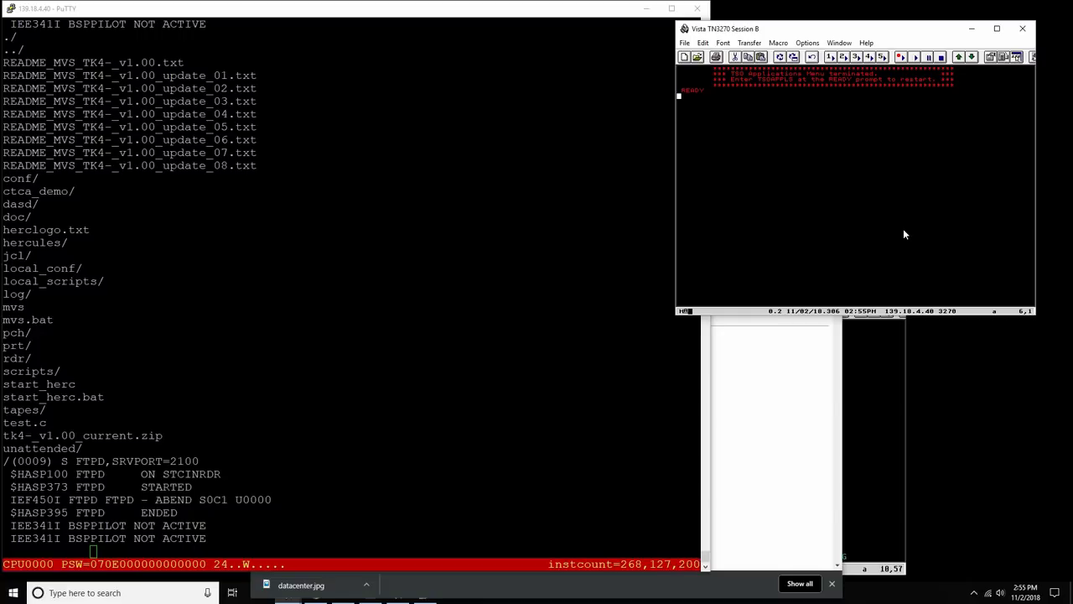
Step: Minimize the browser and run htop in the shell window of the screen session
{"action": "left_click", "coordinate": [513, 375]}
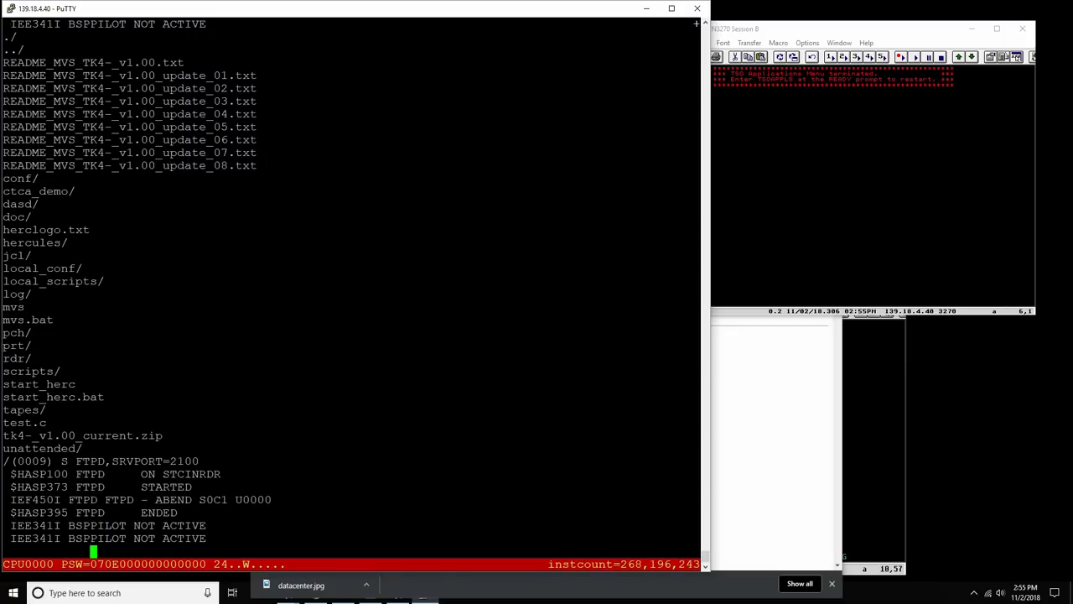
{"action": "left_click", "coordinate": [724, 414]}
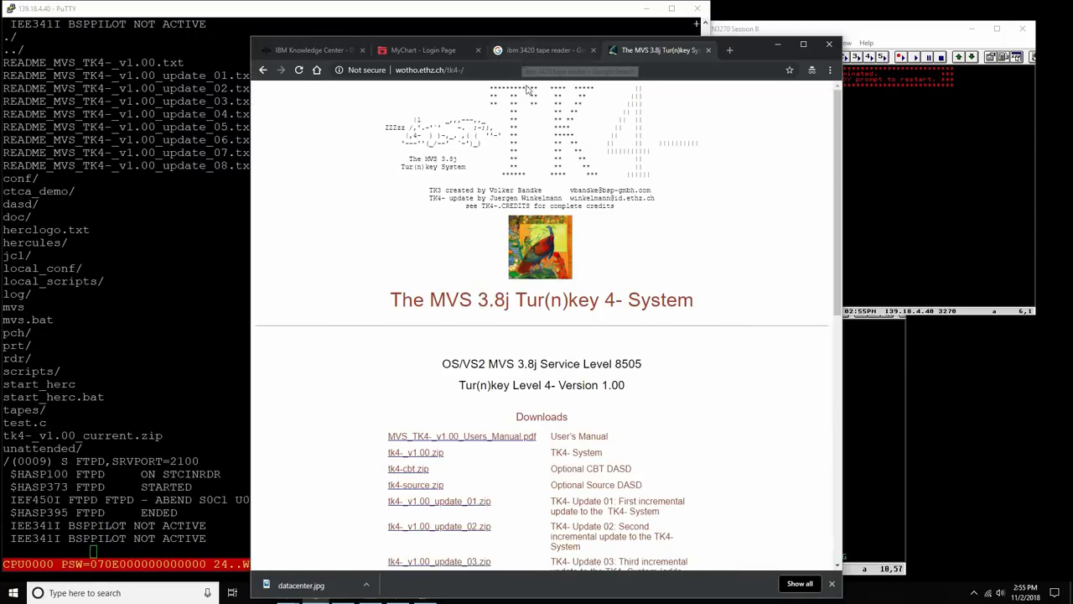
{"action": "left_click", "coordinate": [777, 46]}
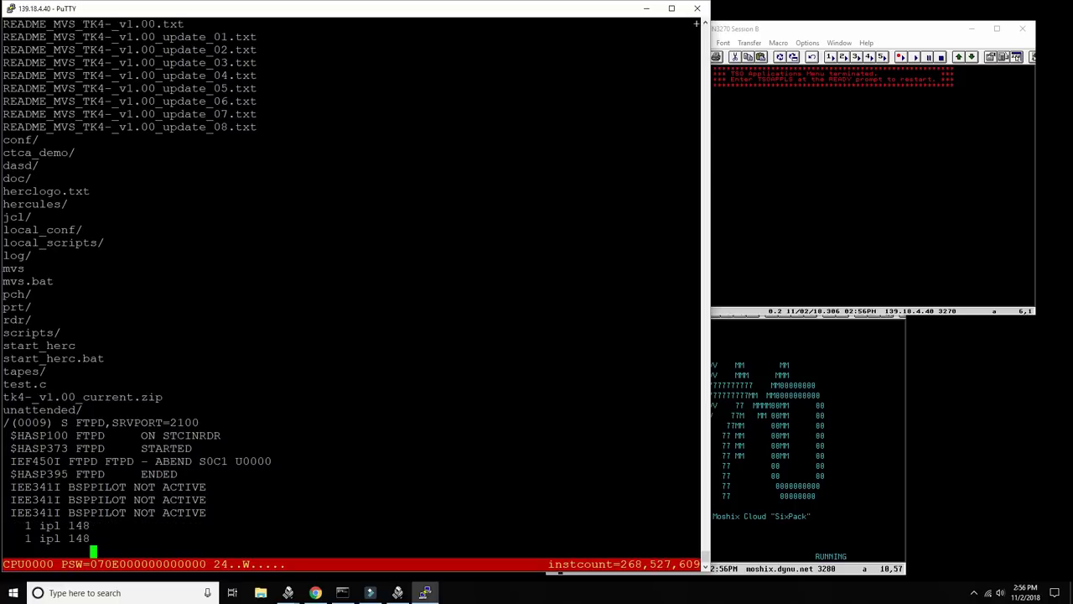
{"action": "key", "text": "ctrl+c"}
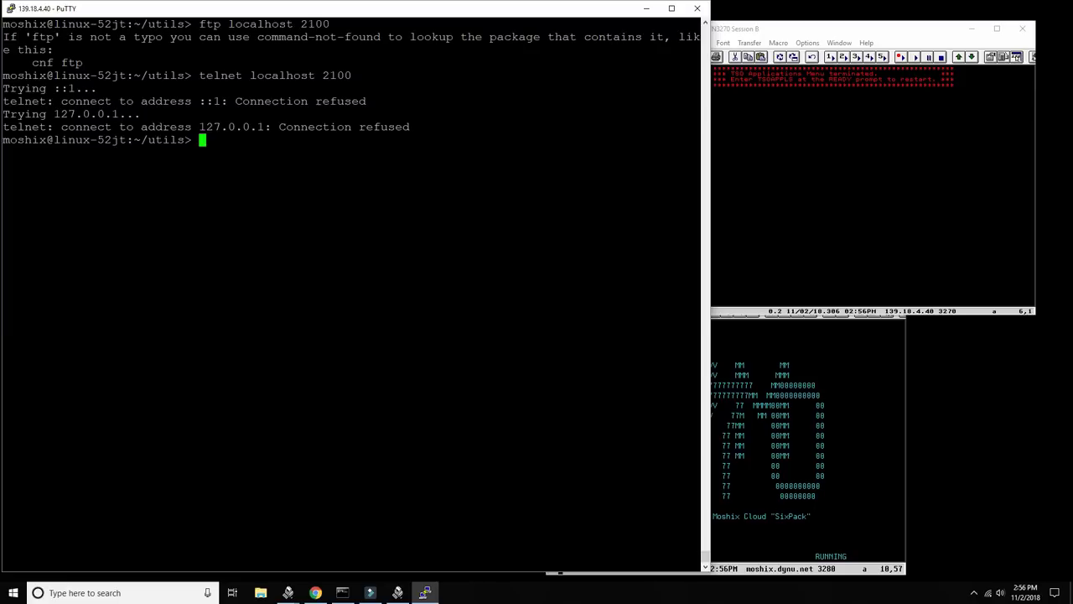
{"action": "type", "text": "htop"}
{"action": "key", "text": "Return"}
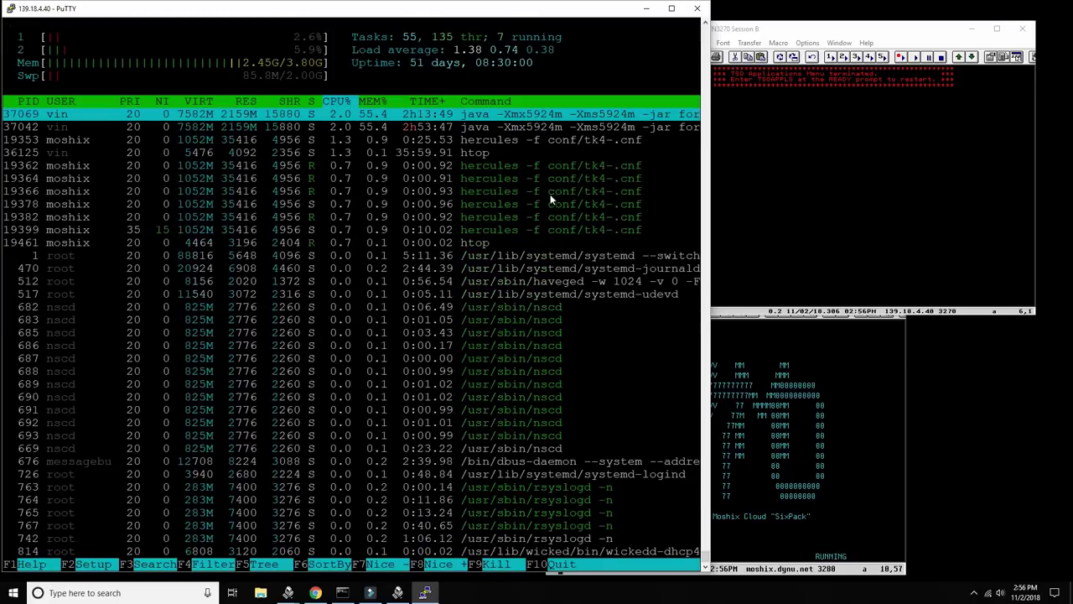
Step: Log off from TSO at the READY prompt with the logoff command
{"action": "left_click", "coordinate": [764, 199]}
{"action": "key", "text": "Return"}
{"action": "key", "text": "Return"}
{"action": "key", "text": "Return"}
{"action": "type", "text": "logoff"}
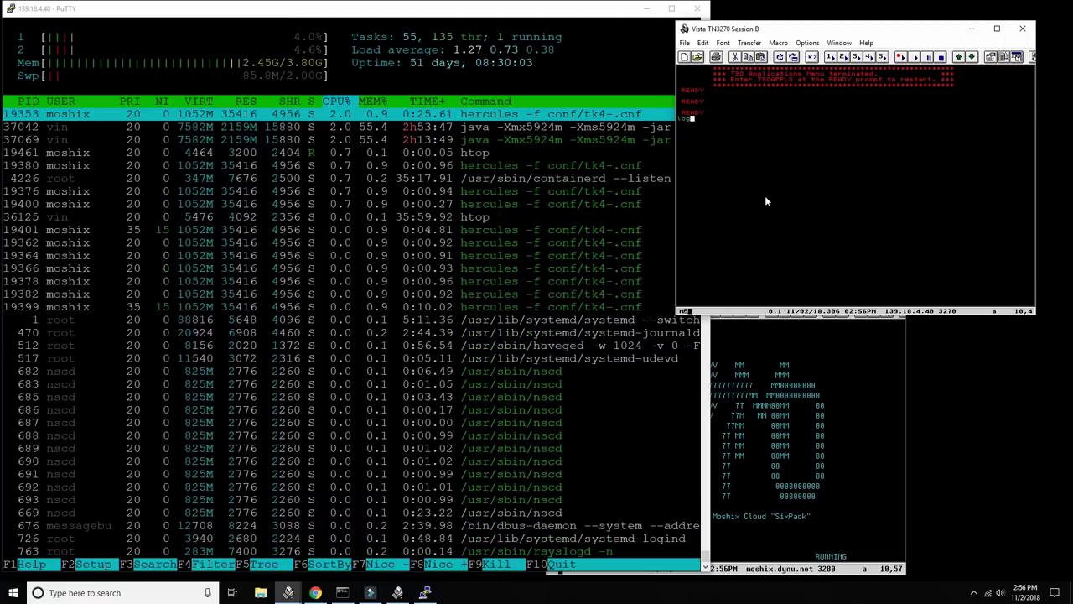
{"action": "key", "text": "Return"}
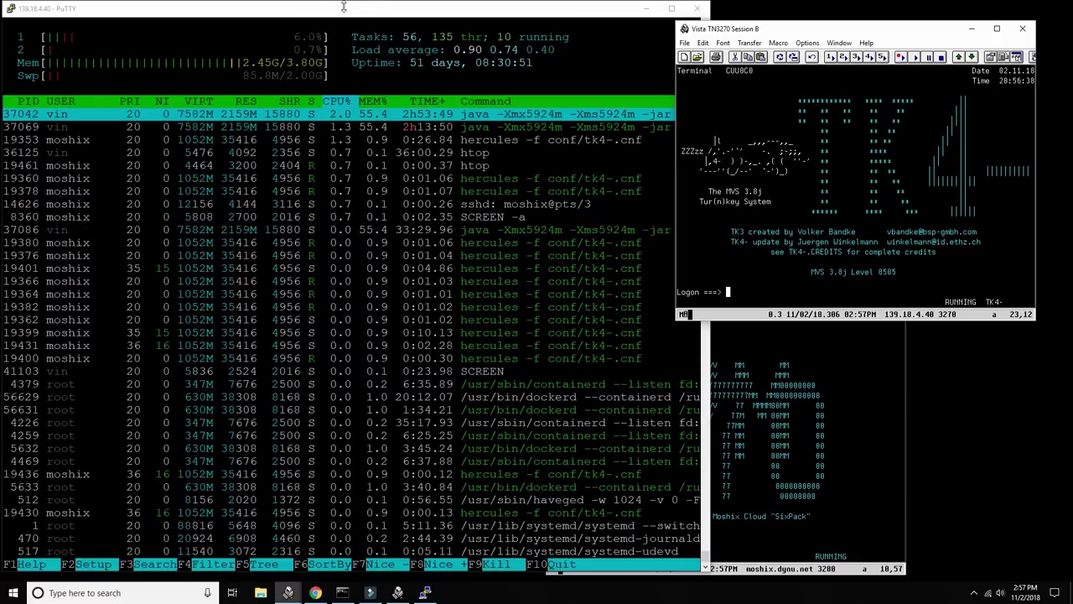
{"action": "left_click_drag", "start_coordinate": [348, 10], "coordinate": [323, 12]}
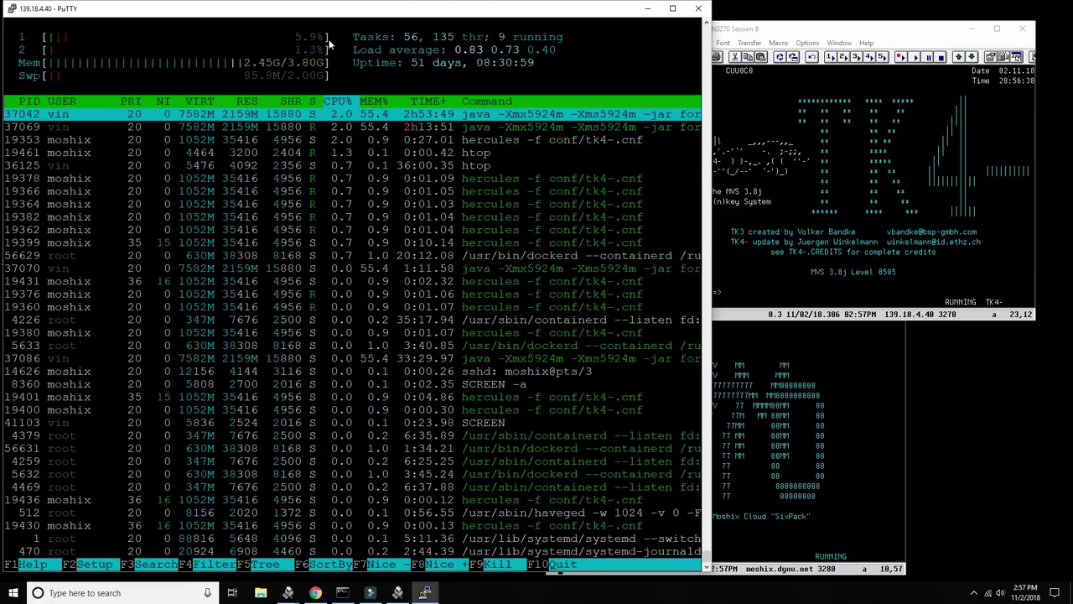
{"action": "left_click", "coordinate": [765, 110]}
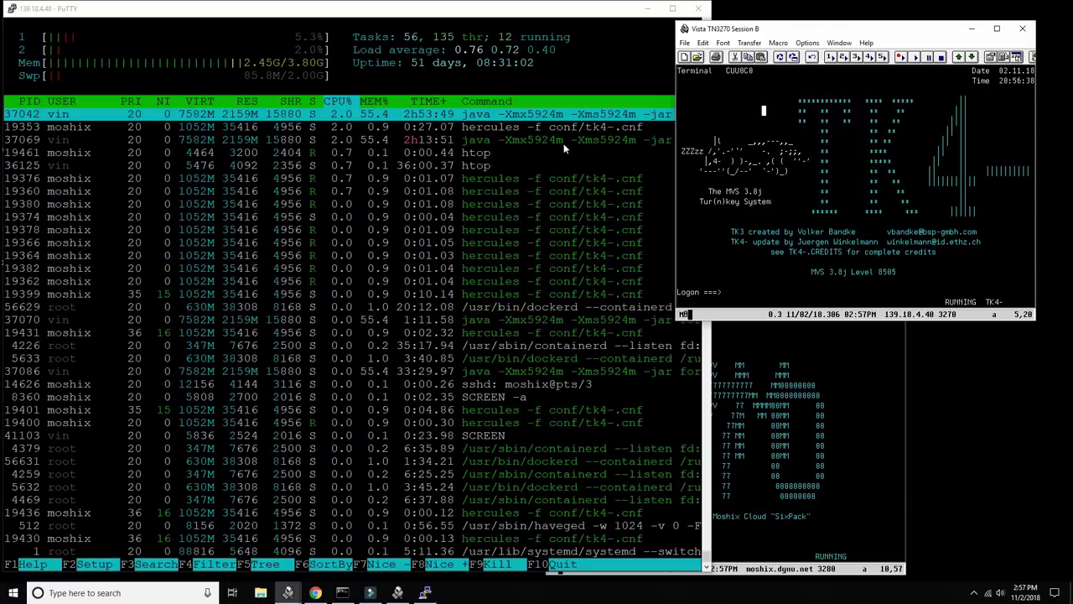